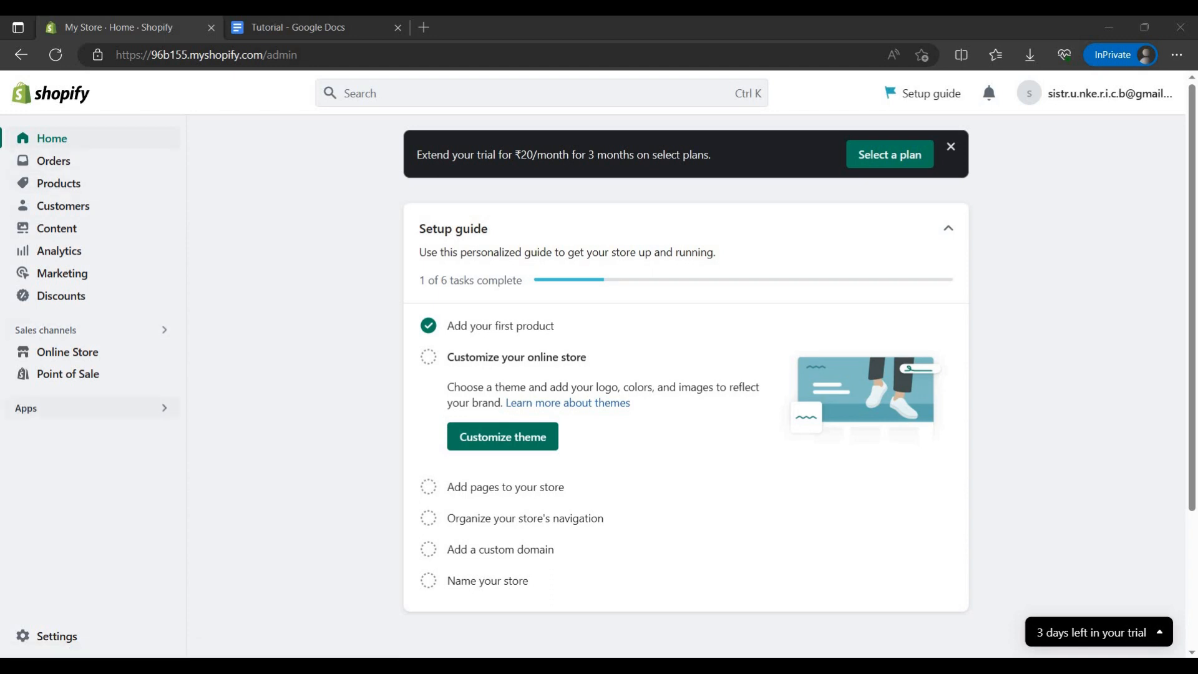
Step: Search the Shopify App Store for "cj dropshipping" and open the CJdropshipping app page
click(63, 408)
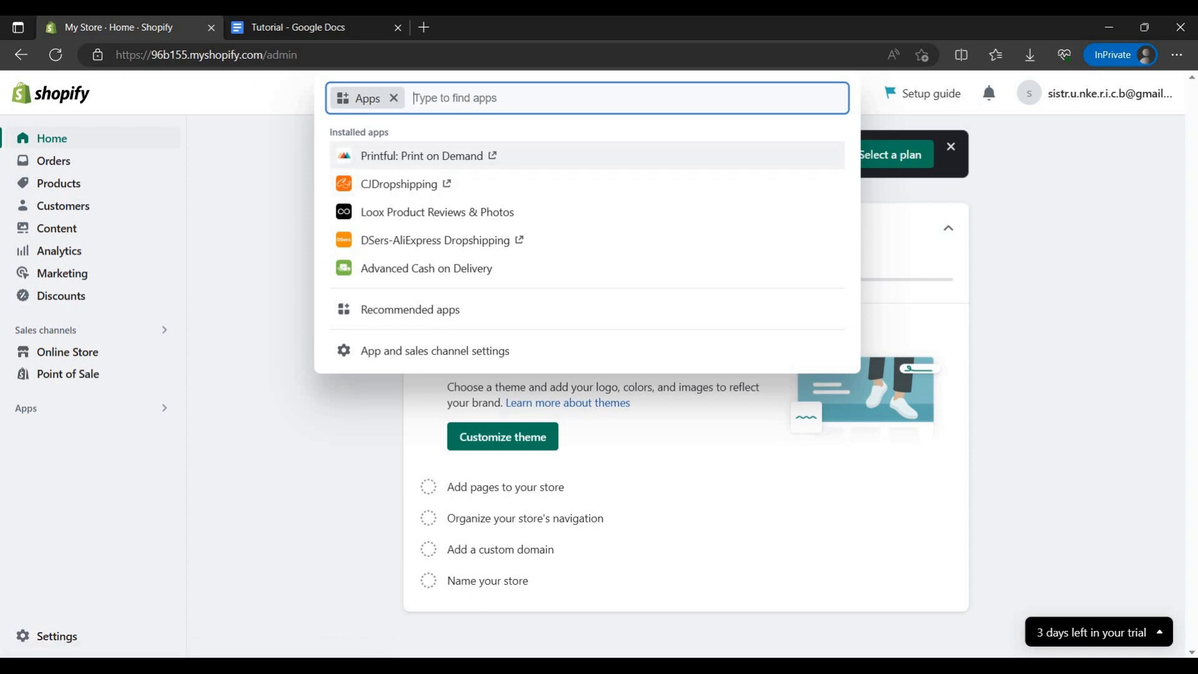
text(cj dr)
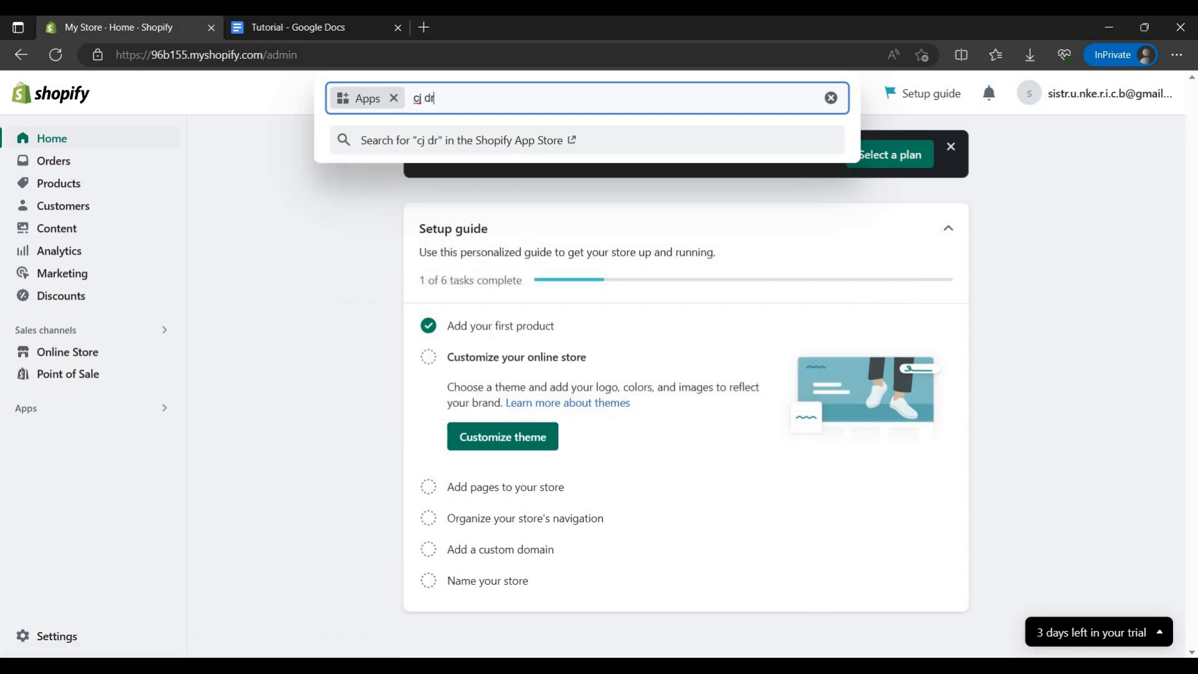
text(op)
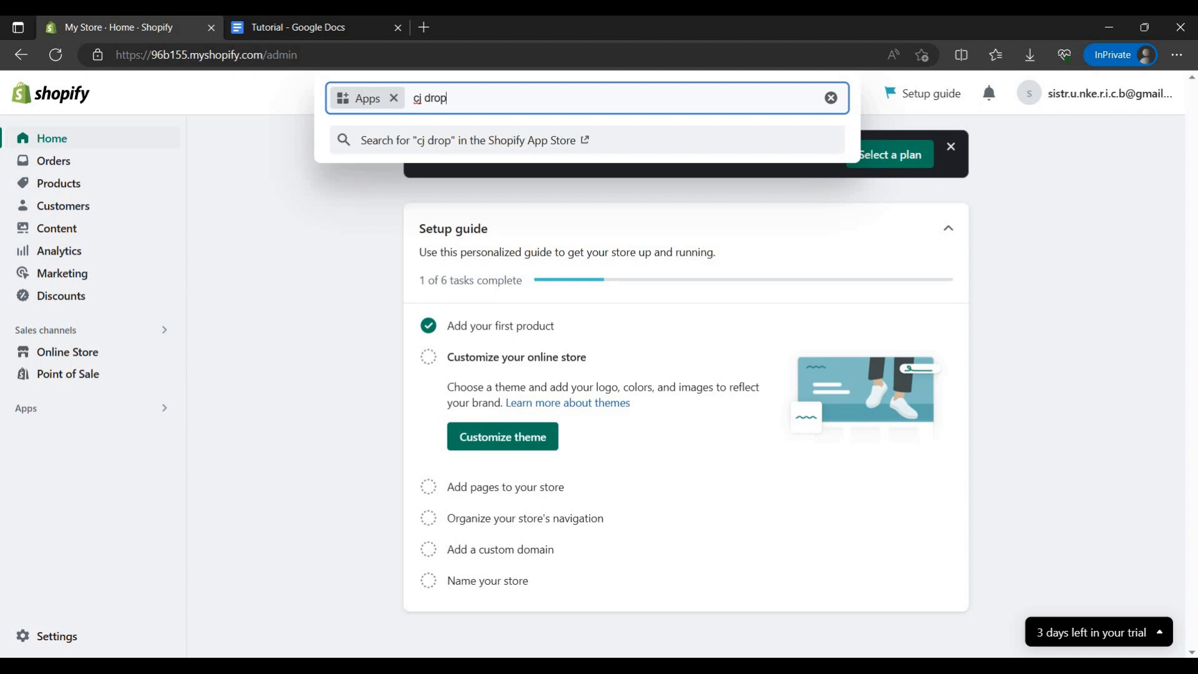
text(shippi)
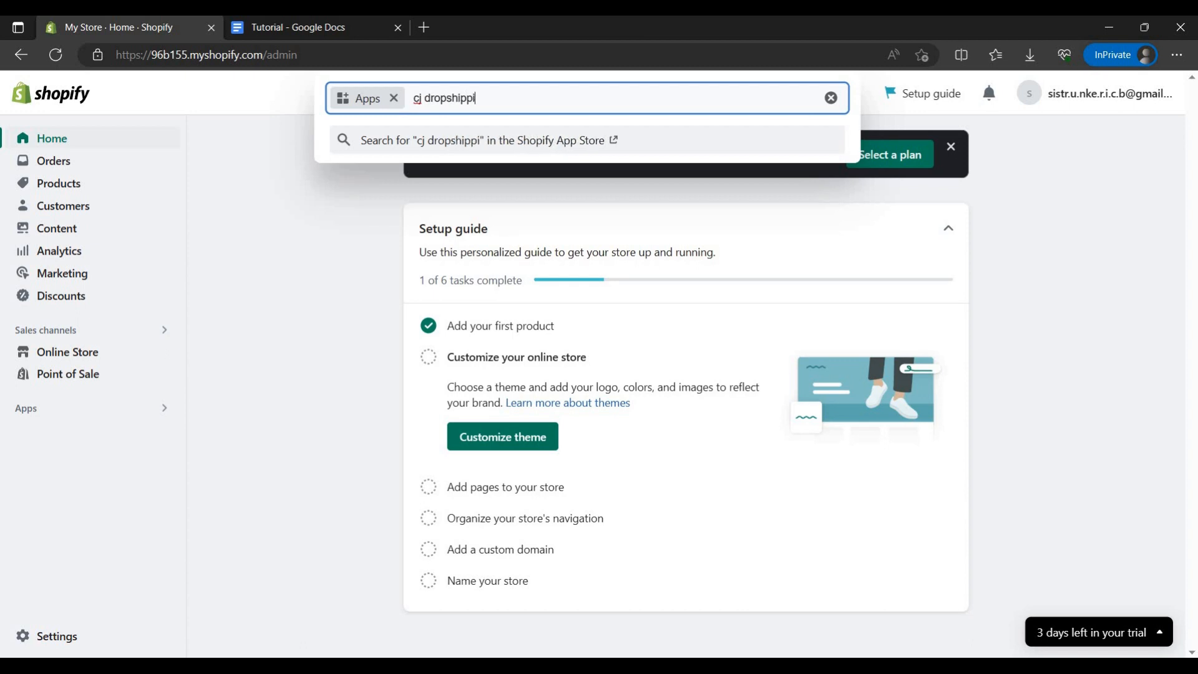
text(ng)
key(Return)
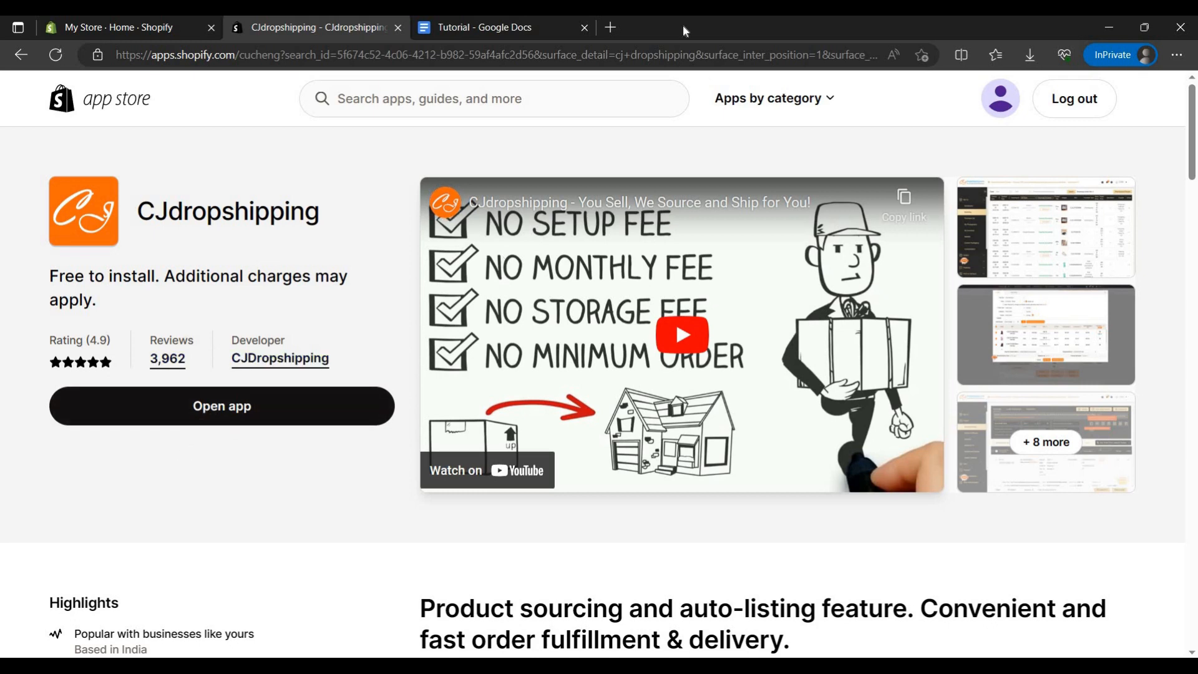
Step: Search the web for "cj dropshipping" in a new browser tab and open the cjdropshipping.com website
key(ctrl+t)
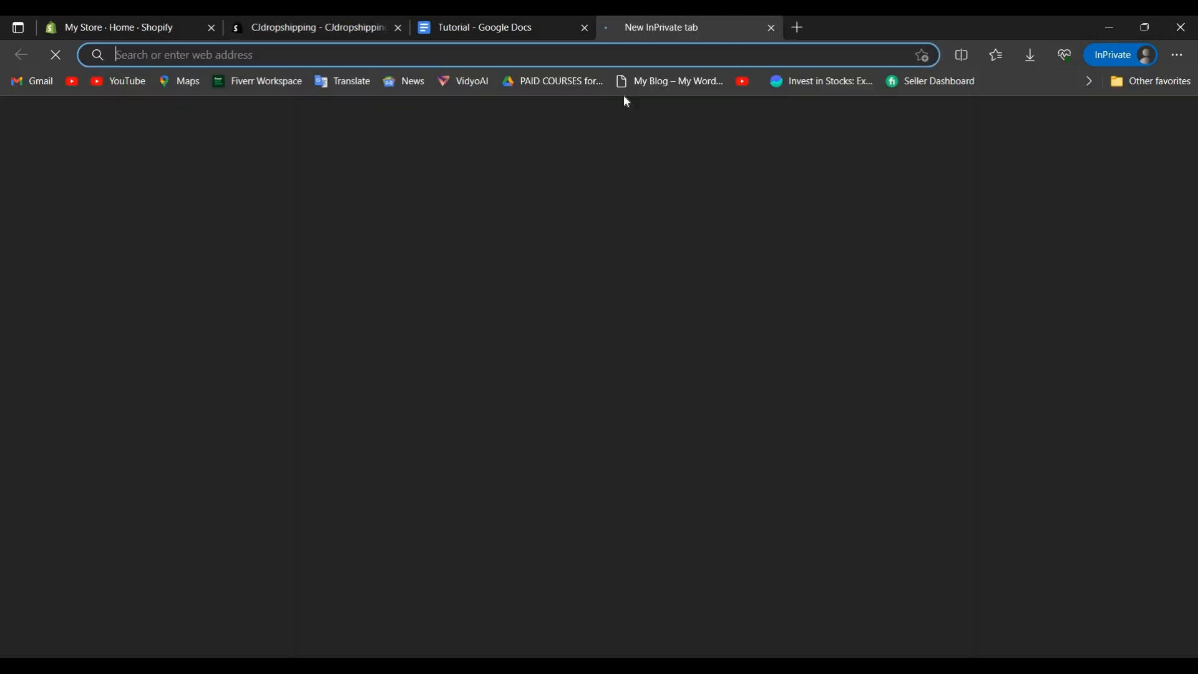
text(cj)
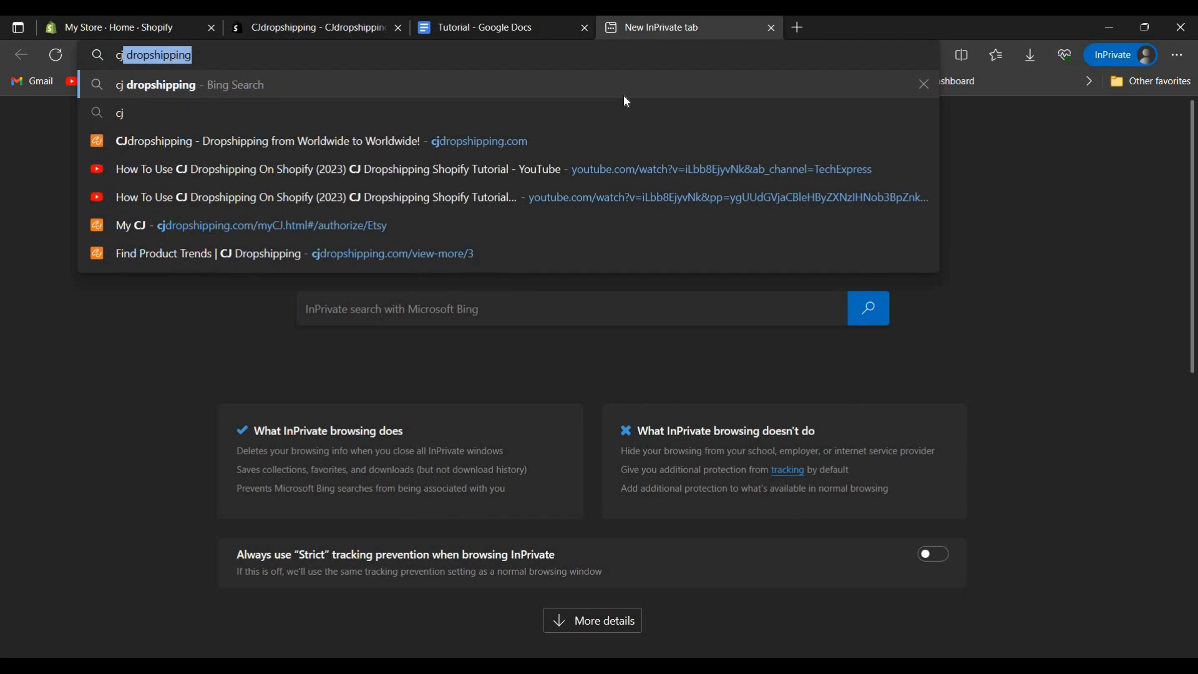
key(Return)
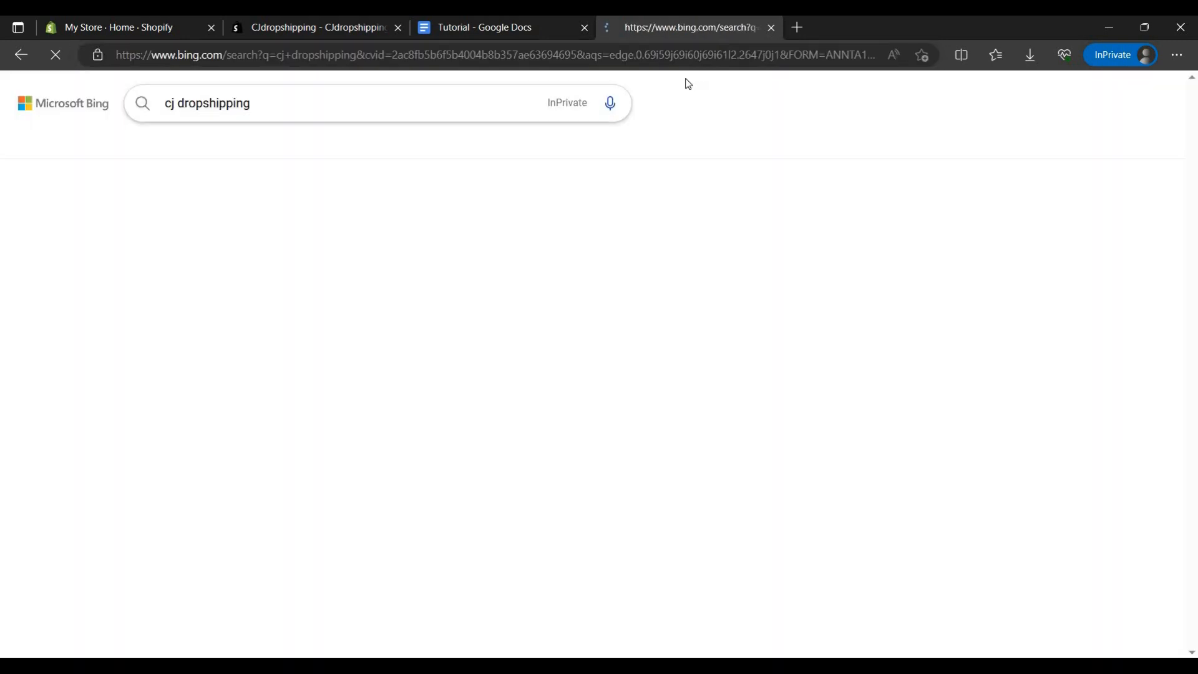
click(358, 212)
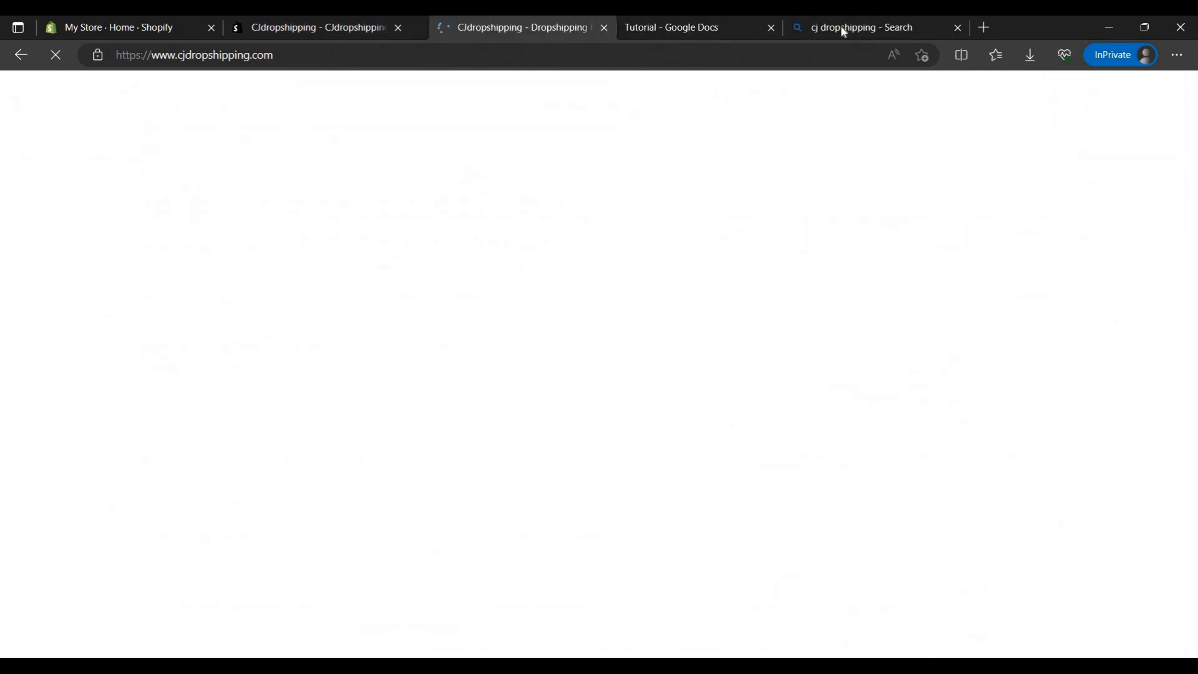
Step: Close the web search results tab and dismiss the assistant greeting on the CJdropshipping home page
click(919, 29)
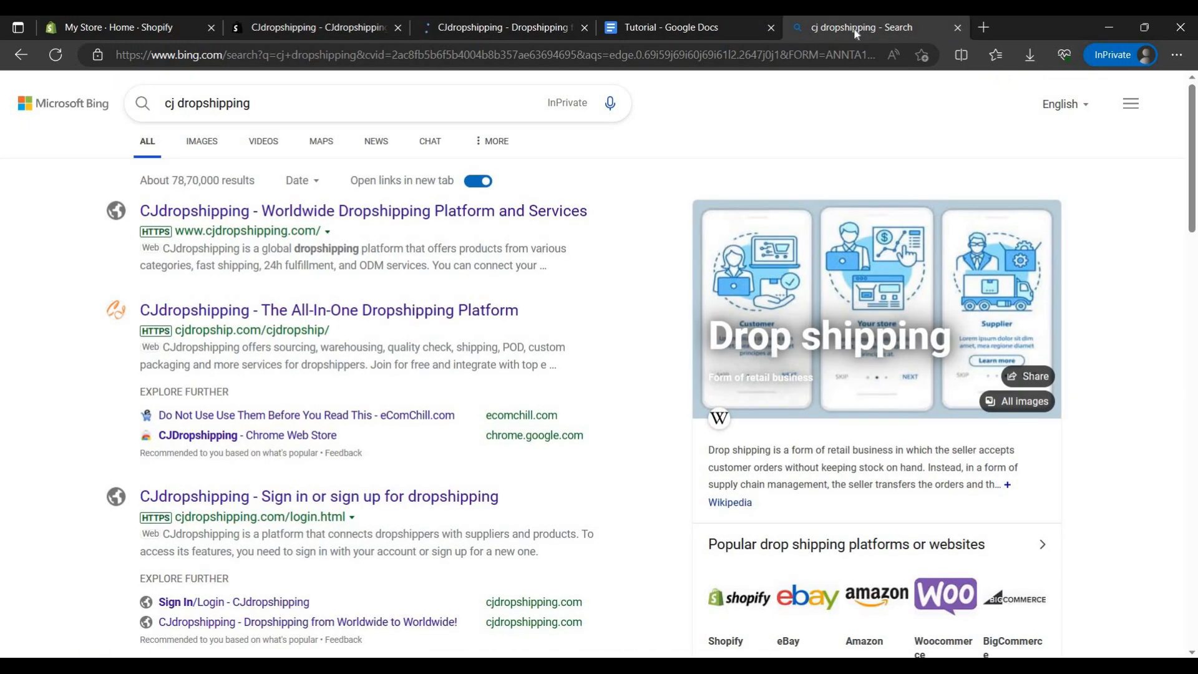
click(958, 27)
click(343, 27)
click(457, 28)
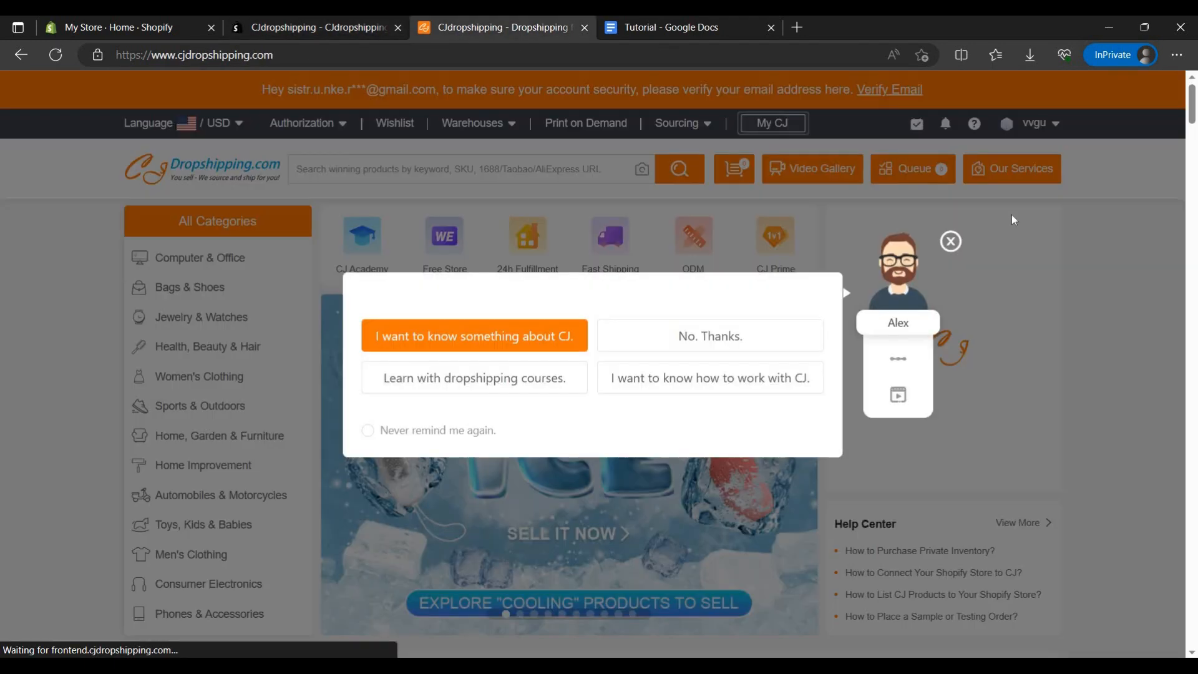
click(951, 234)
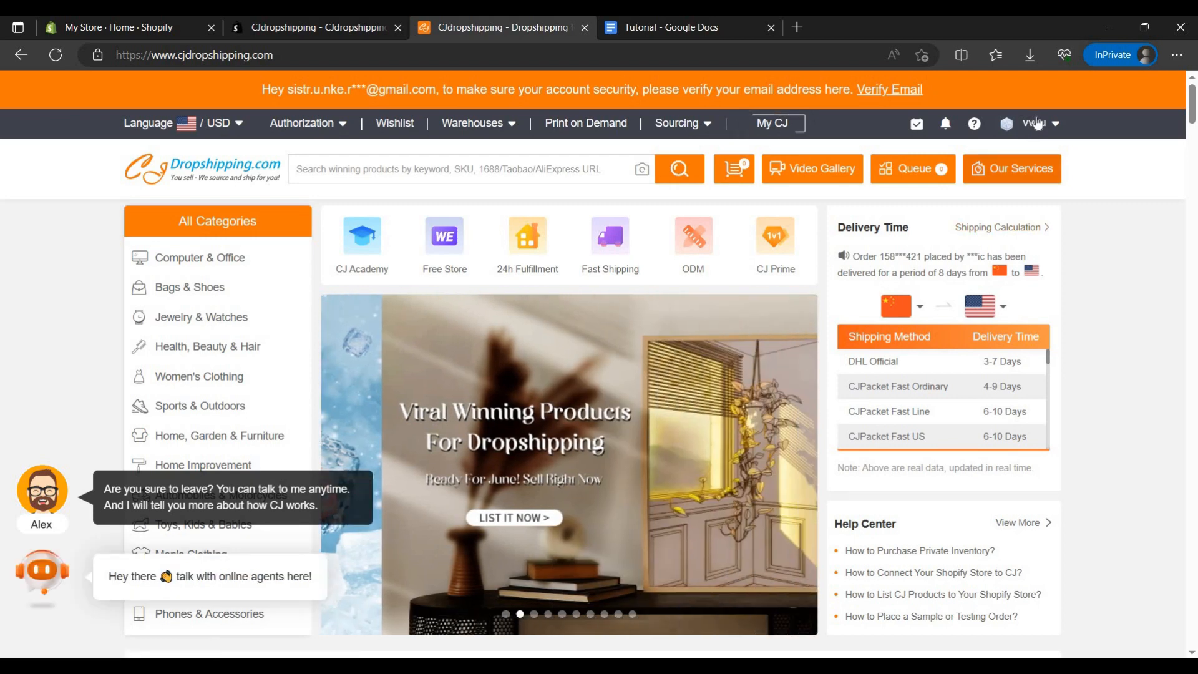
Step: View the account menu on the CJdropshipping site and launch the installed app from its Shopify App Store page
mouse_move(1036, 123)
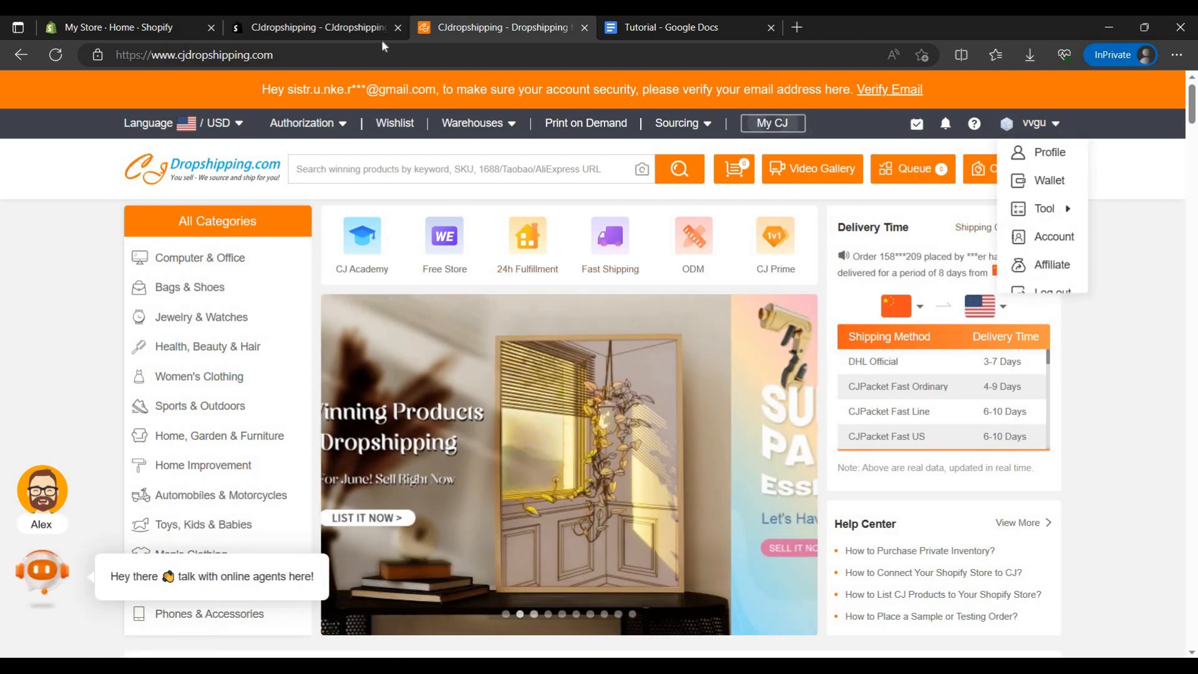
click(375, 29)
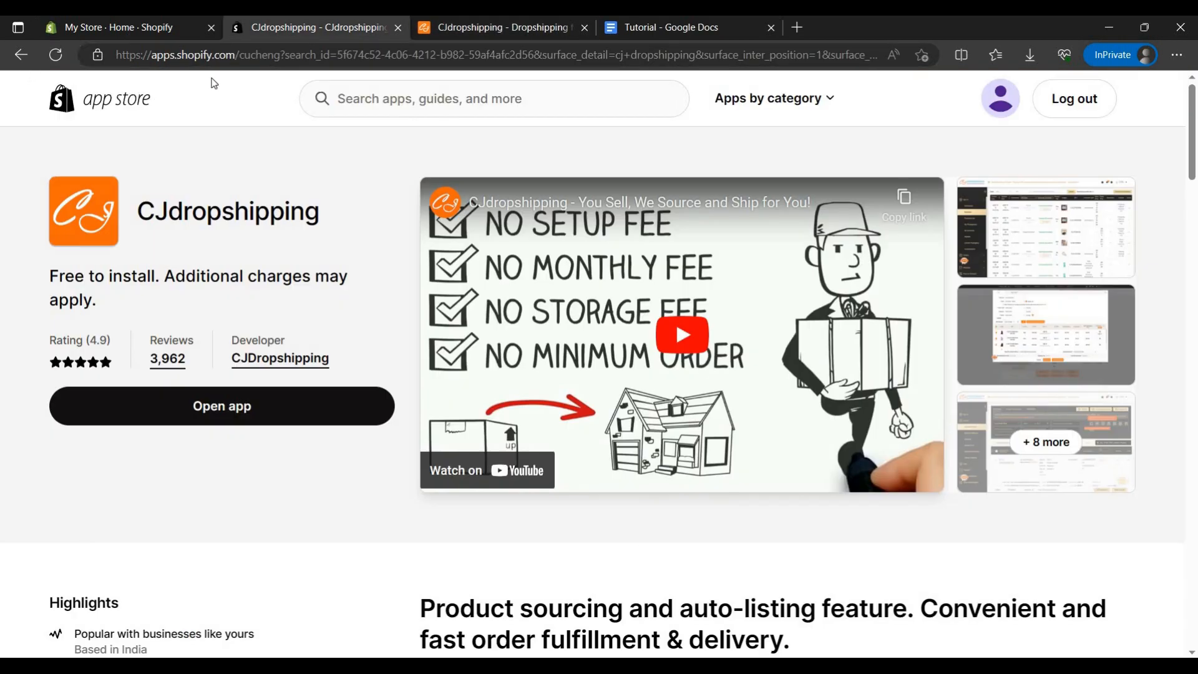
click(127, 28)
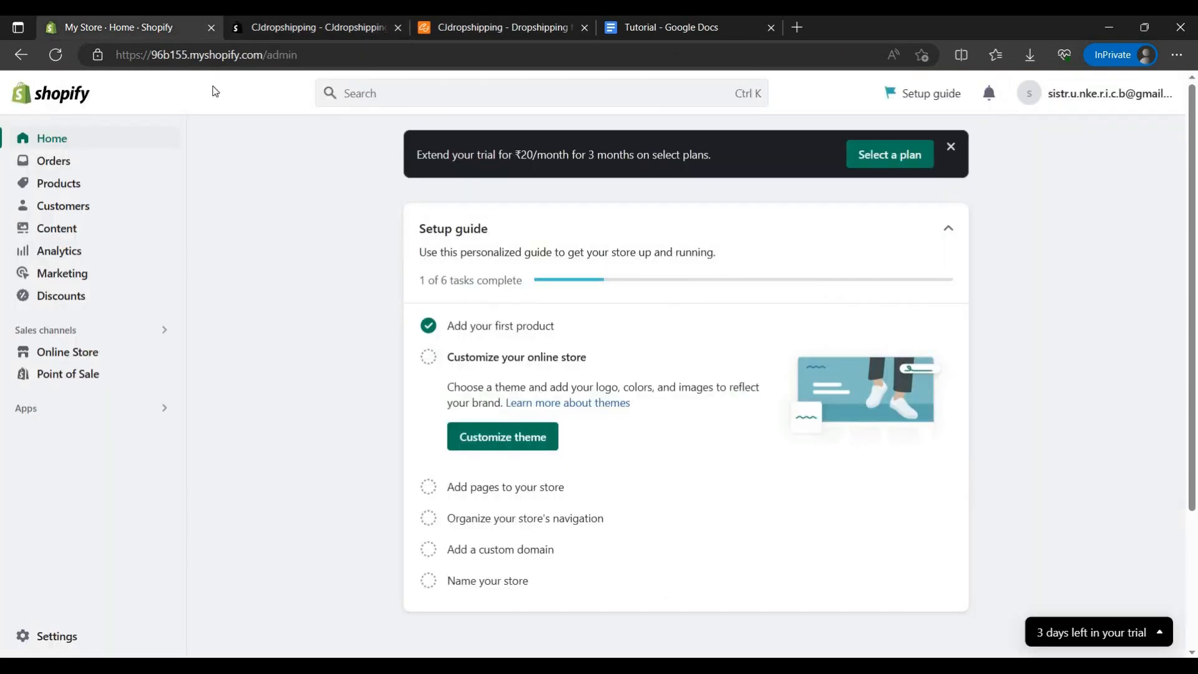
click(334, 31)
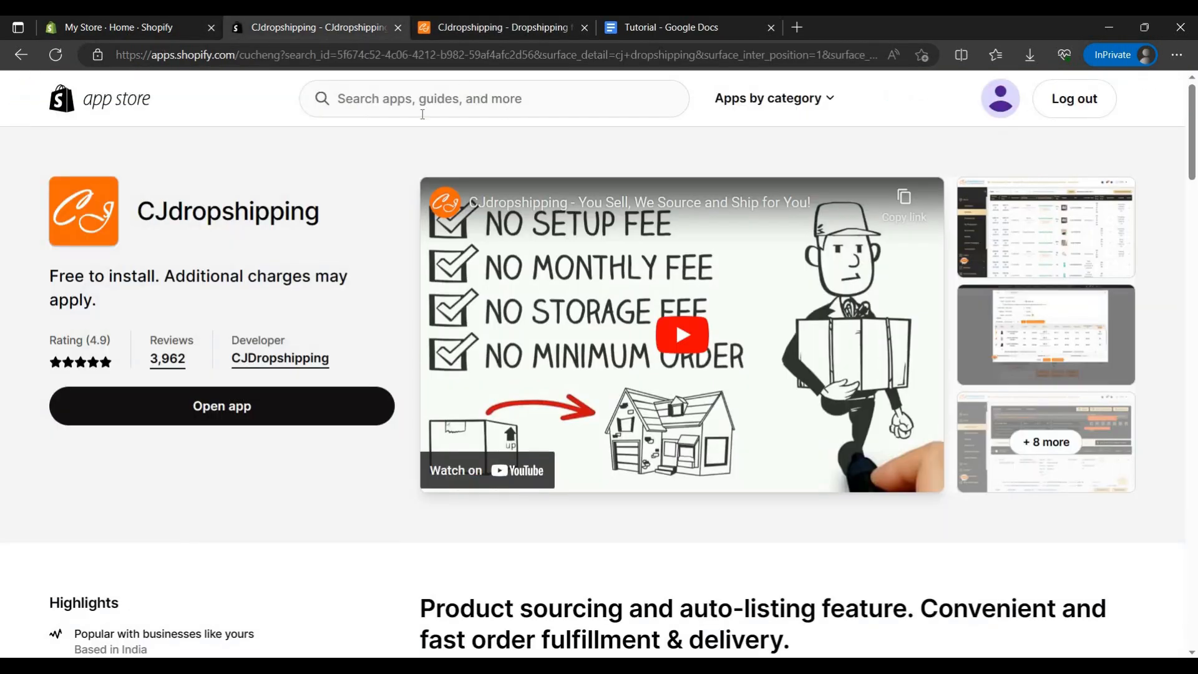
click(254, 417)
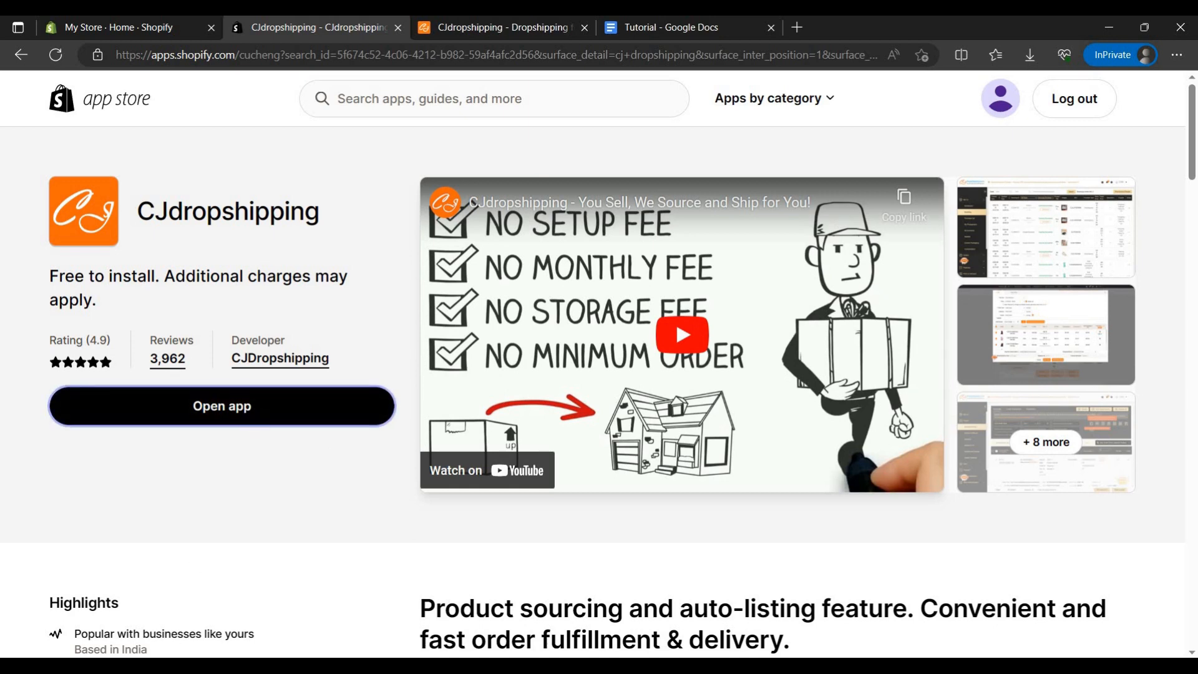
Step: Recheck the CJdropshipping account menu, return to the launched app's page and dismiss its assistant greeting
click(493, 28)
mouse_move(1042, 142)
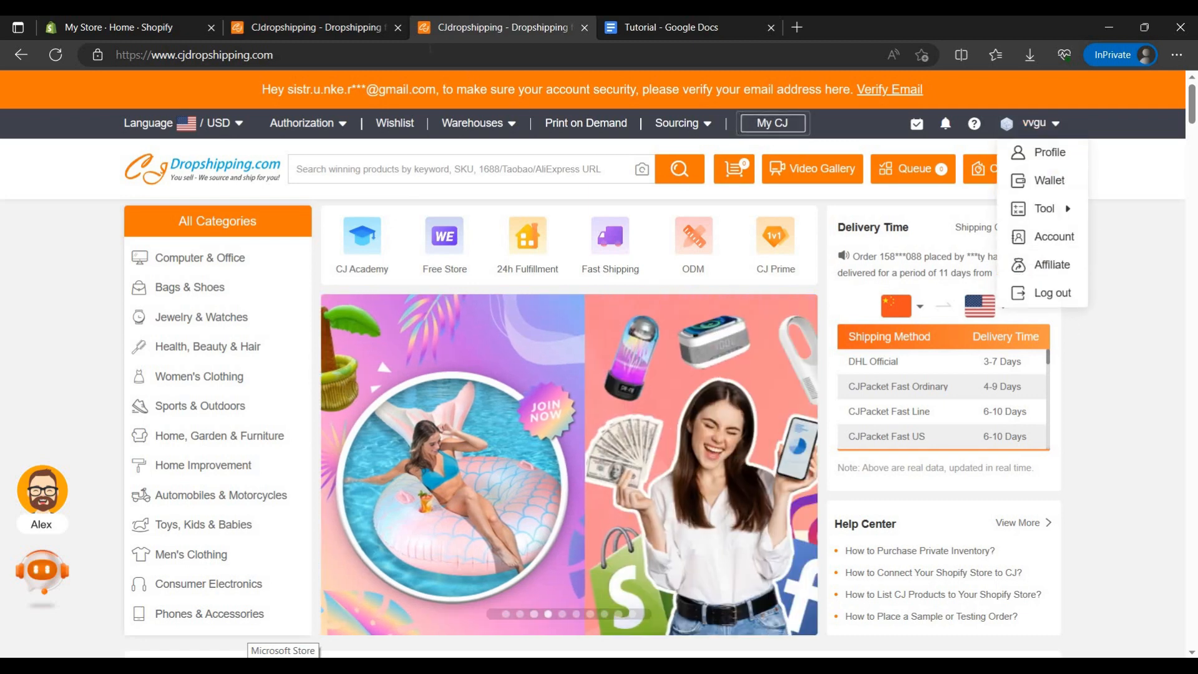
click(353, 25)
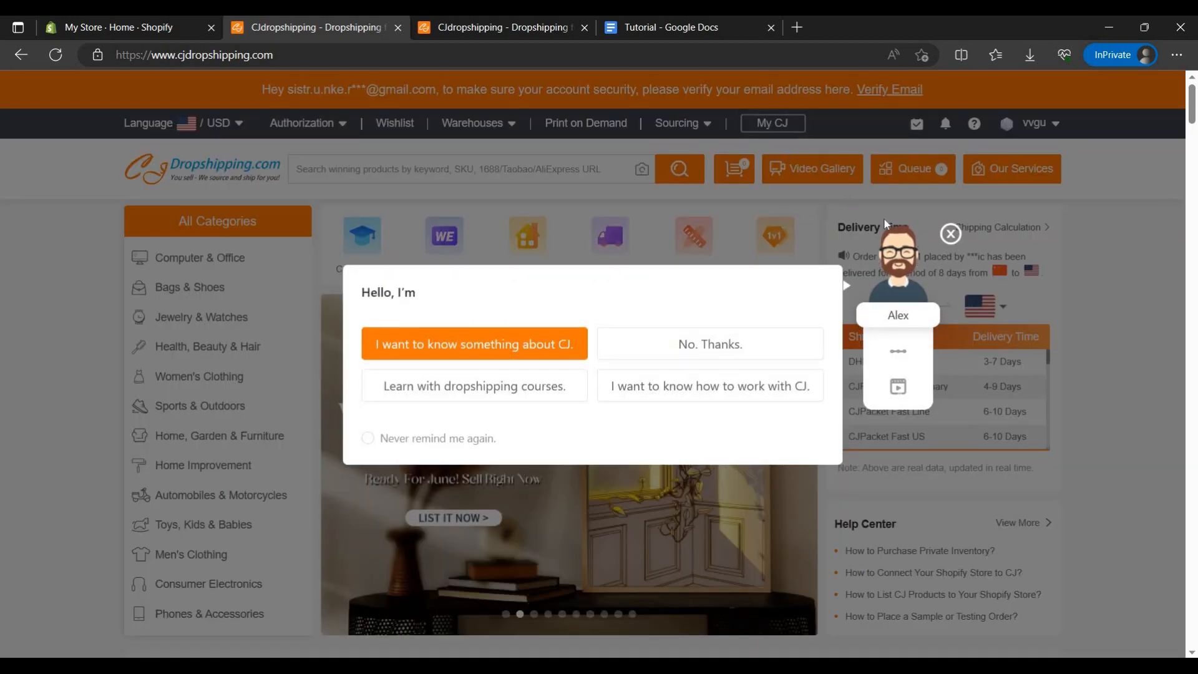
click(951, 234)
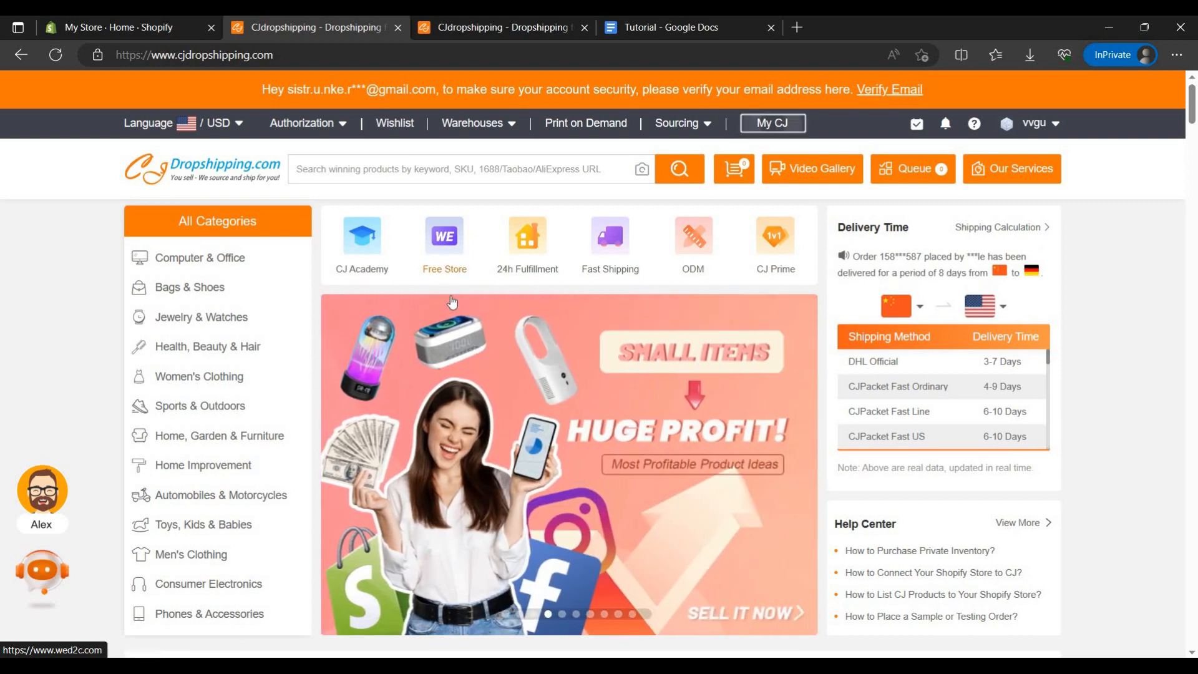
Step: Open the full Trending Products list from the CJdropshipping home page
scroll(617, 415, down, 4)
scroll(617, 415, down, 7)
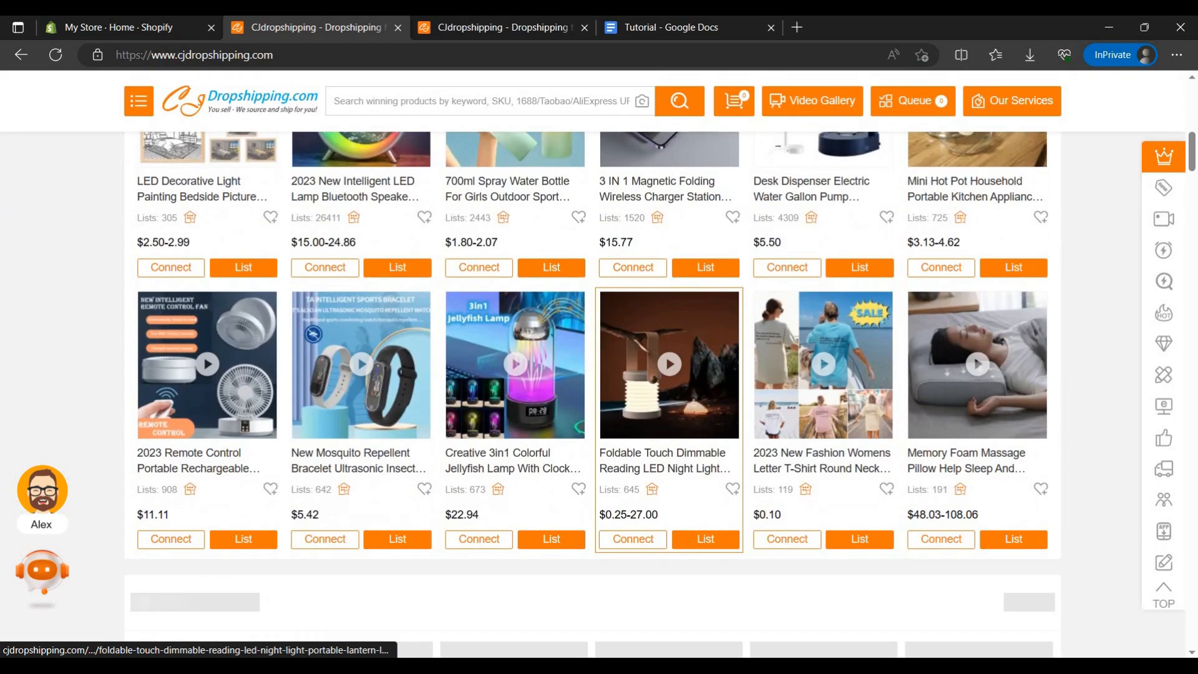
scroll(966, 220, up, 4)
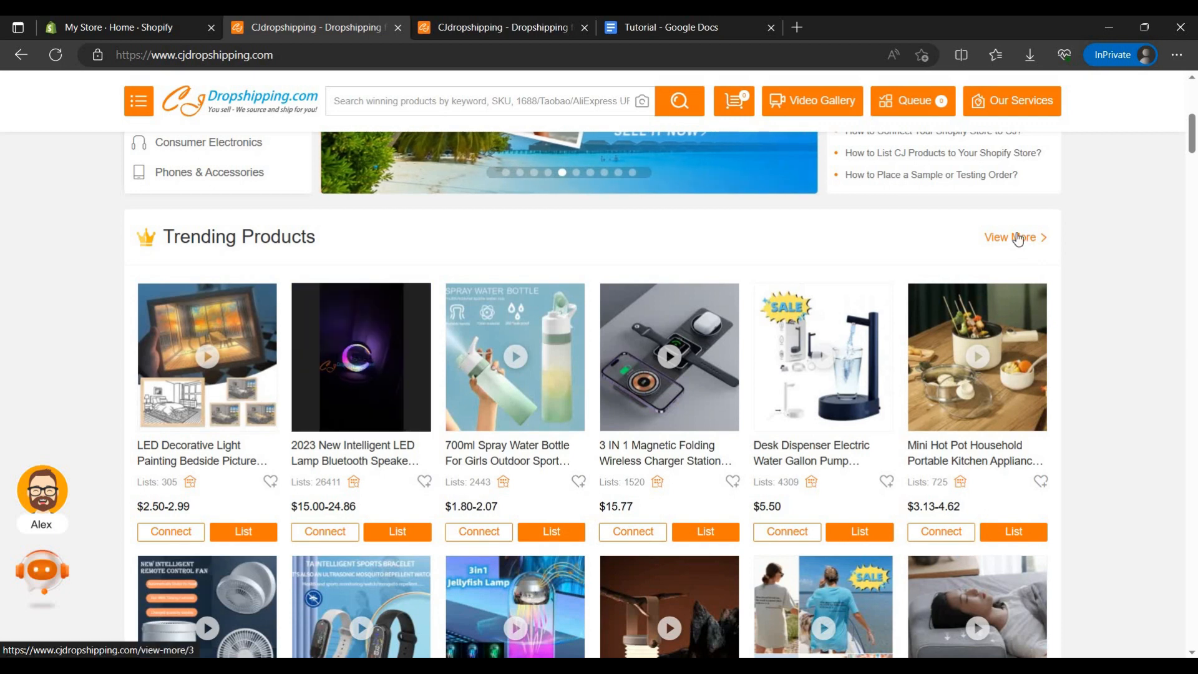
click(1016, 238)
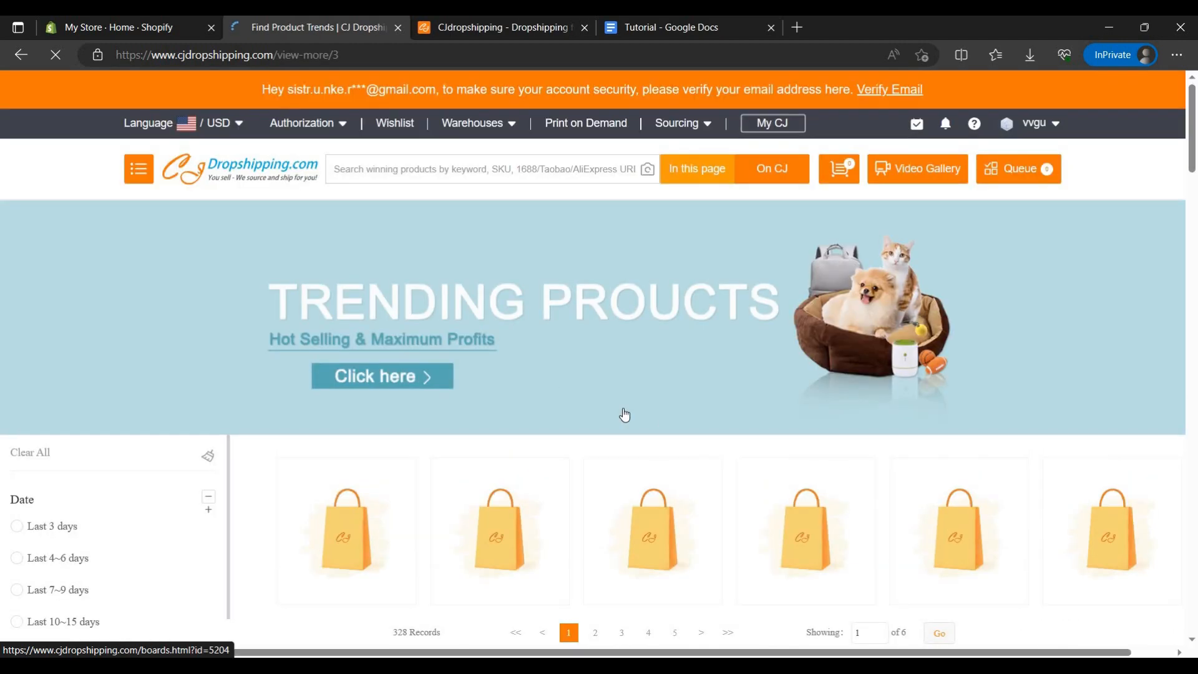
Step: Browse the trending products and open the product page of the Cleansing Green Tea Mask Clay Stick
scroll(609, 415, down, 3)
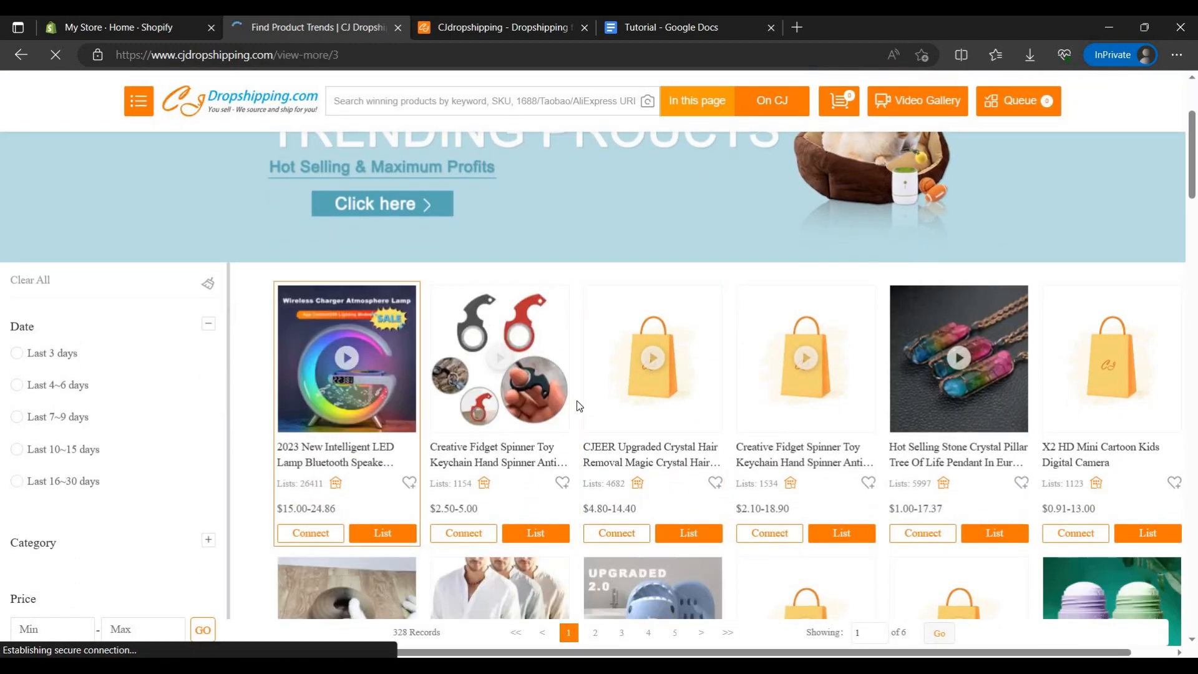
scroll(576, 400, down, 2)
scroll(747, 409, down, 2)
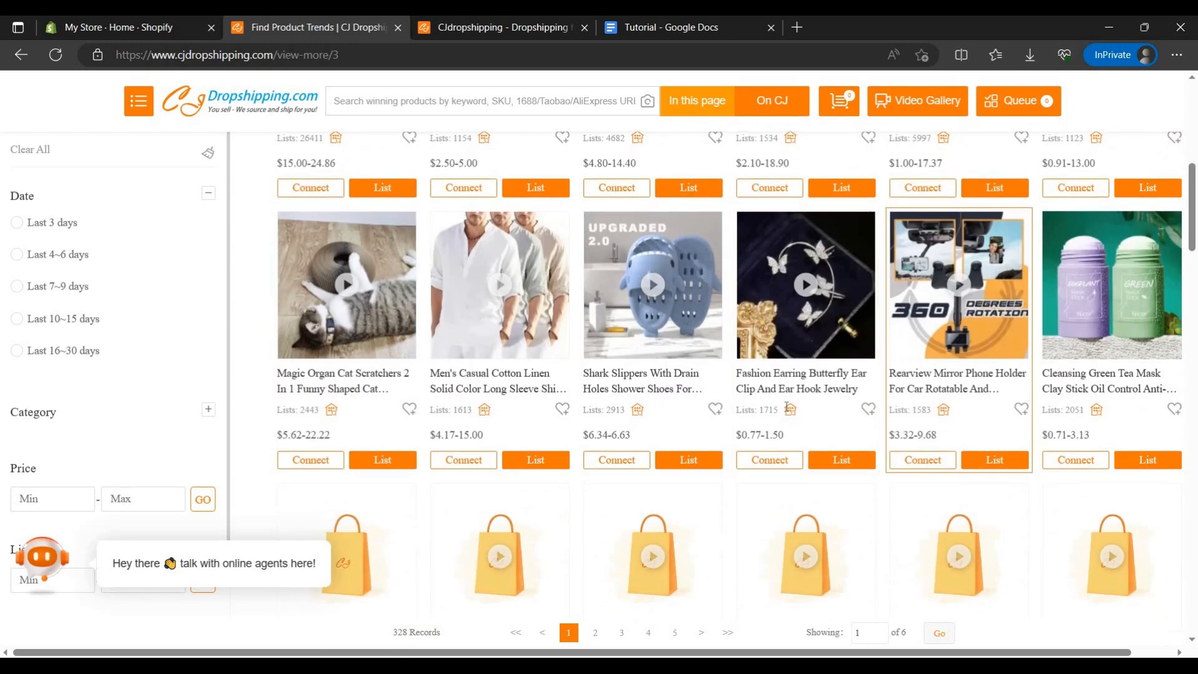
scroll(749, 409, up, 2)
scroll(999, 431, down, 1)
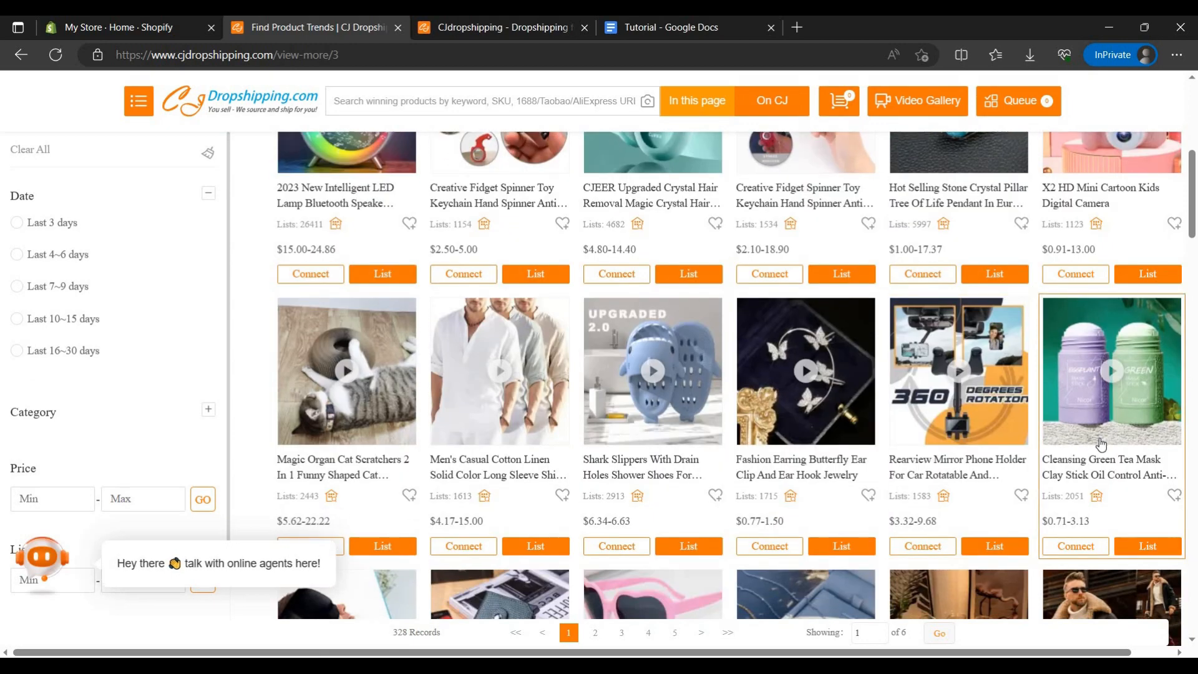
mouse_move(1101, 444)
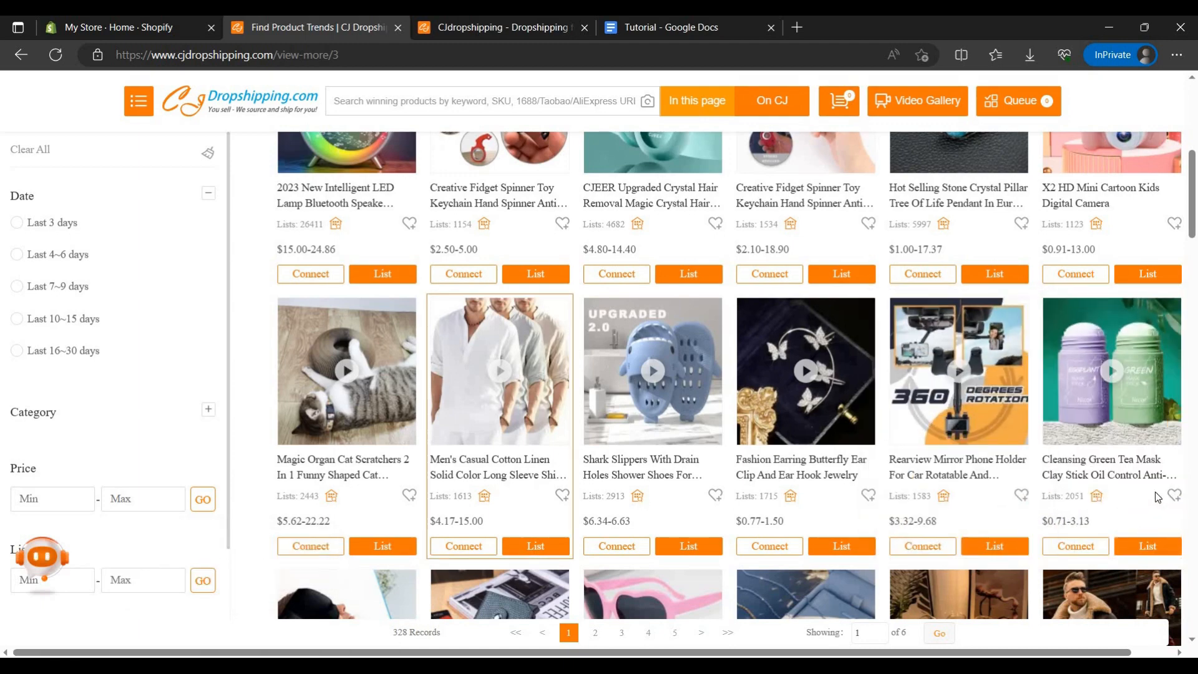
click(1100, 476)
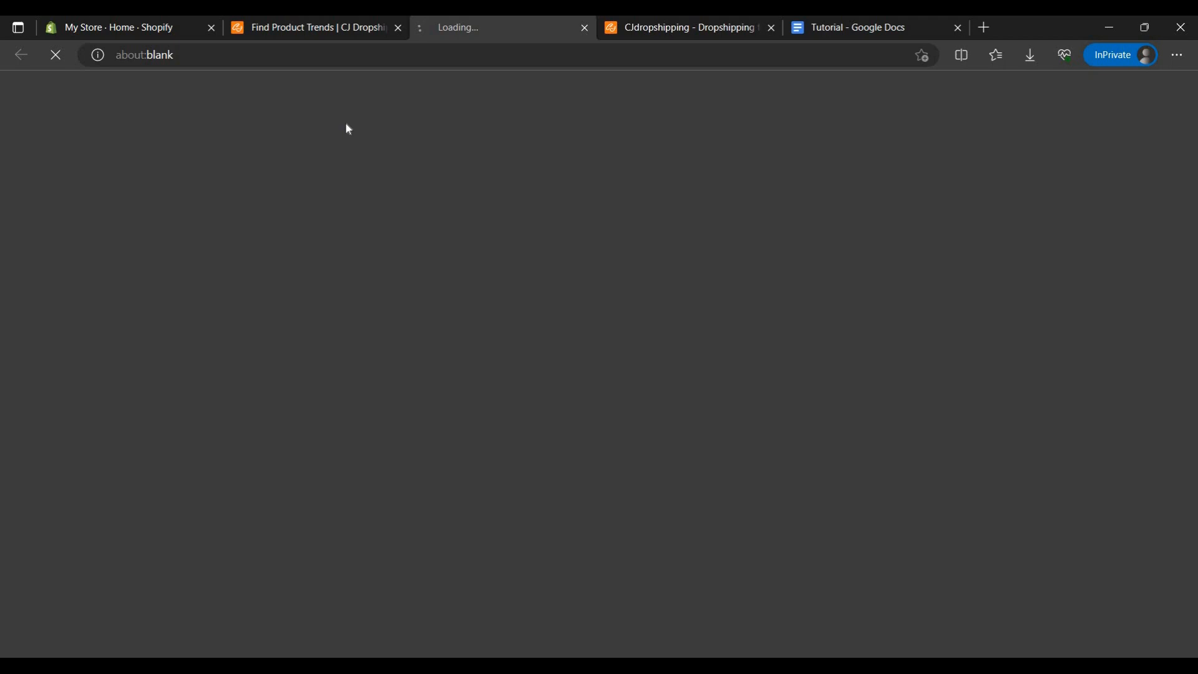
click(306, 32)
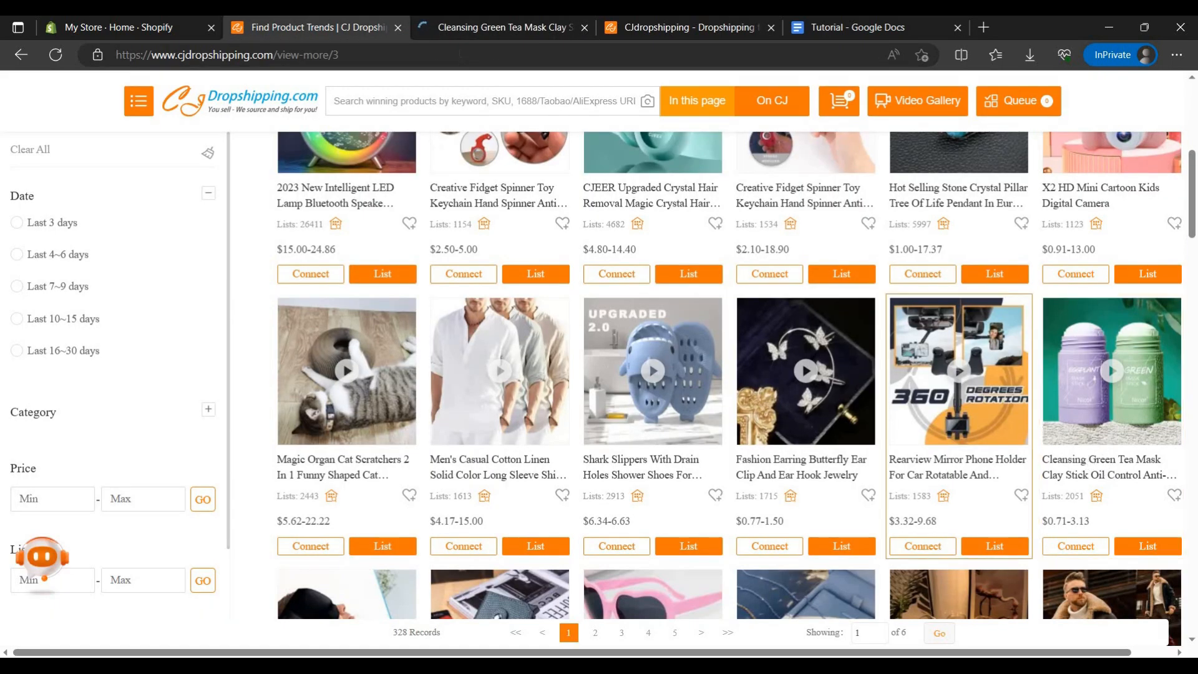
click(499, 27)
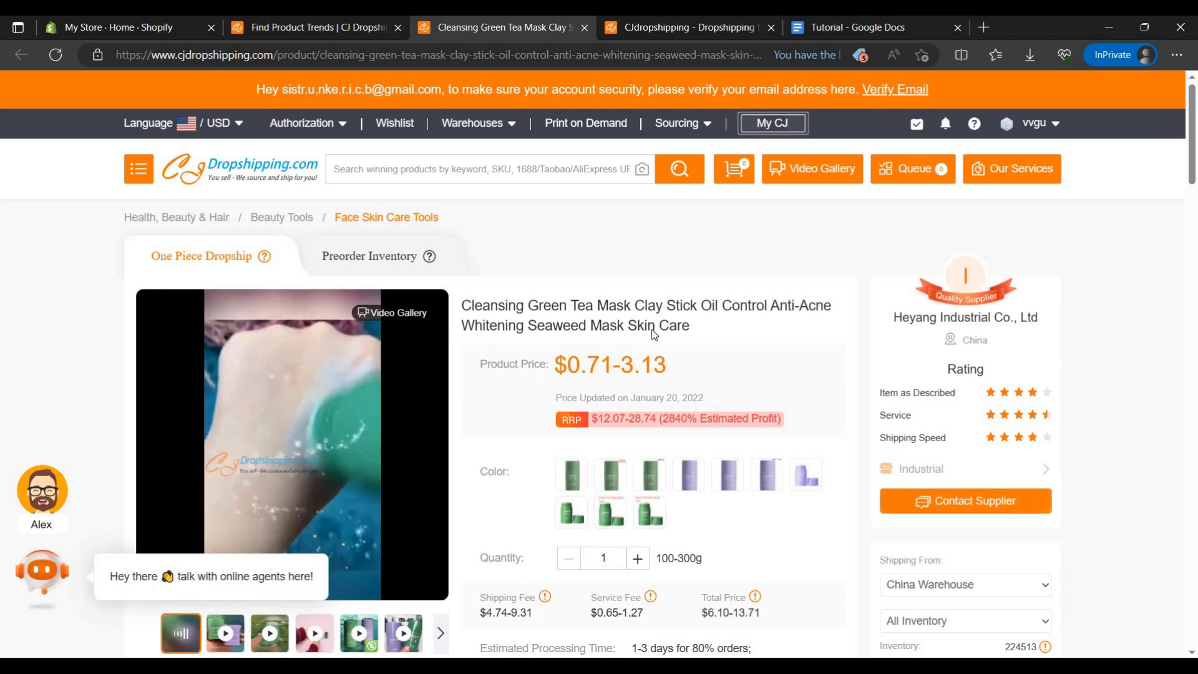
Step: Preview the purple eggplant mask stick image and open the listing form for adding the product to the store
scroll(655, 335, down, 4)
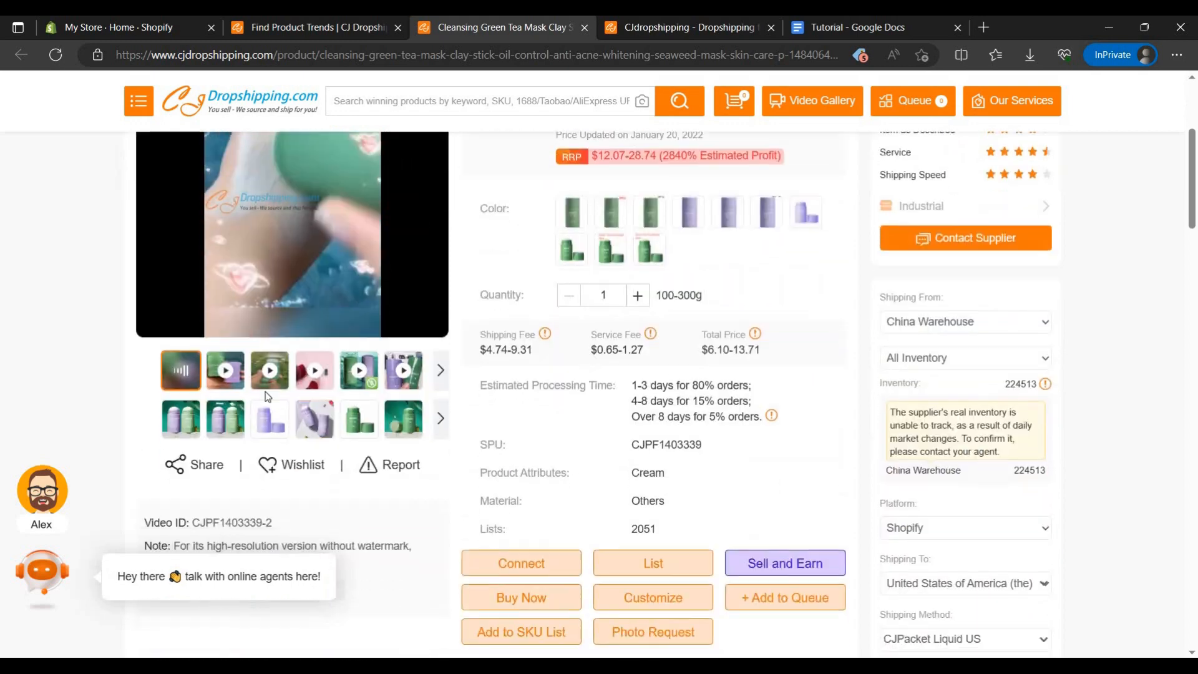
click(270, 418)
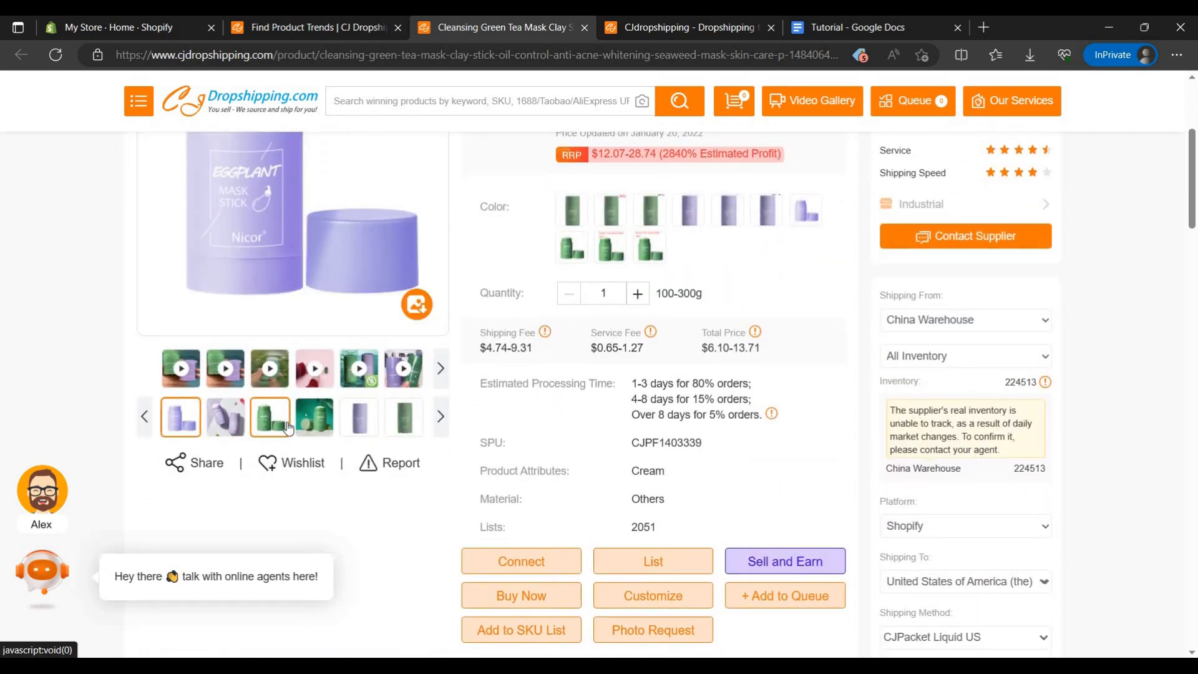
scroll(288, 406, up, 3)
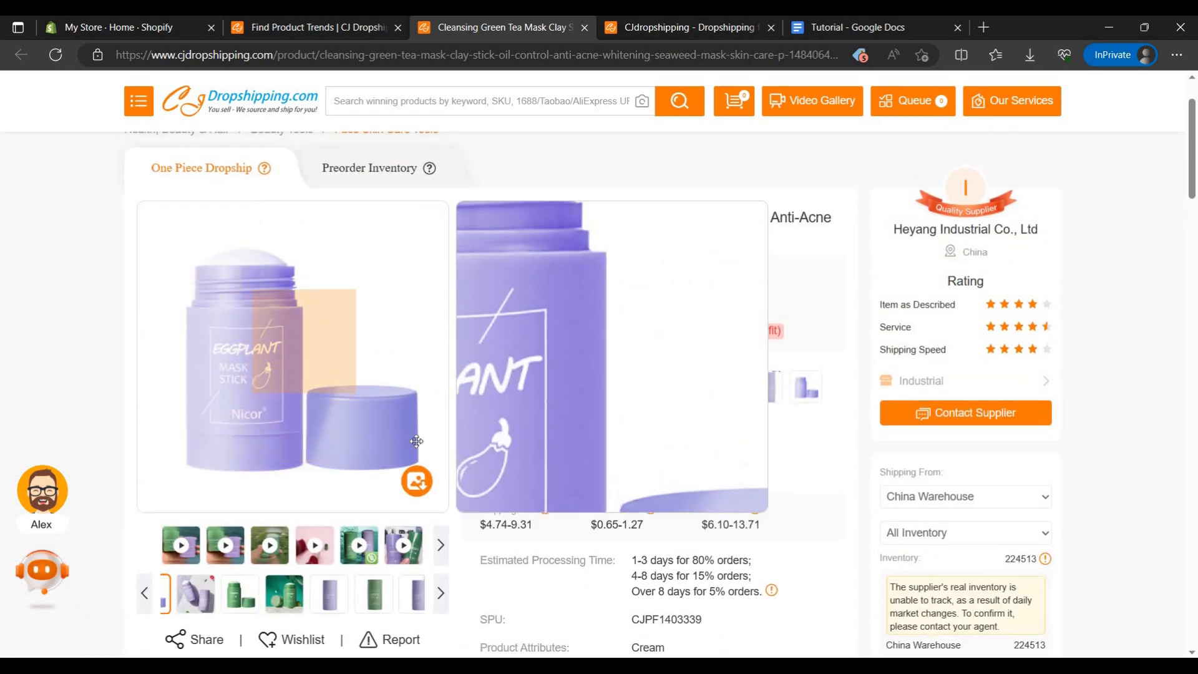
scroll(751, 389, down, 5)
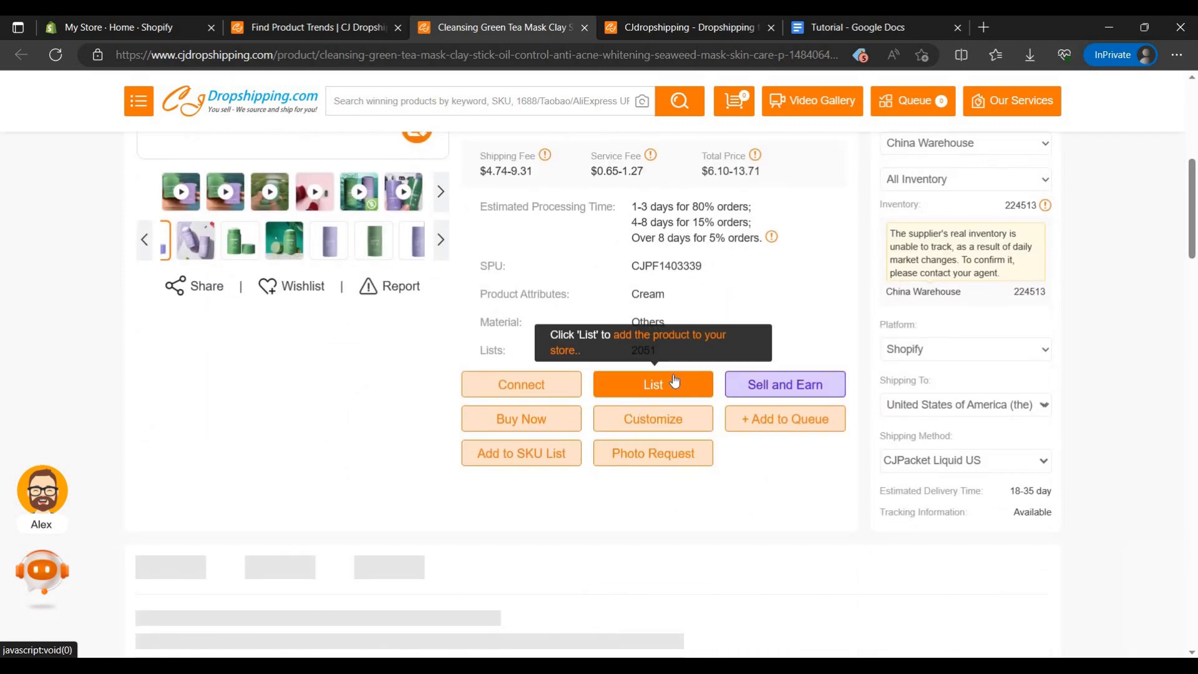
click(674, 382)
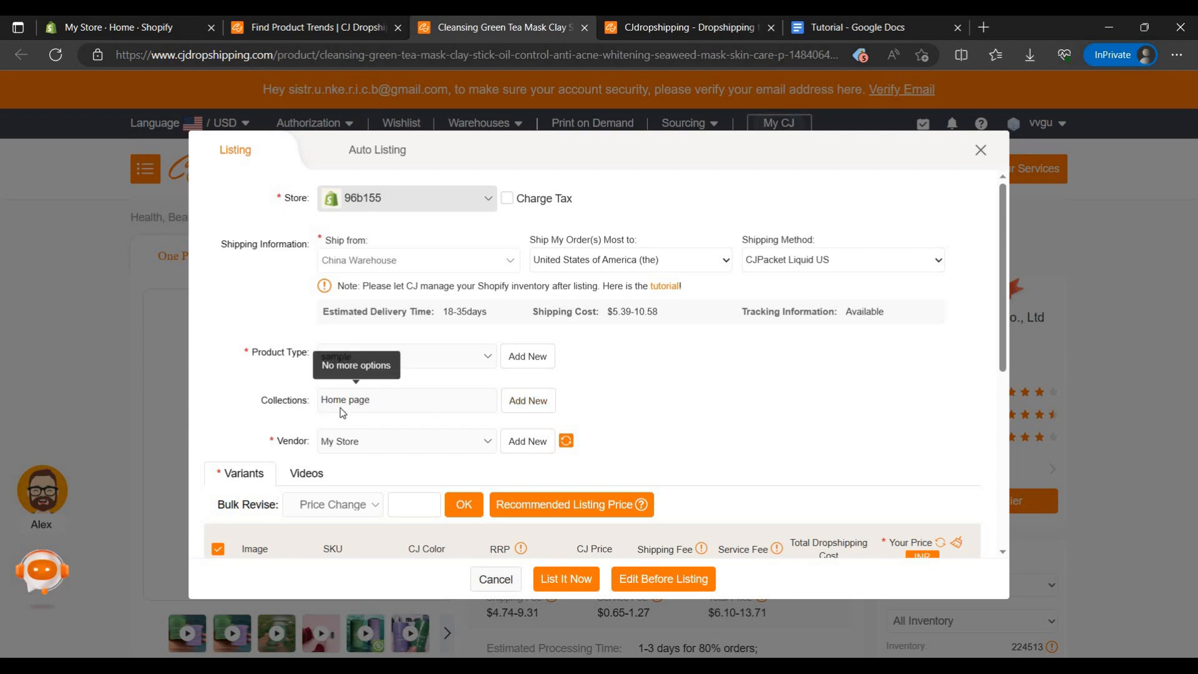
Step: Review the listing form's product type, collections and vendor settings and its table of variants
triple_click(374, 404)
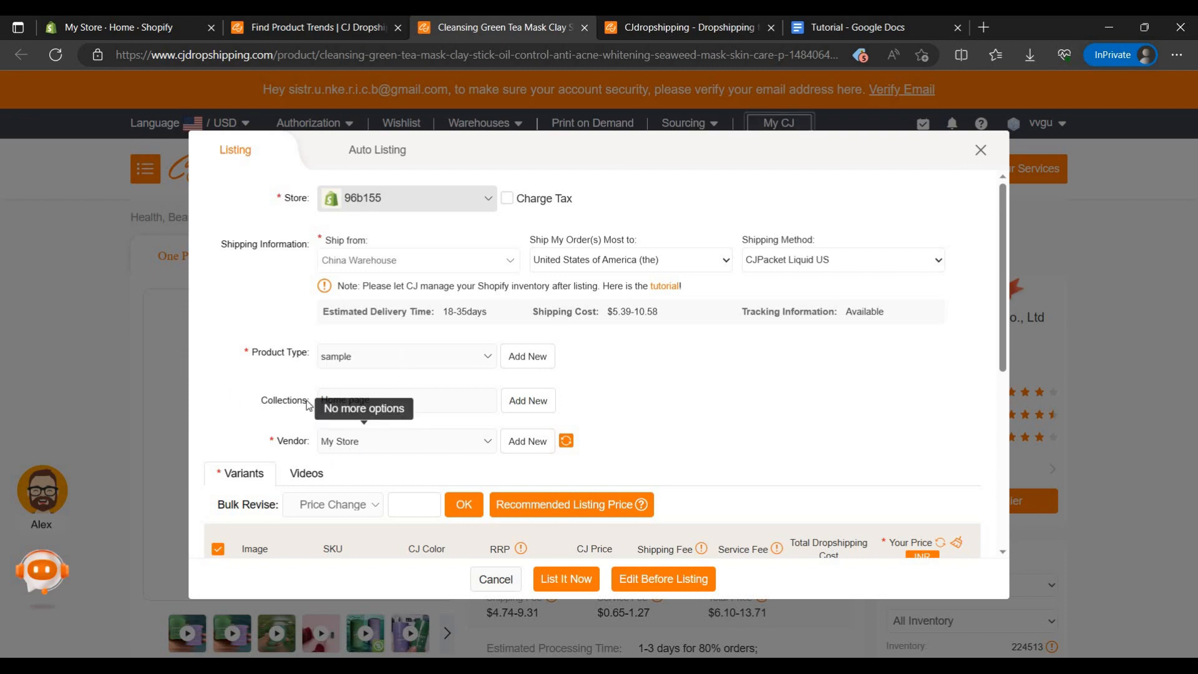
scroll(418, 409, down, 1)
click(519, 390)
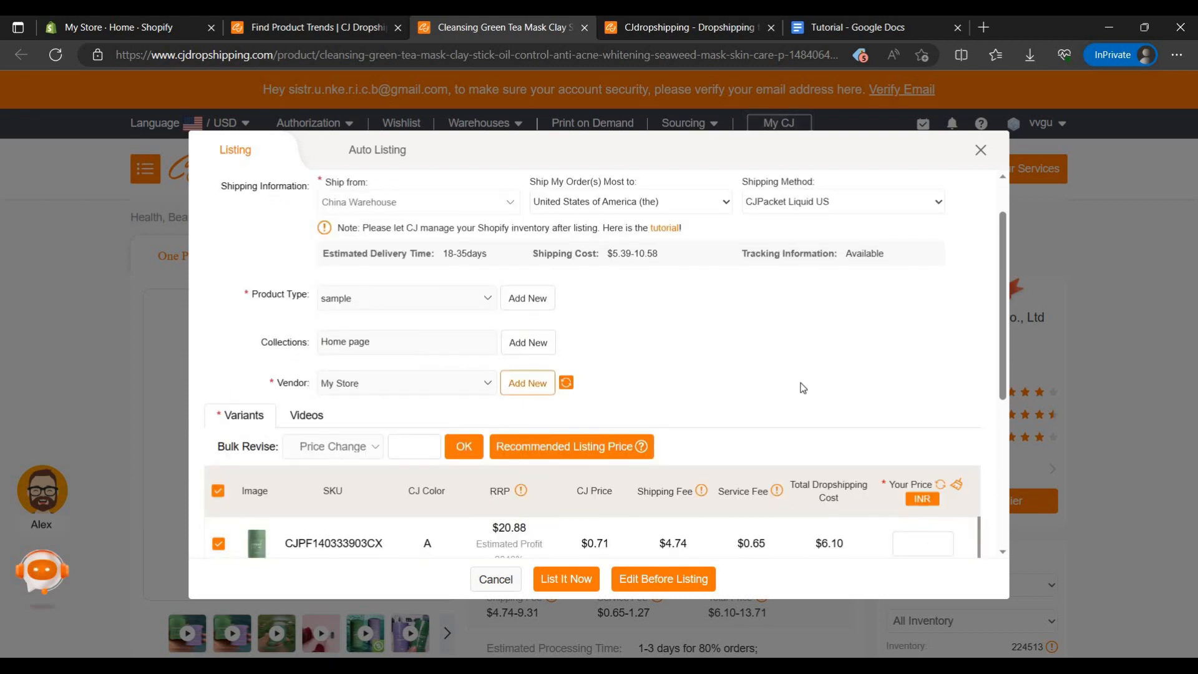
scroll(632, 377, down, 2)
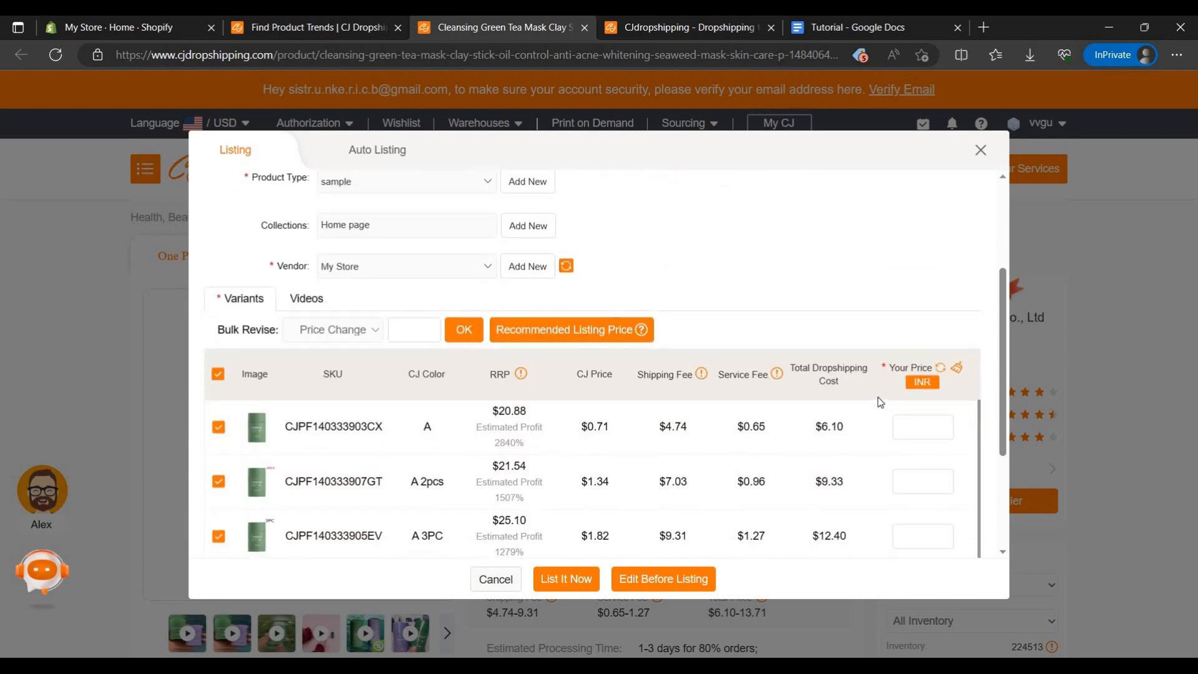
scroll(371, 390, down, 1)
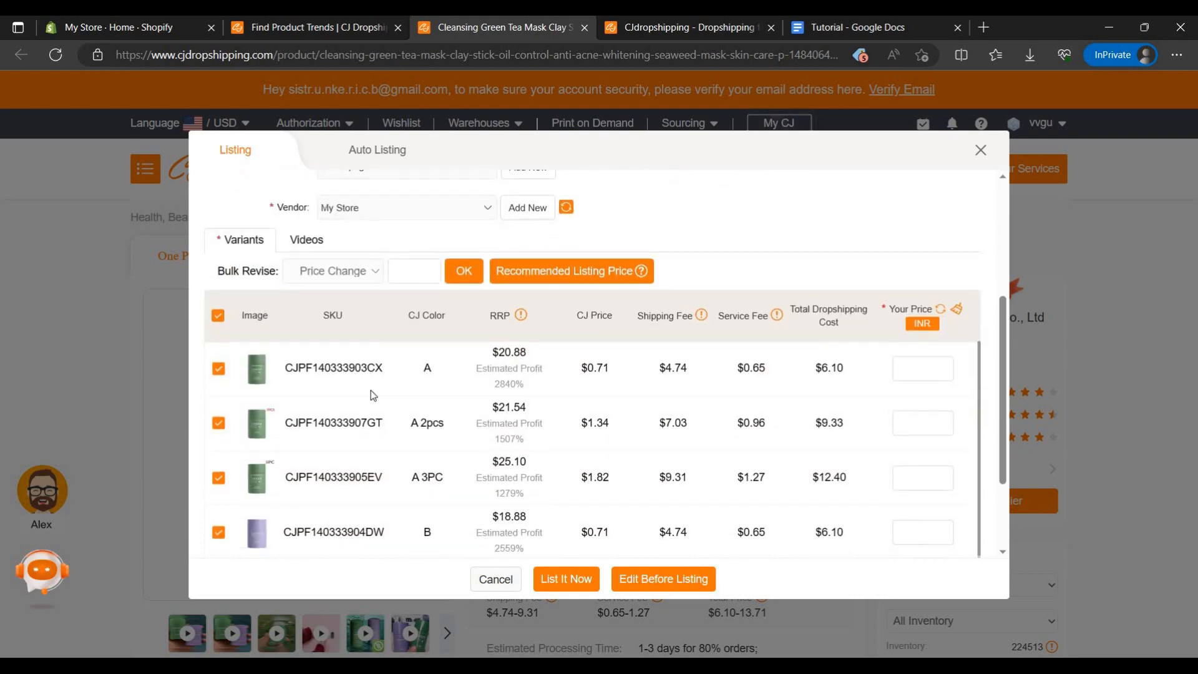
Step: Deselect the unwanted variants, including Eggplant slime and the 2-piece and 3-piece packs, keeping single sticks A and B selected
scroll(626, 427, down, 3)
scroll(271, 437, up, 3)
scroll(267, 450, down, 6)
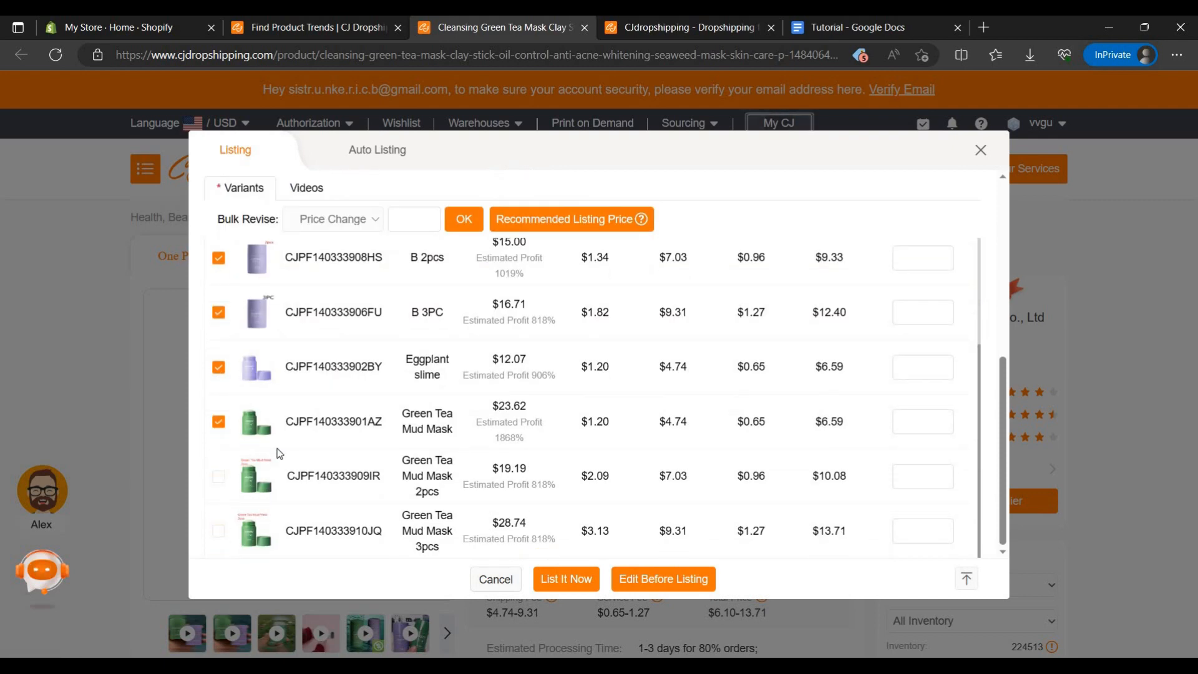
scroll(252, 469, up, 2)
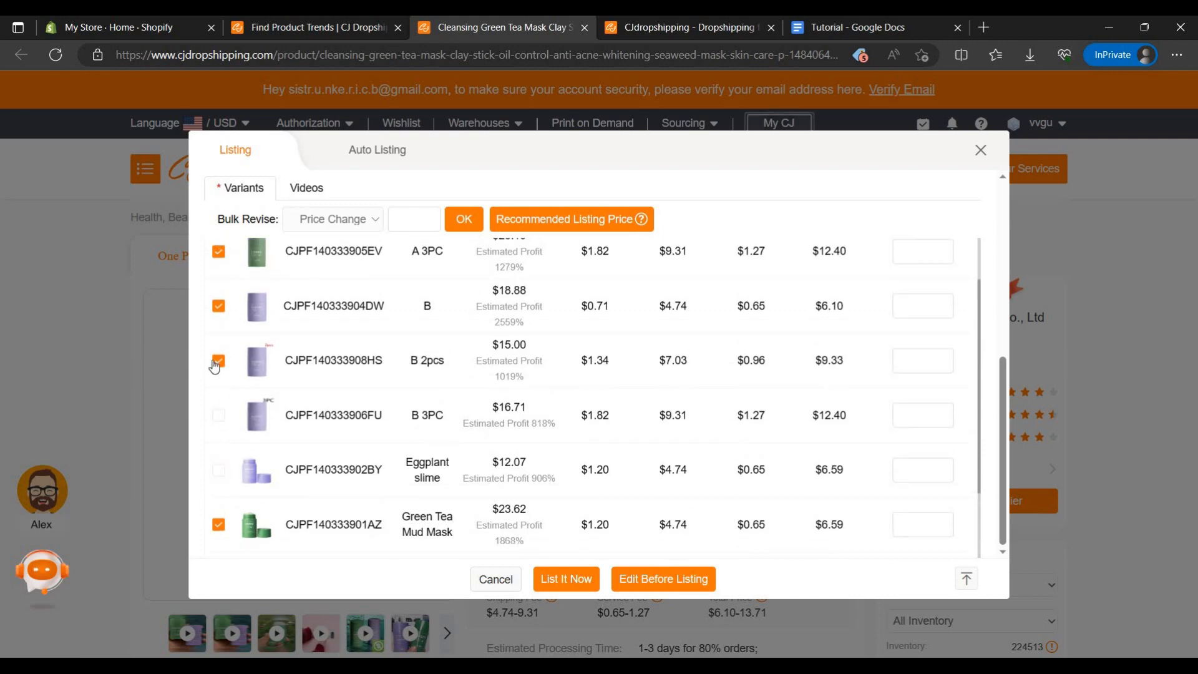
scroll(293, 393, up, 2)
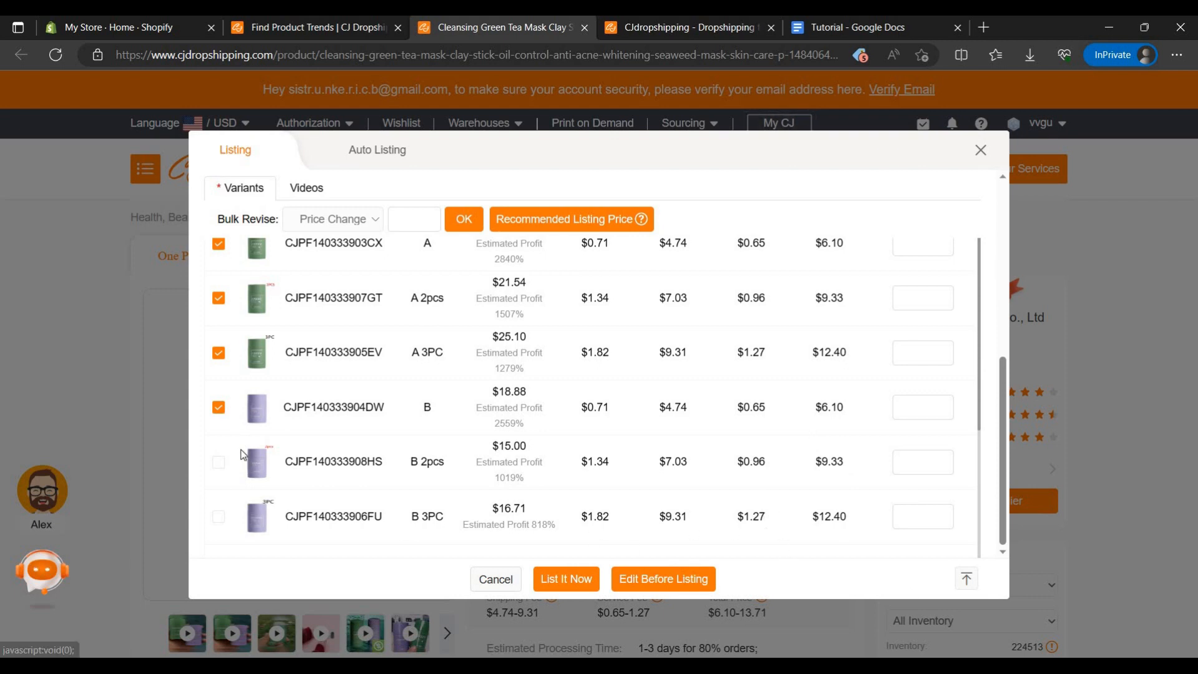
scroll(231, 464, up, 2)
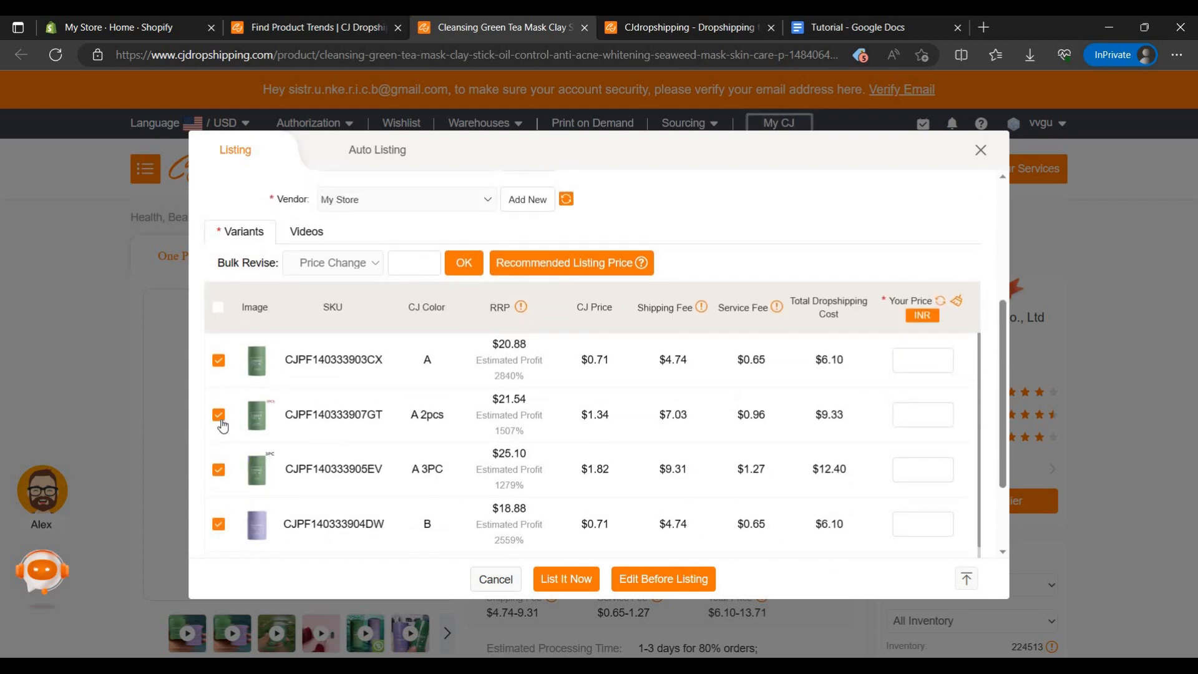
click(219, 475)
Step: Try the recommended listing prices on the variants, erase variant A's price and clear the whole Your Price column
click(583, 263)
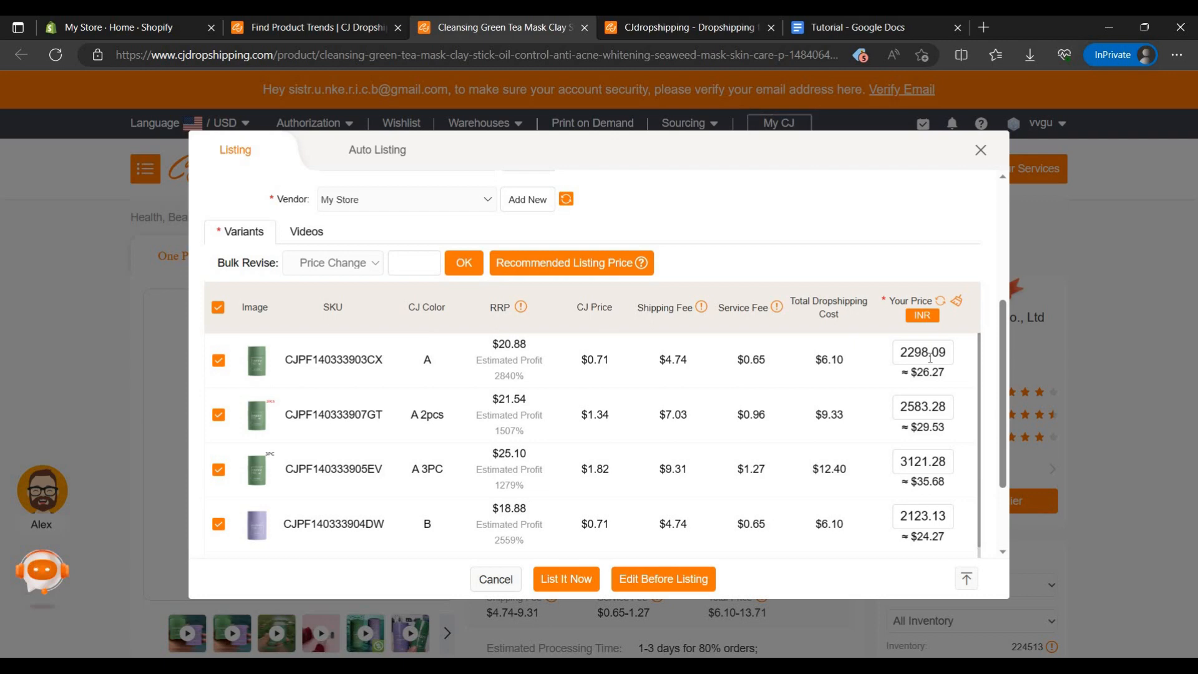
key(BackSpace)
key(BackSpace)
key(BackSpace)
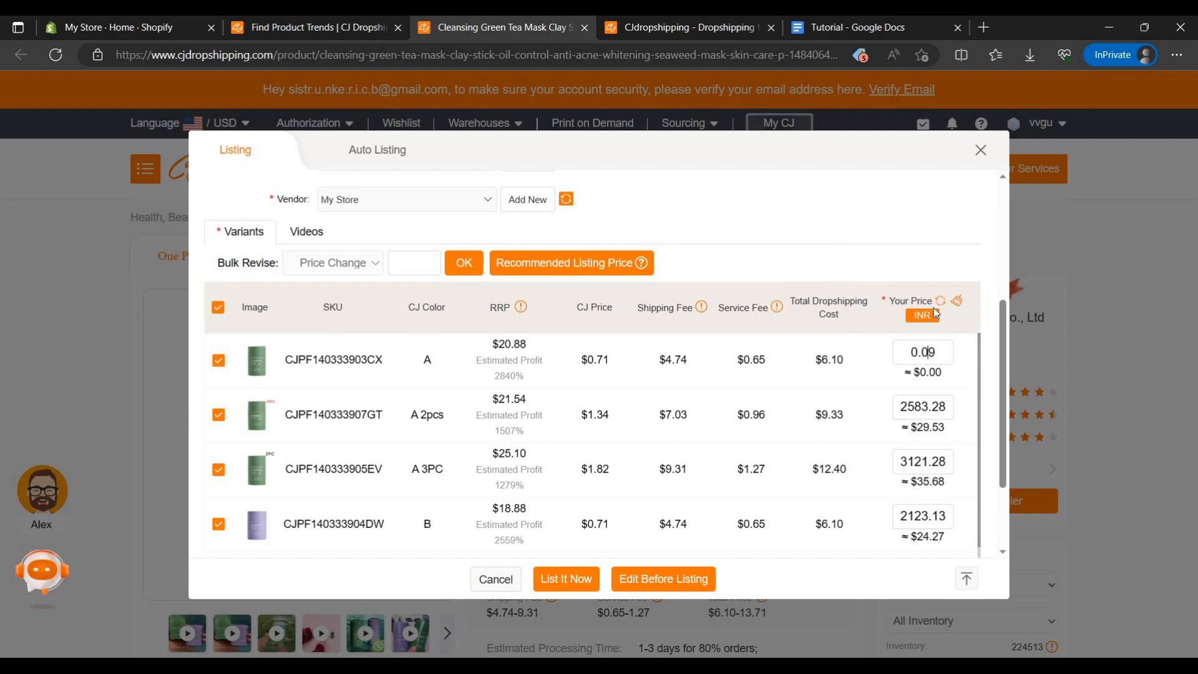
click(957, 301)
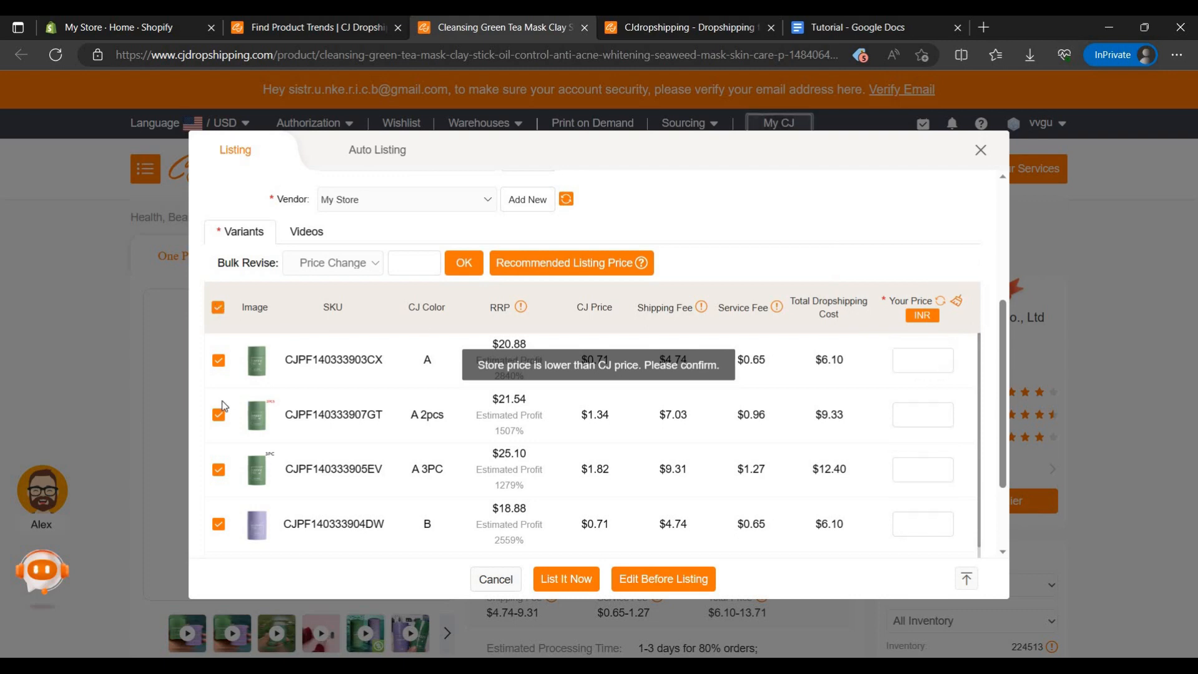
Step: Deselect all variants and select only the single-stick variants A and B for listing
click(218, 308)
click(219, 361)
scroll(233, 435, down, 2)
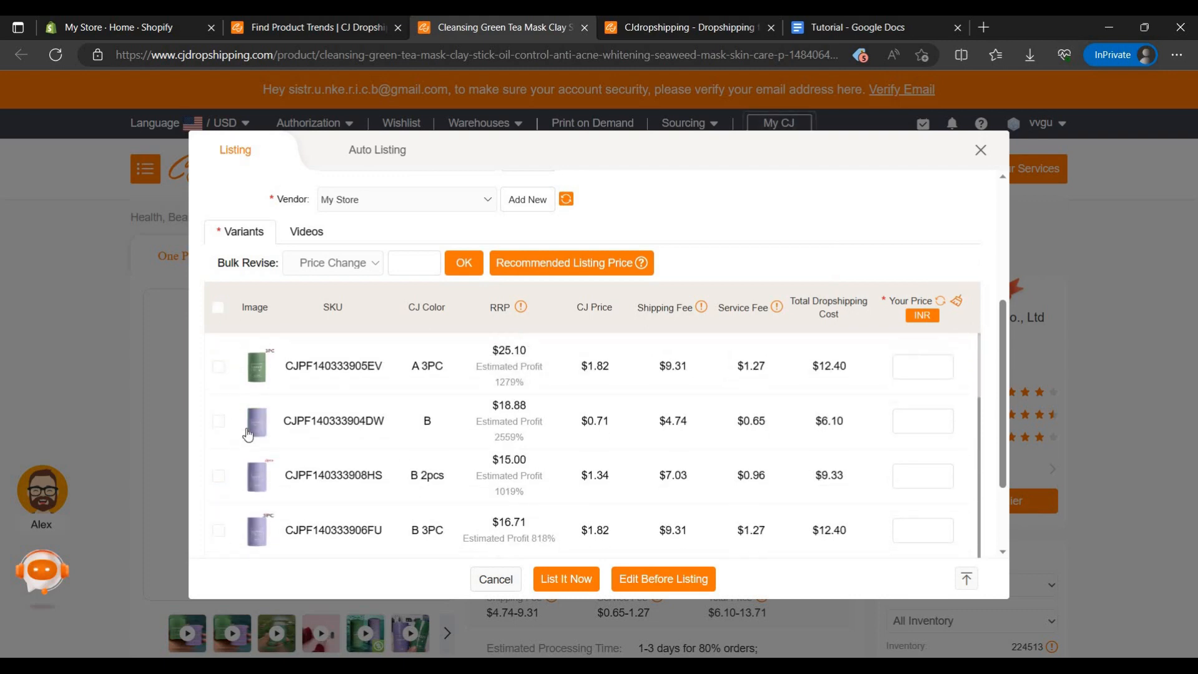
scroll(266, 465, down, 2)
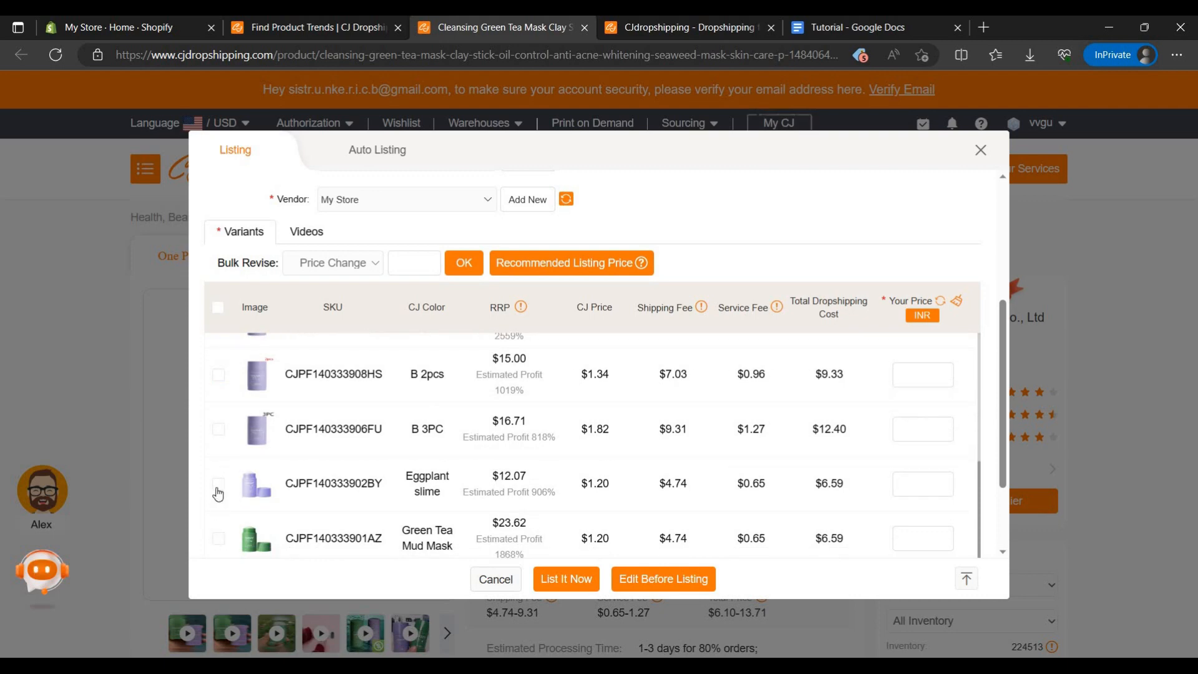
click(218, 484)
scroll(288, 487, up, 4)
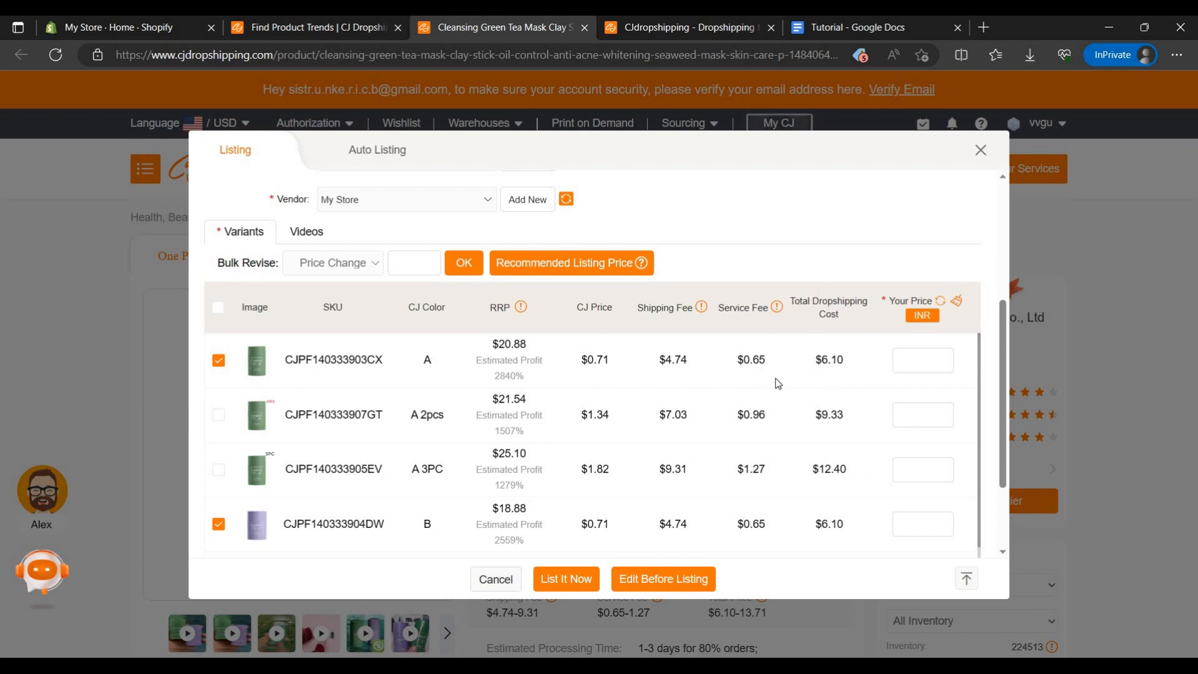
Step: Set the store price of variants A and B to 999 INR each
click(914, 368)
text(500)
key(BackSpace)
key(BackSpace)
text(999)
click(939, 515)
text(999)
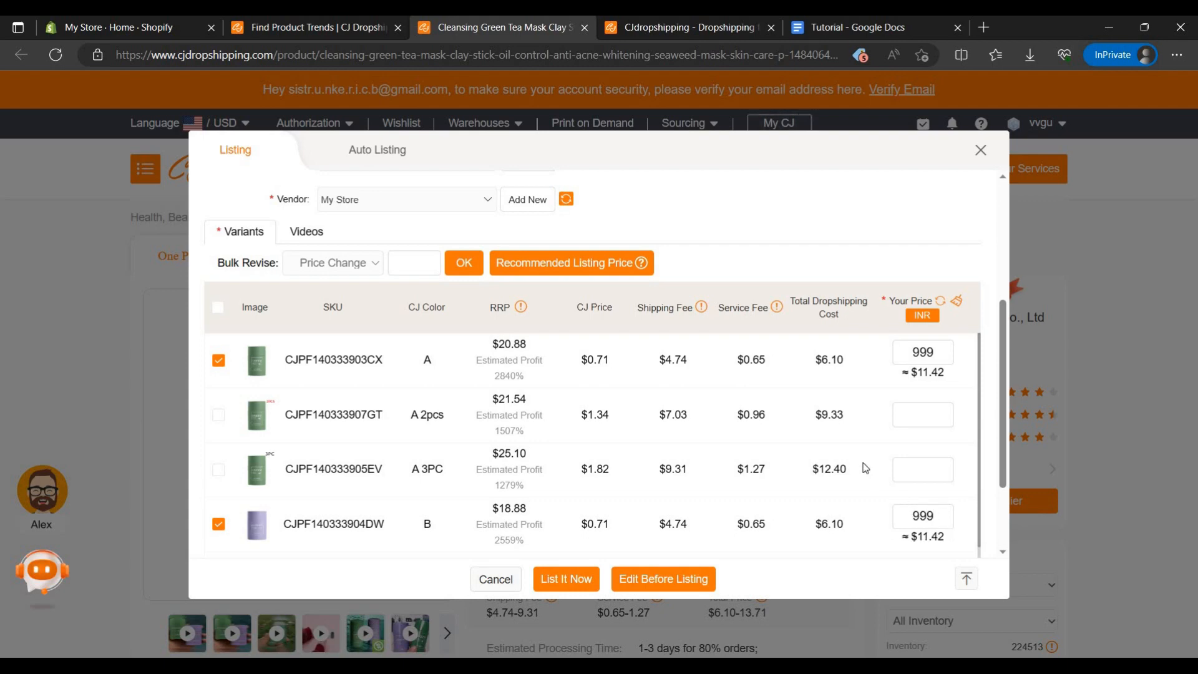
Step: List the product in the store immediately and check its status under On Listing, dismissing the assistant greeting
scroll(865, 468, down, 3)
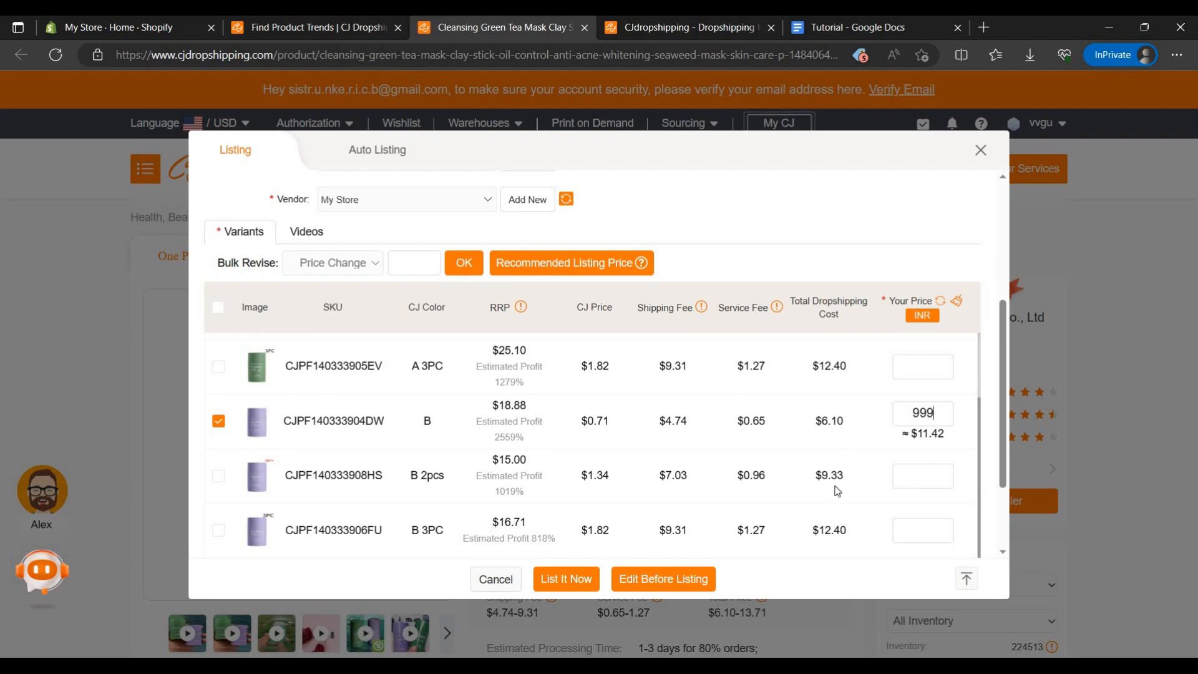
click(577, 582)
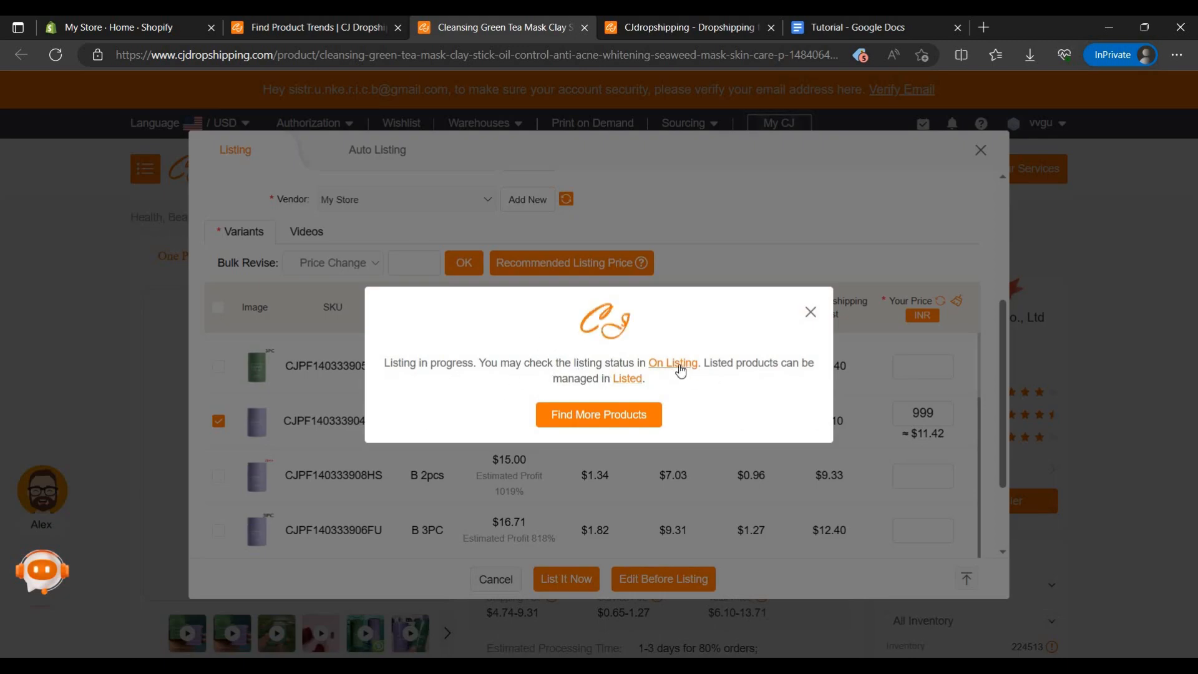
click(680, 369)
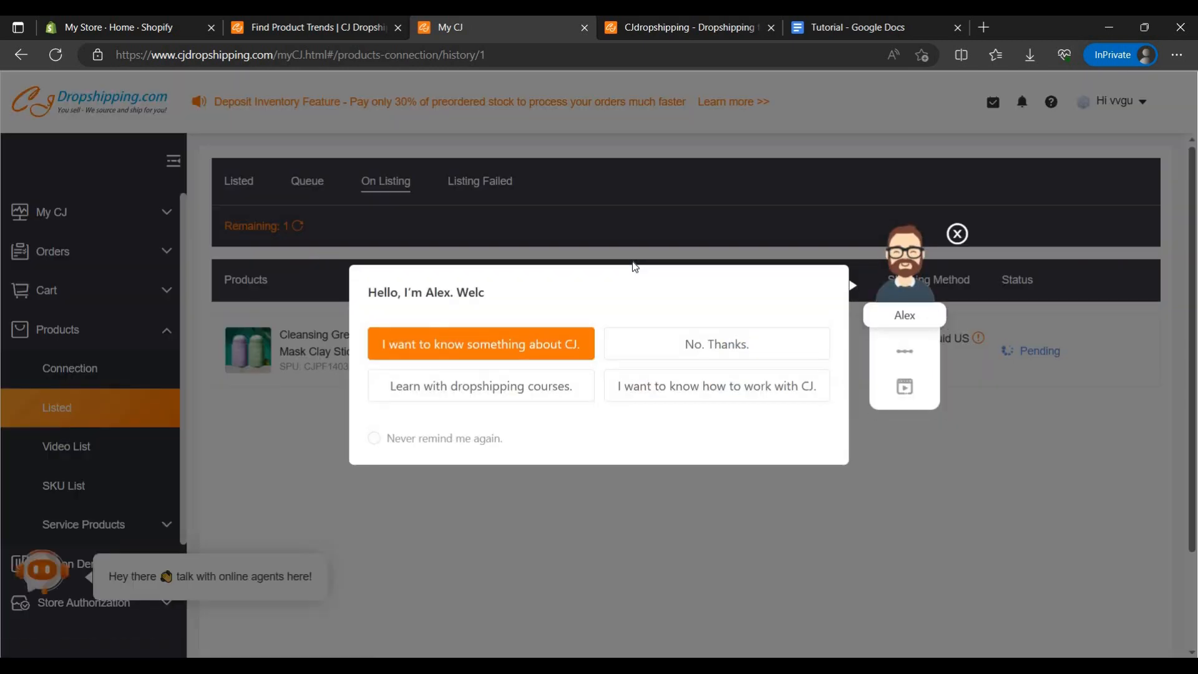
click(957, 234)
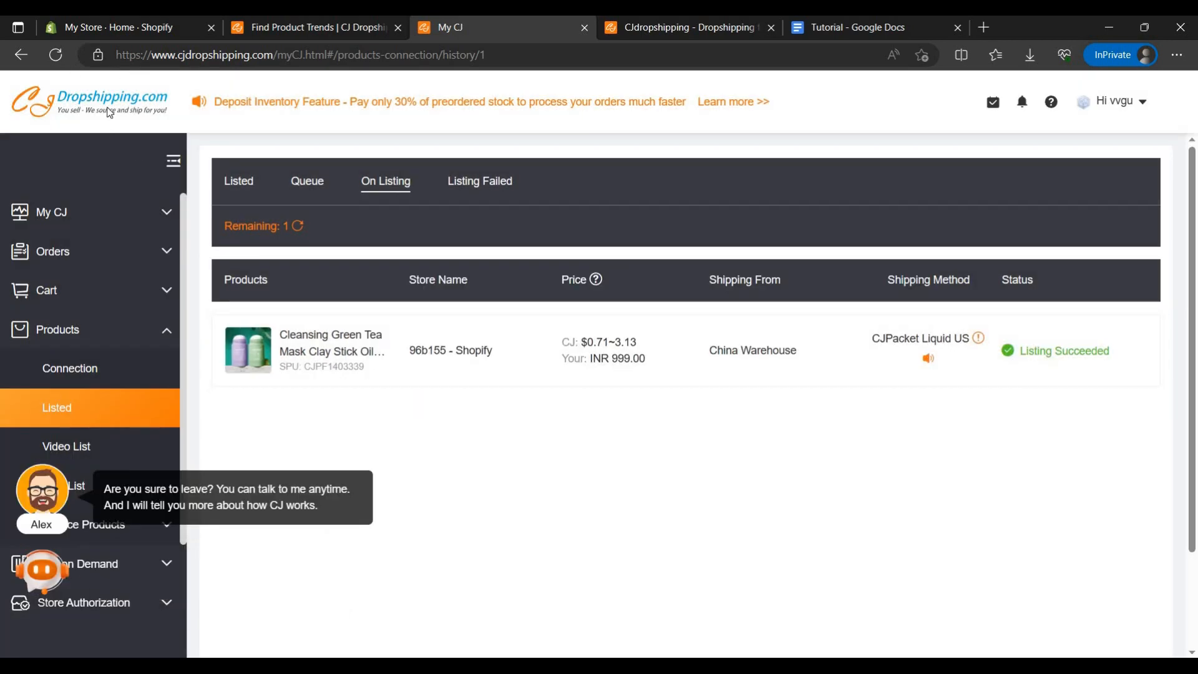
Step: Switch to the Shopify admin and open the store preview of the Cleansing Green Tea Mask Clay Stick from the products list
click(103, 27)
click(84, 185)
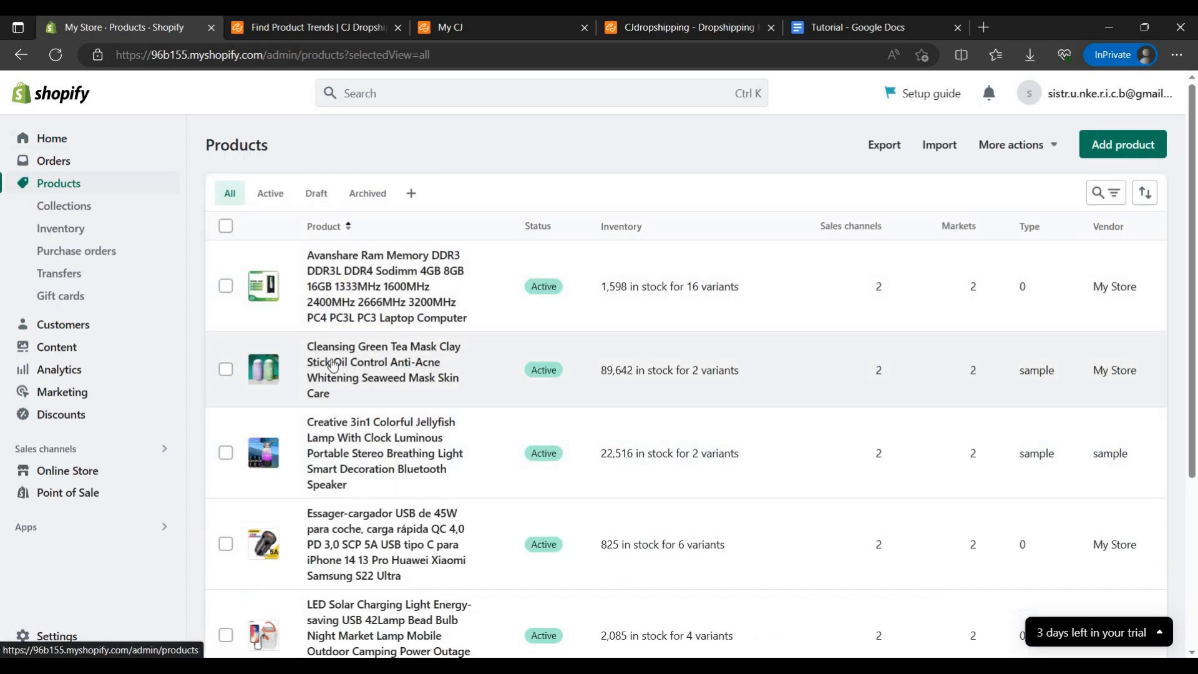
click(494, 372)
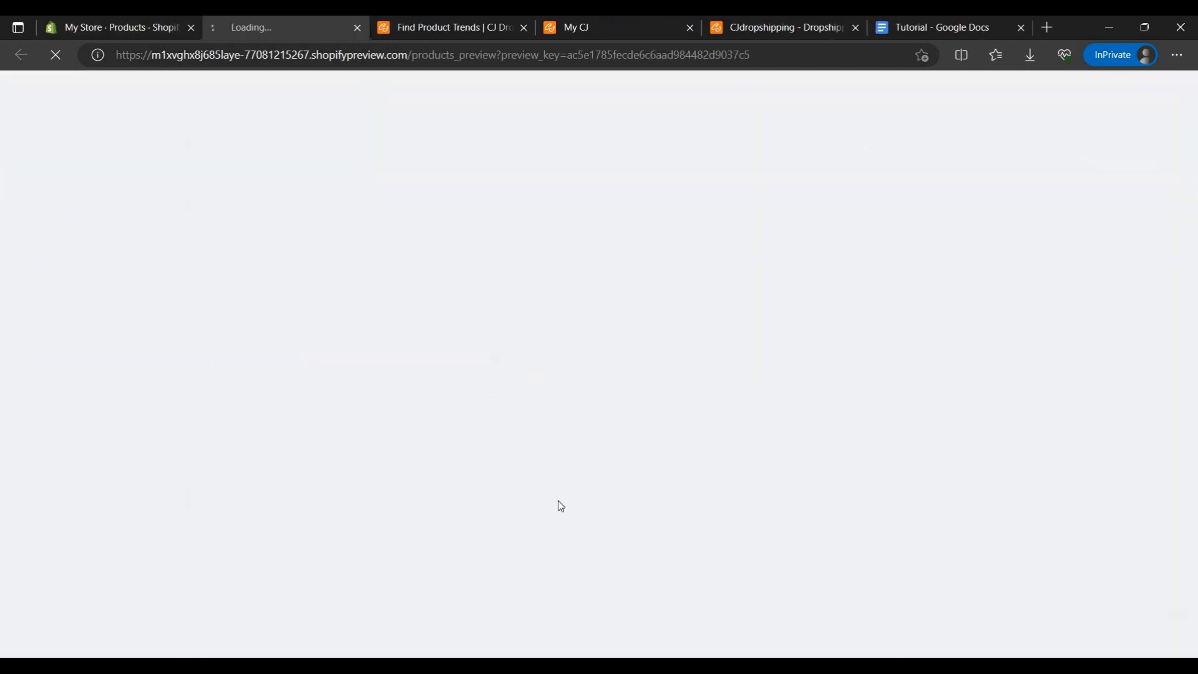
Step: Examine the previewed product page's title, price, color options, description, images and review section
scroll(786, 302, down, 3)
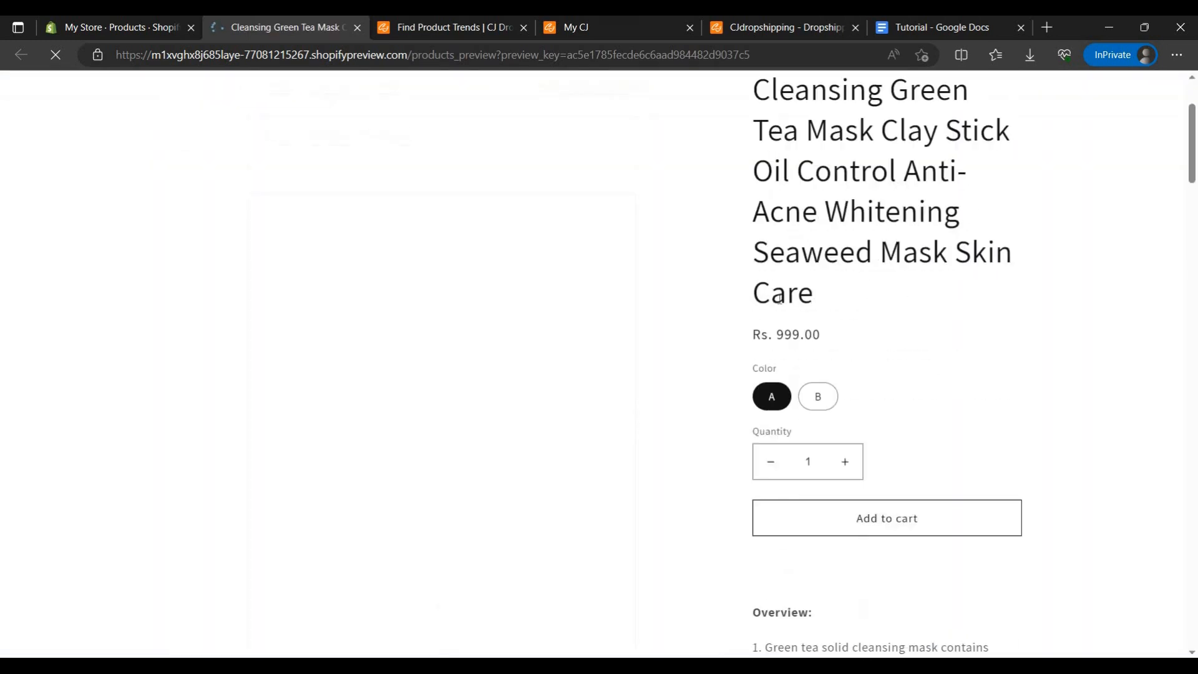
drag(776, 304, 911, 332)
click(767, 393)
scroll(436, 482, down, 5)
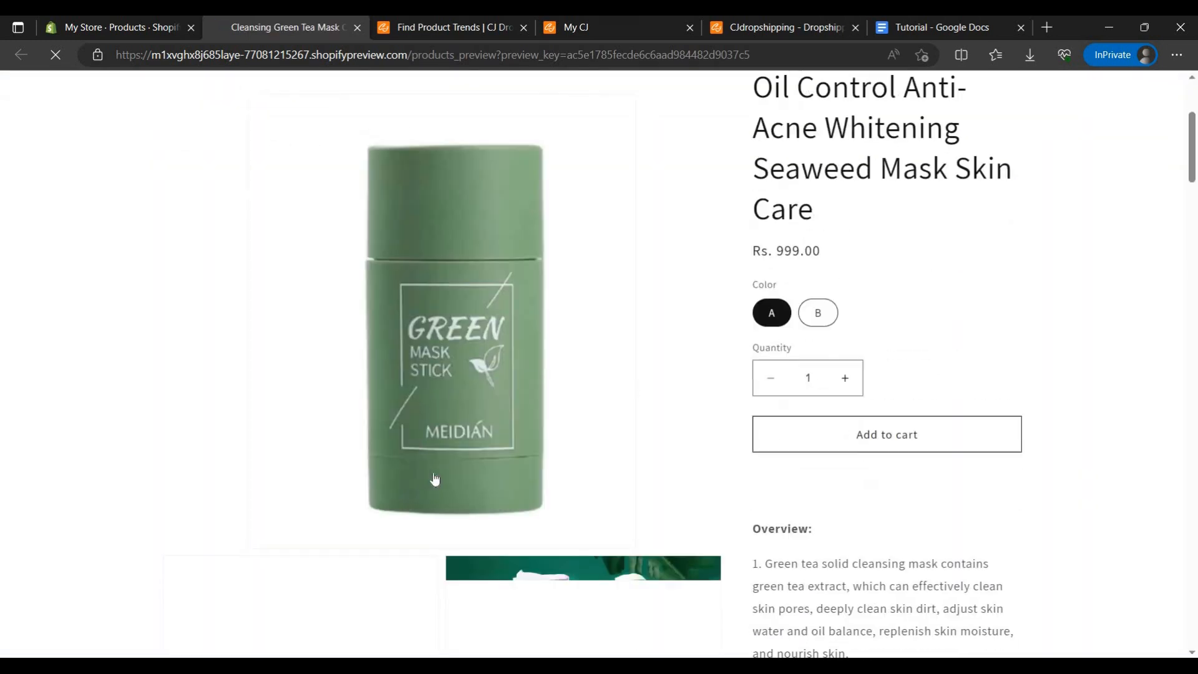
scroll(837, 436, down, 15)
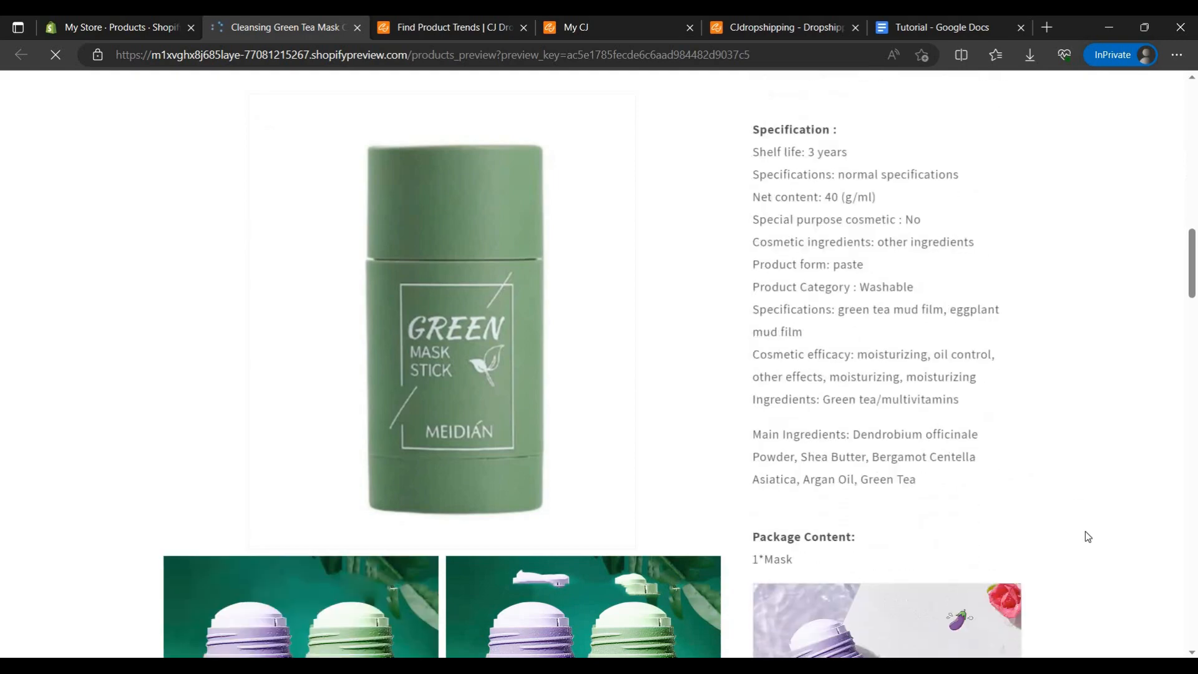
scroll(1111, 399, down, 10)
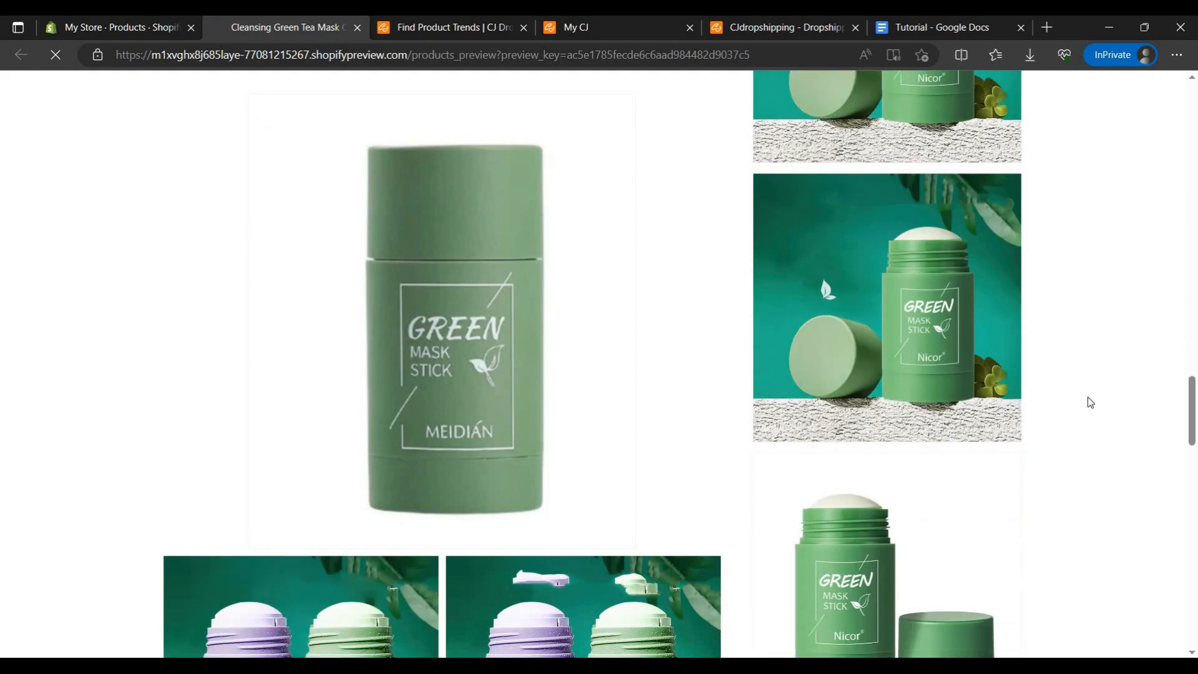
scroll(1087, 399, down, 10)
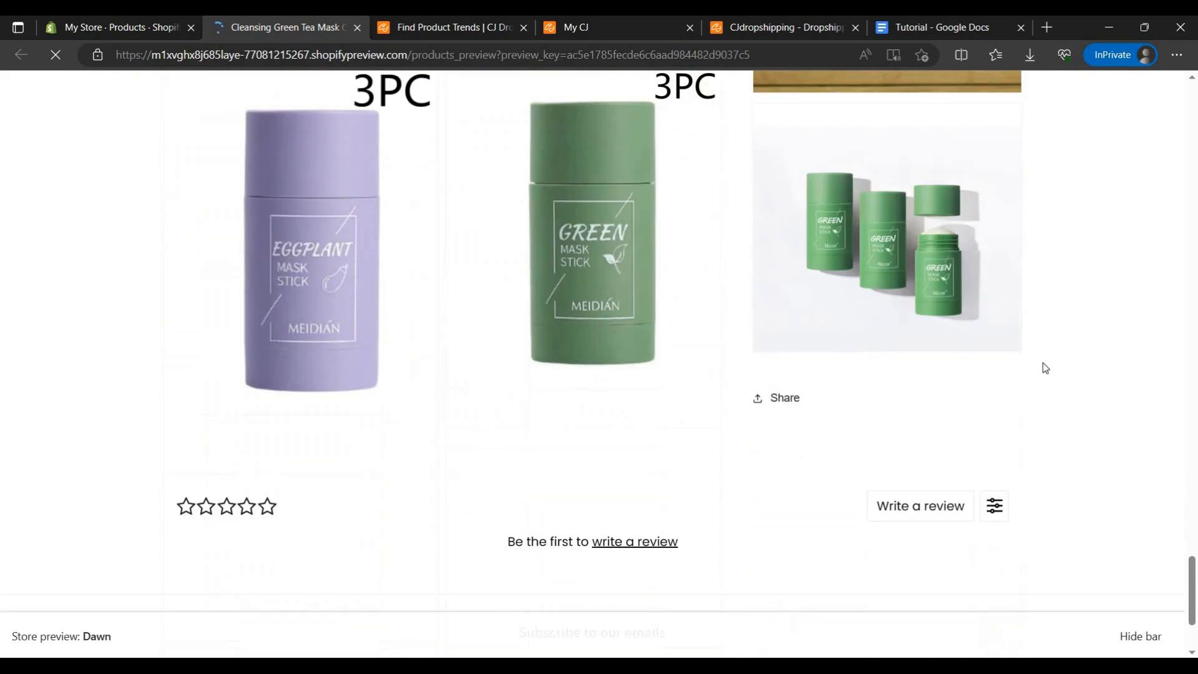
scroll(1043, 363, up, 5)
scroll(810, 365, down, 5)
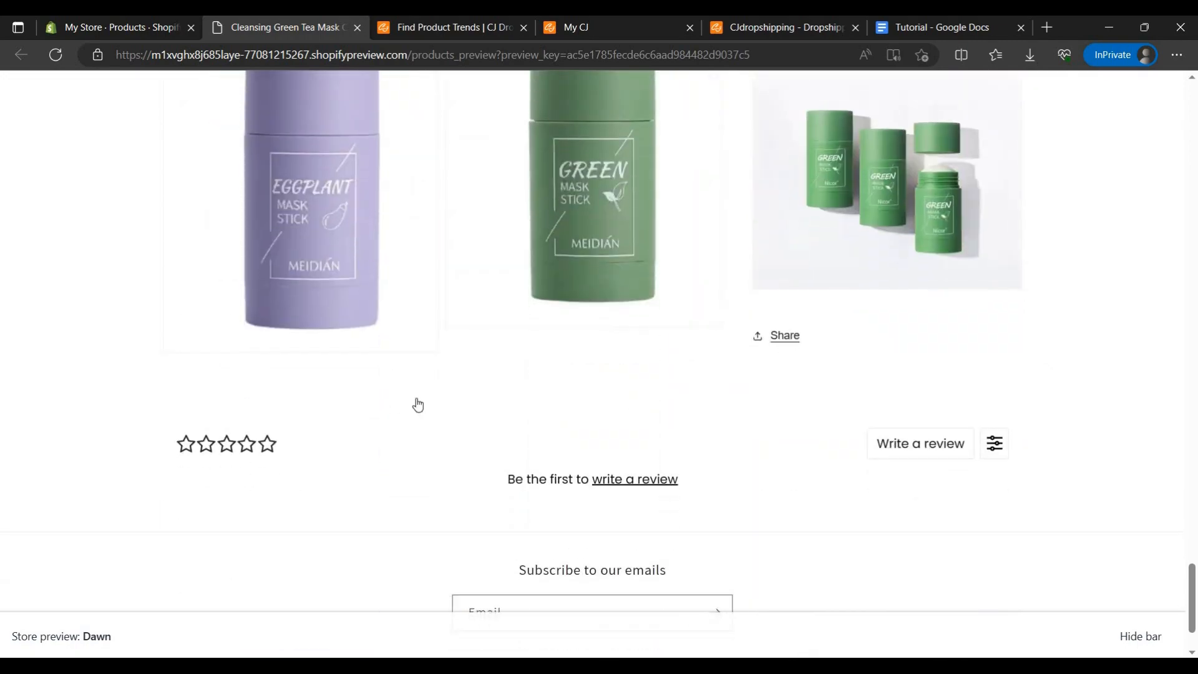
scroll(1096, 431, up, 4)
scroll(793, 431, up, 15)
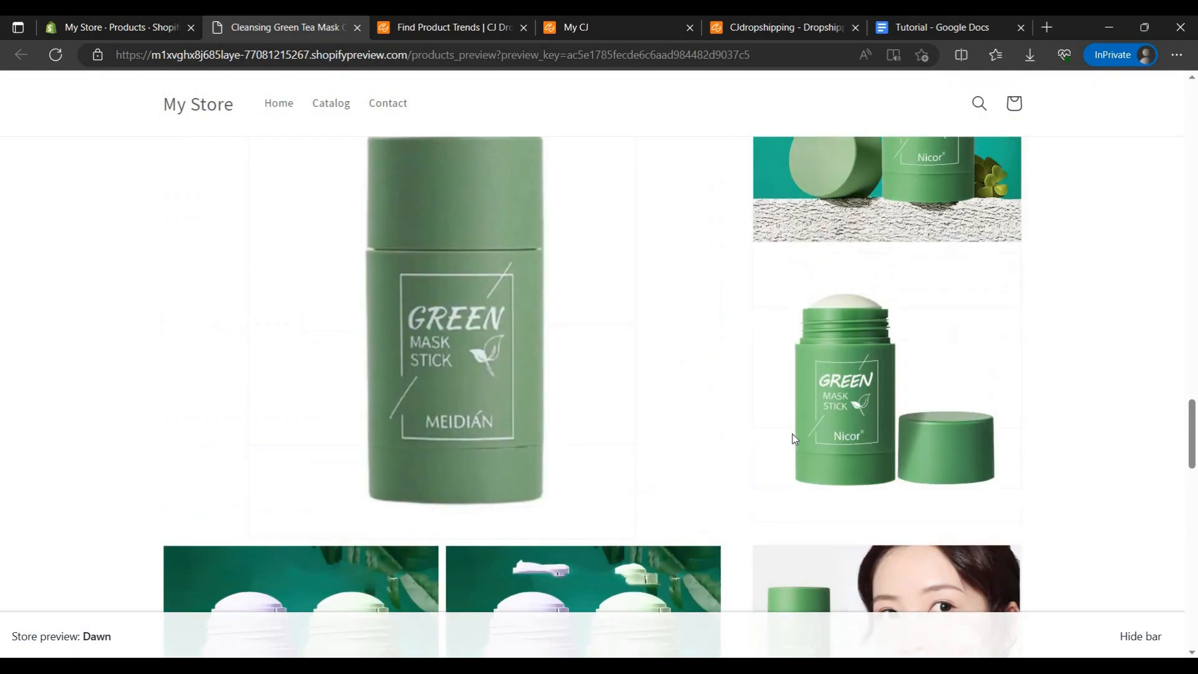
scroll(985, 436, up, 20)
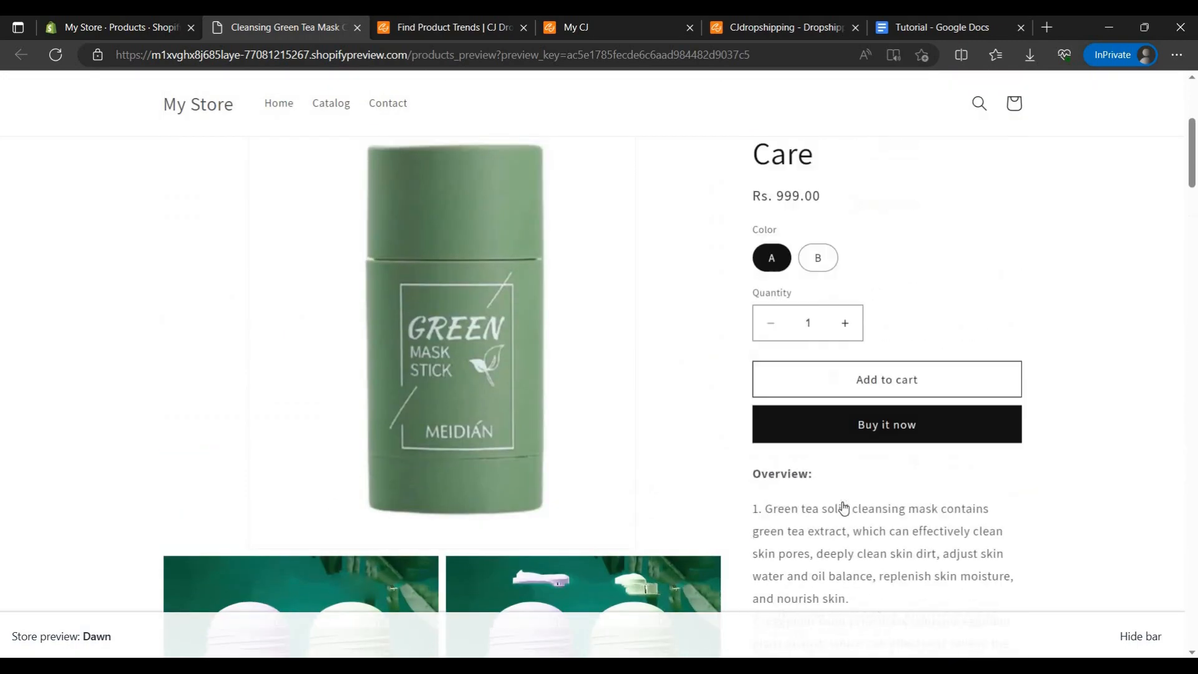
scroll(836, 400, down, 4)
Step: Preview color B with an increased quantity on the product page, and open the browser's shopping sidebar
click(825, 281)
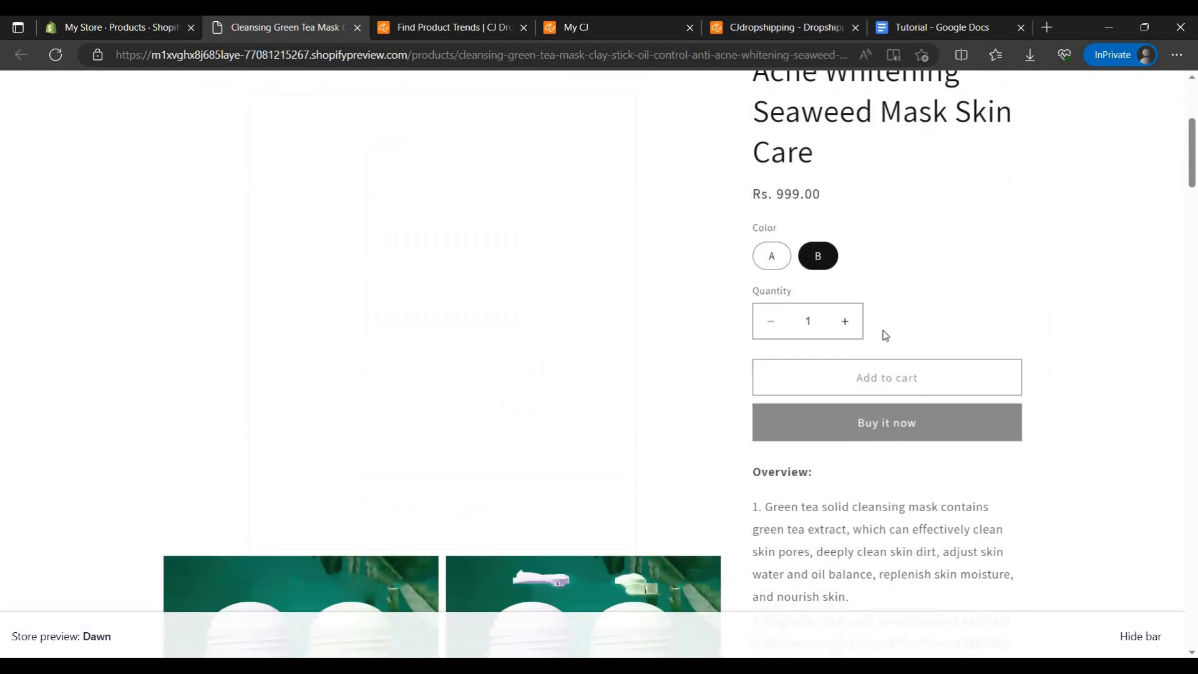
drag(778, 345, 767, 344)
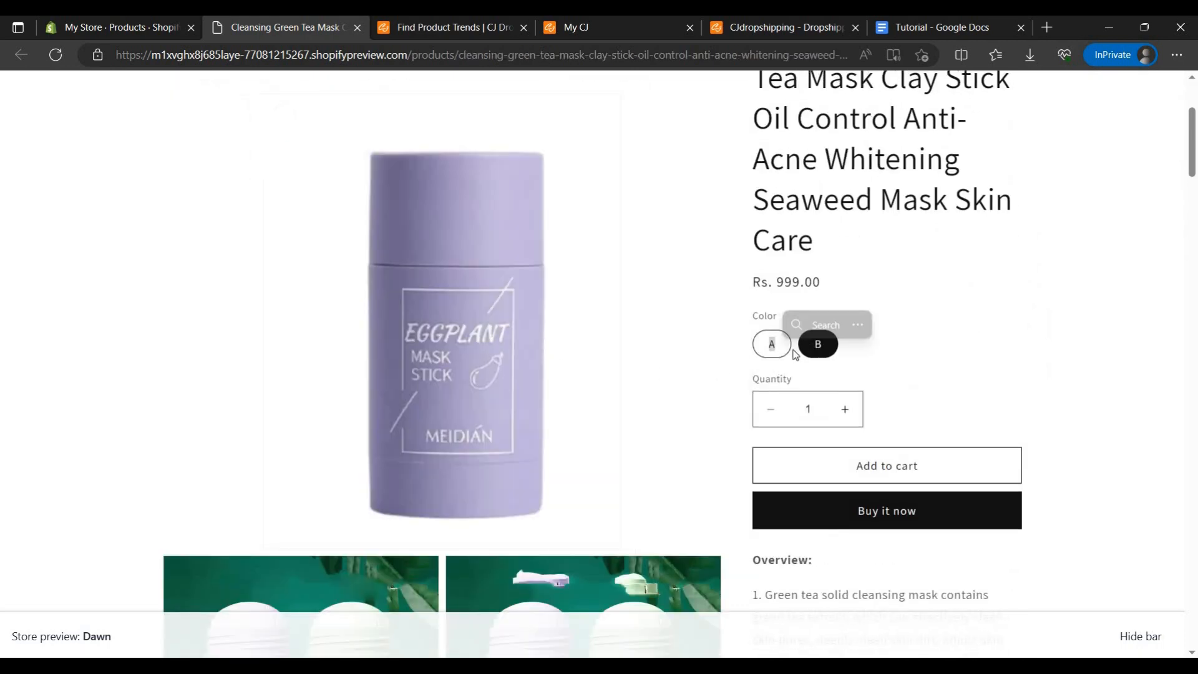
click(858, 409)
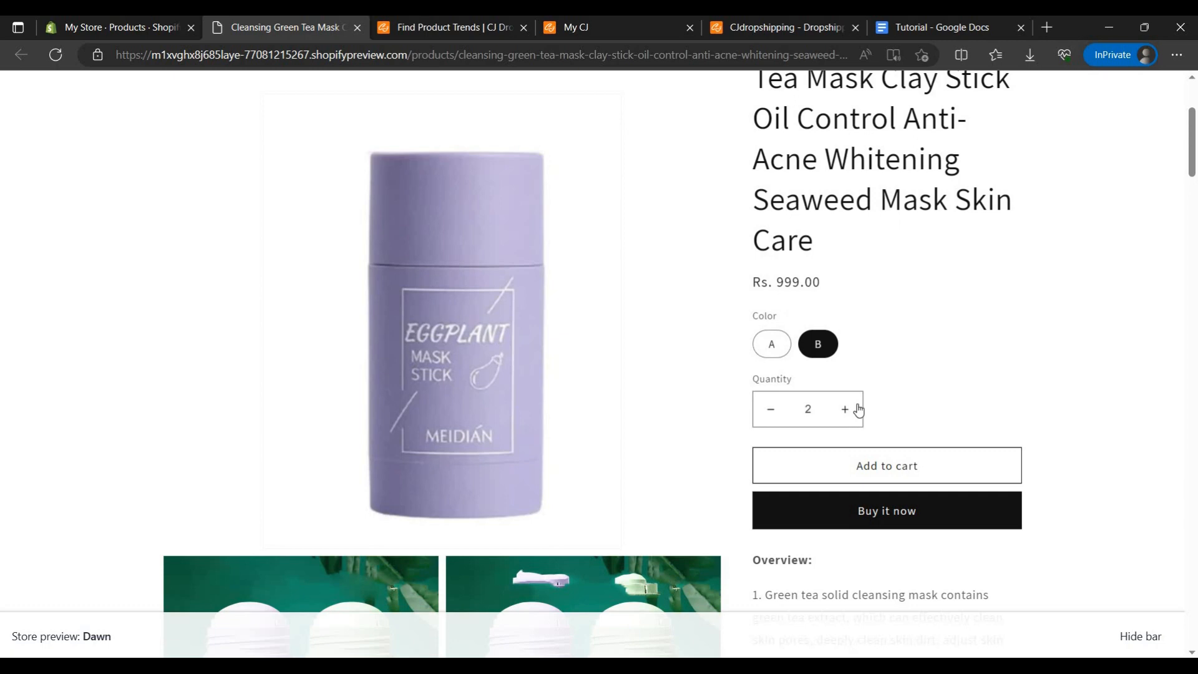
click(859, 409)
click(858, 409)
click(859, 409)
click(858, 408)
scroll(812, 187, up, 3)
click(832, 54)
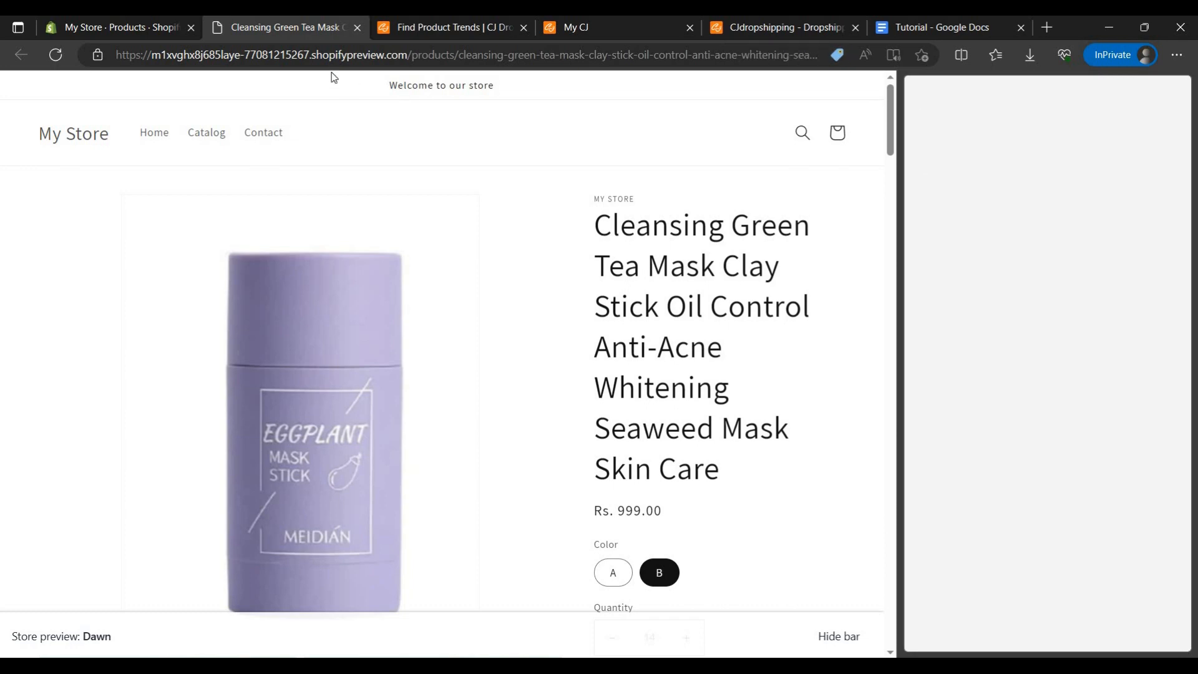
Step: Close the storefront preview and return to the CJdropshipping On Listing page, closing the browser's shopping sidebar
click(358, 28)
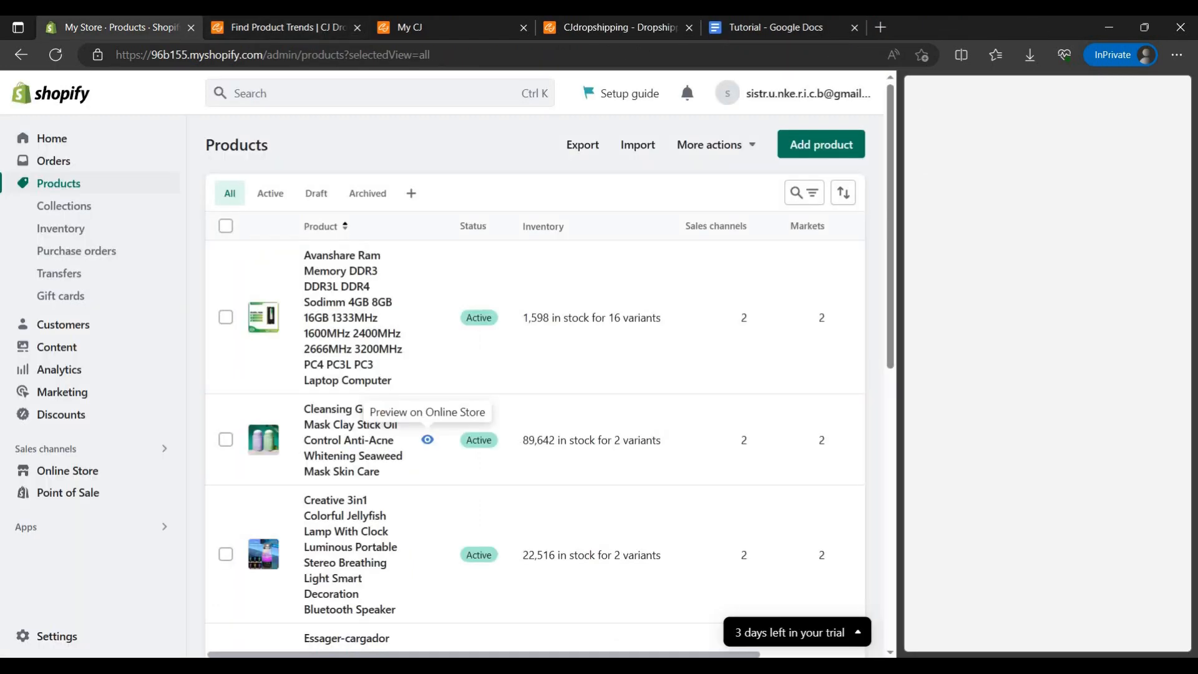
click(489, 25)
click(1083, 142)
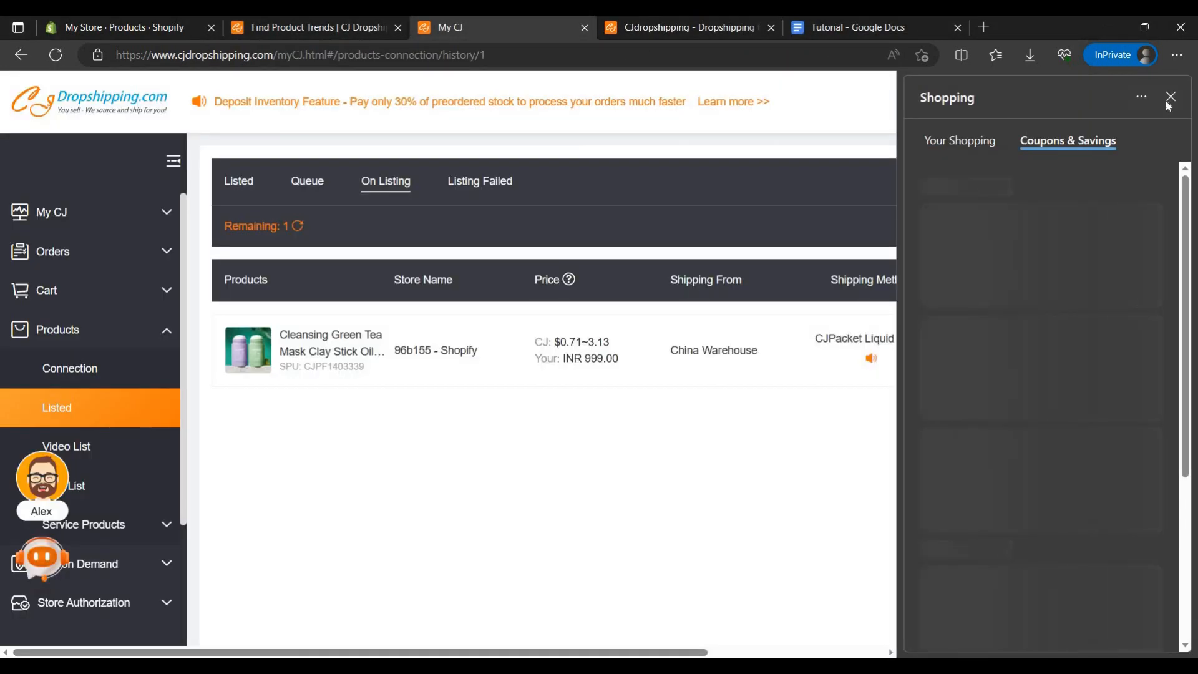
click(1171, 99)
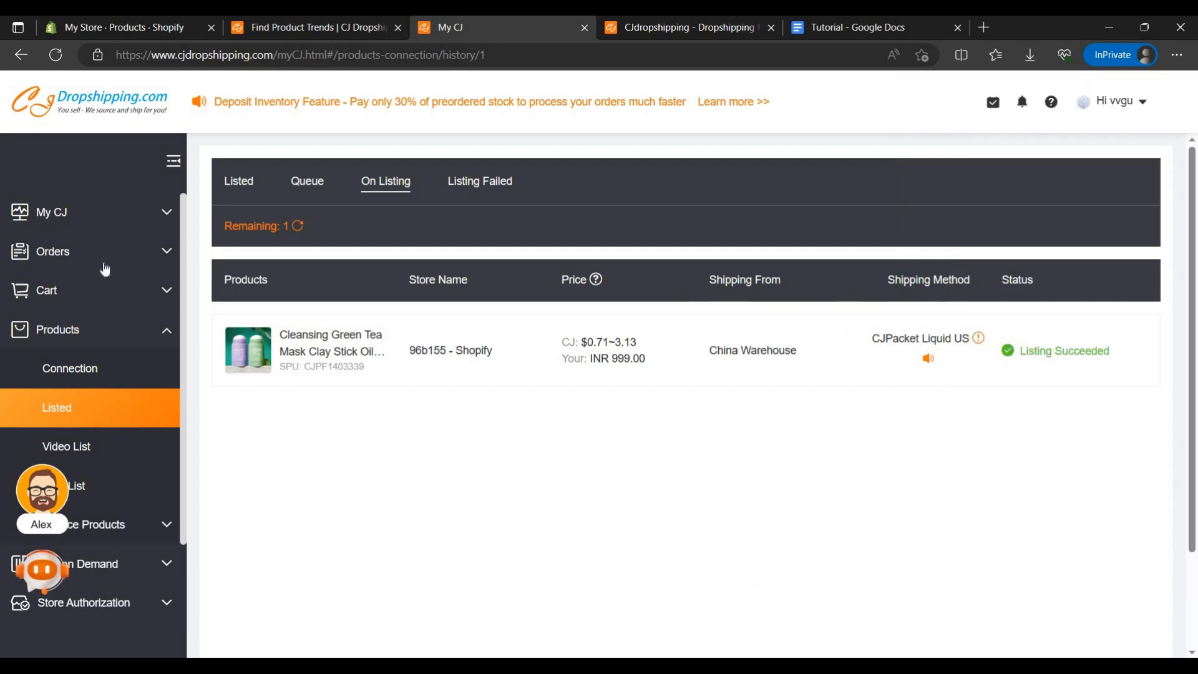
Step: Browse the trending products and open the product page of the Winter Jacket Mens Military Fleece Warm Jackets
click(336, 37)
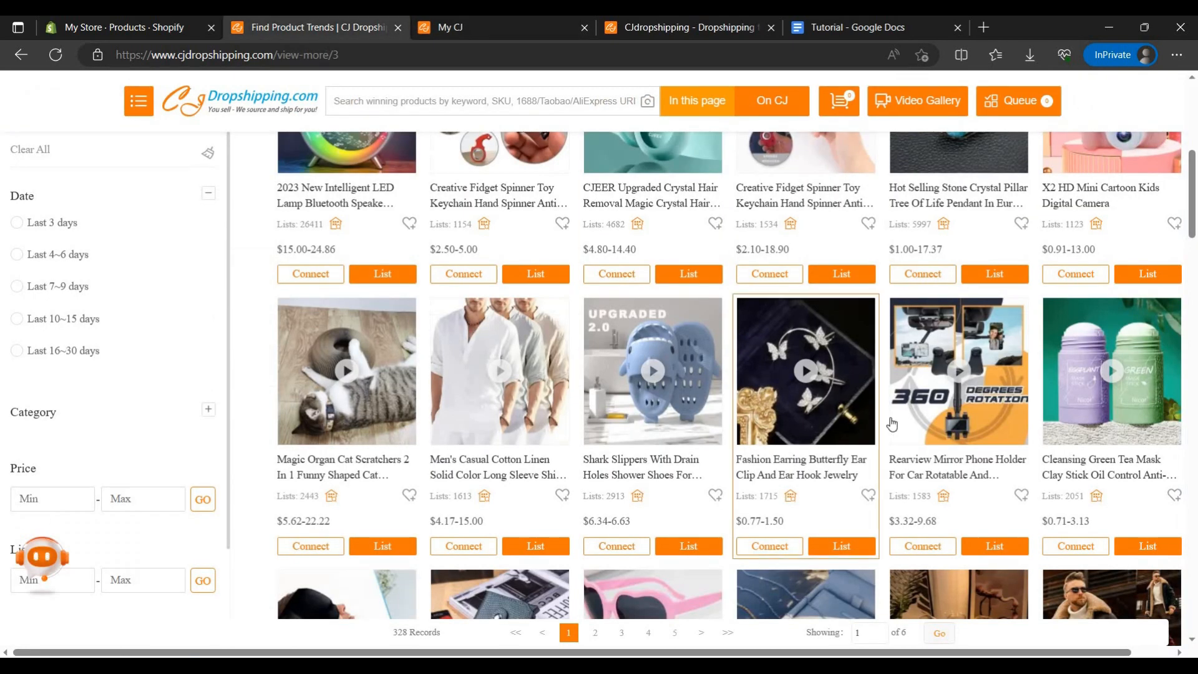
scroll(835, 539, down, 3)
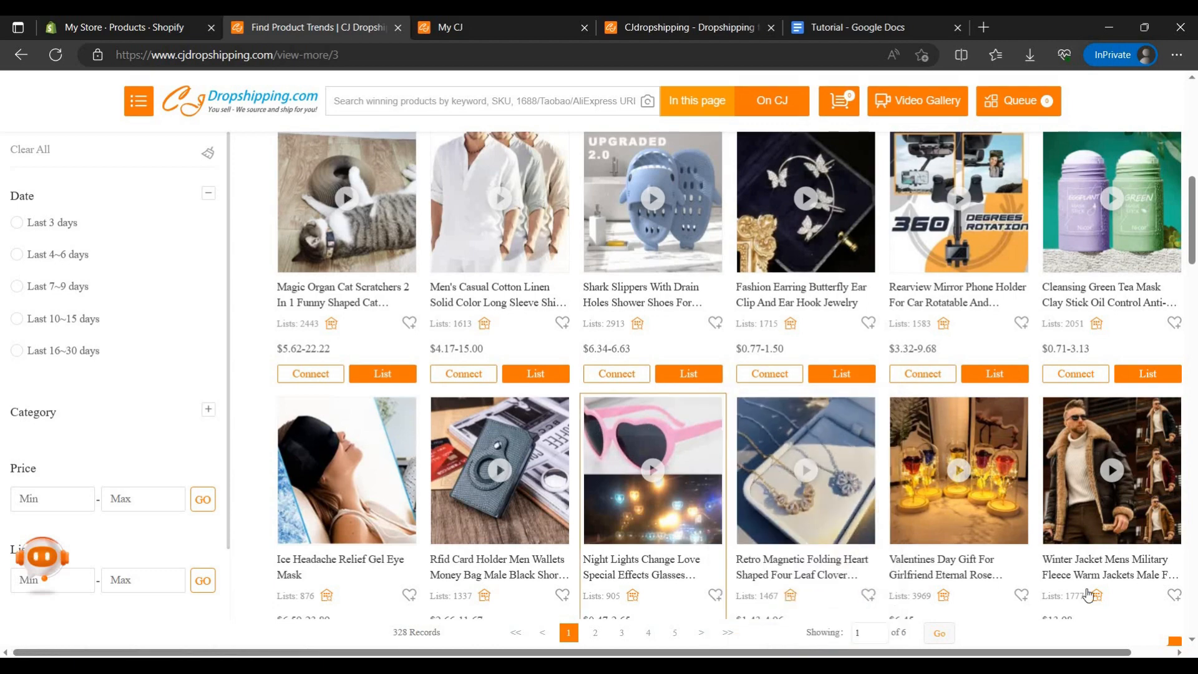
scroll(836, 538, down, 3)
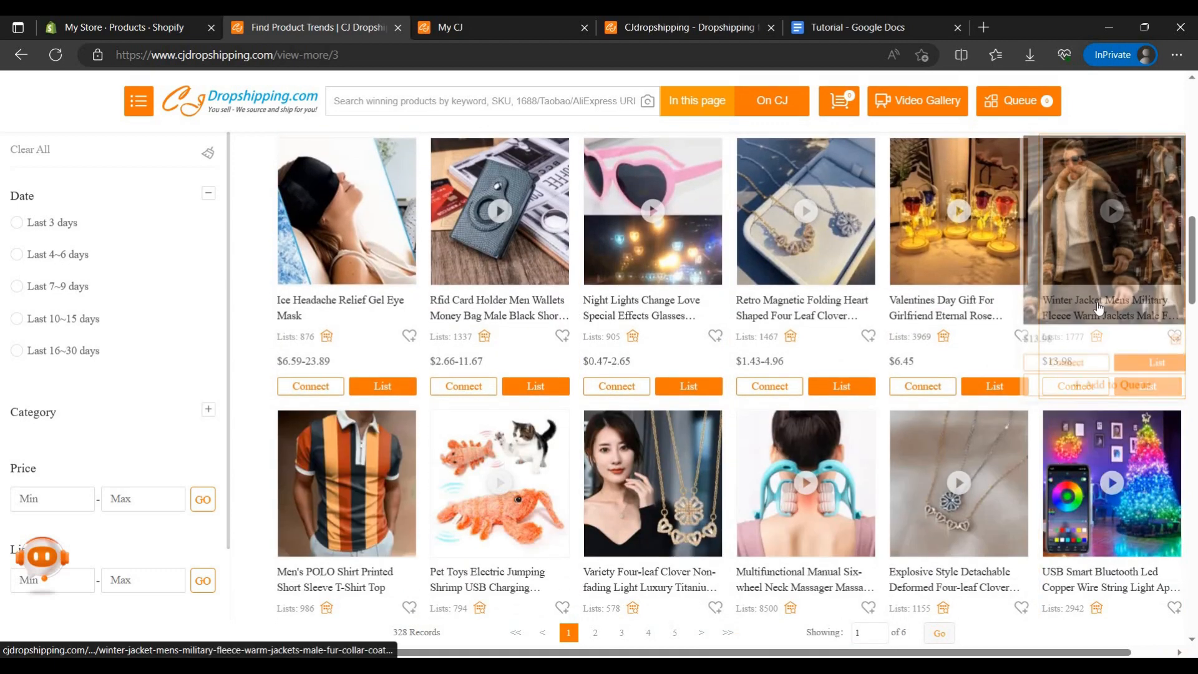
mouse_move(1117, 356)
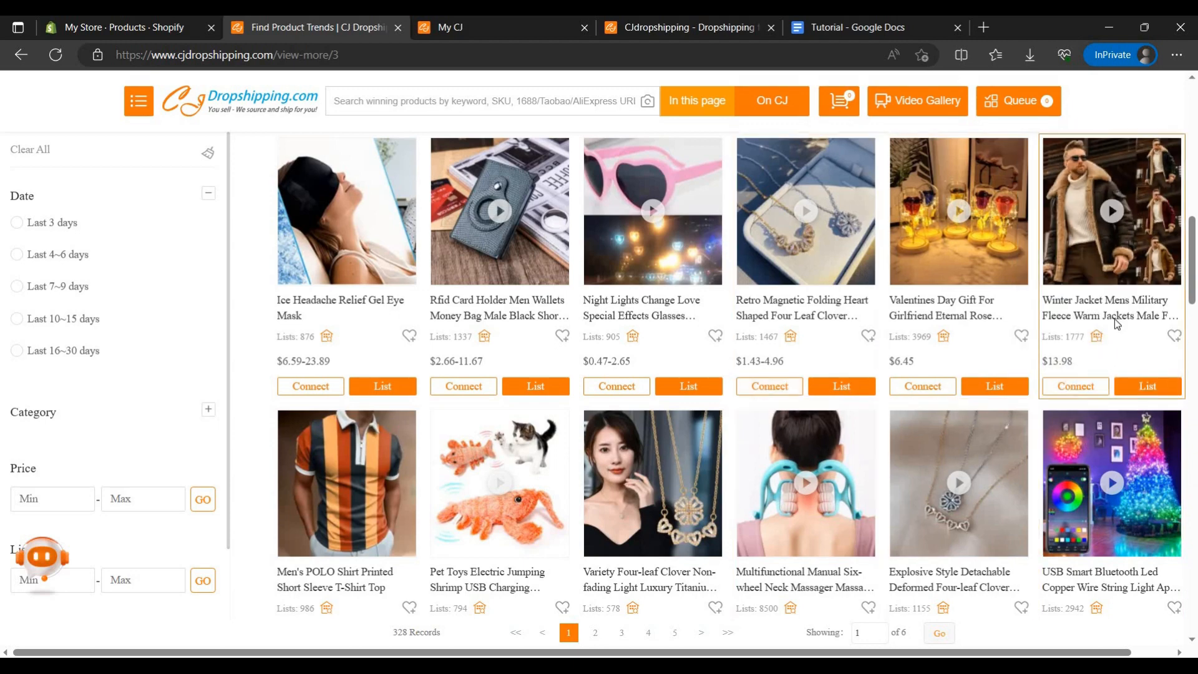
click(1078, 396)
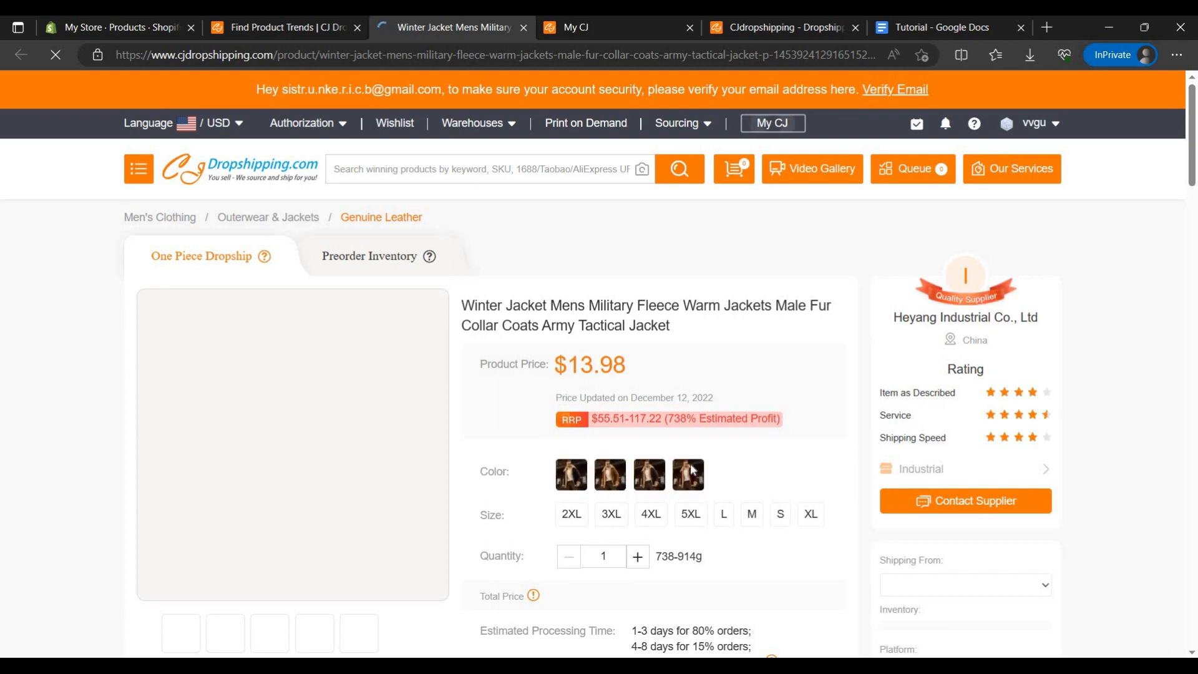
Step: Open the jacket's listing form and set its collection to Home page and vendor to My Store
scroll(666, 462, down, 5)
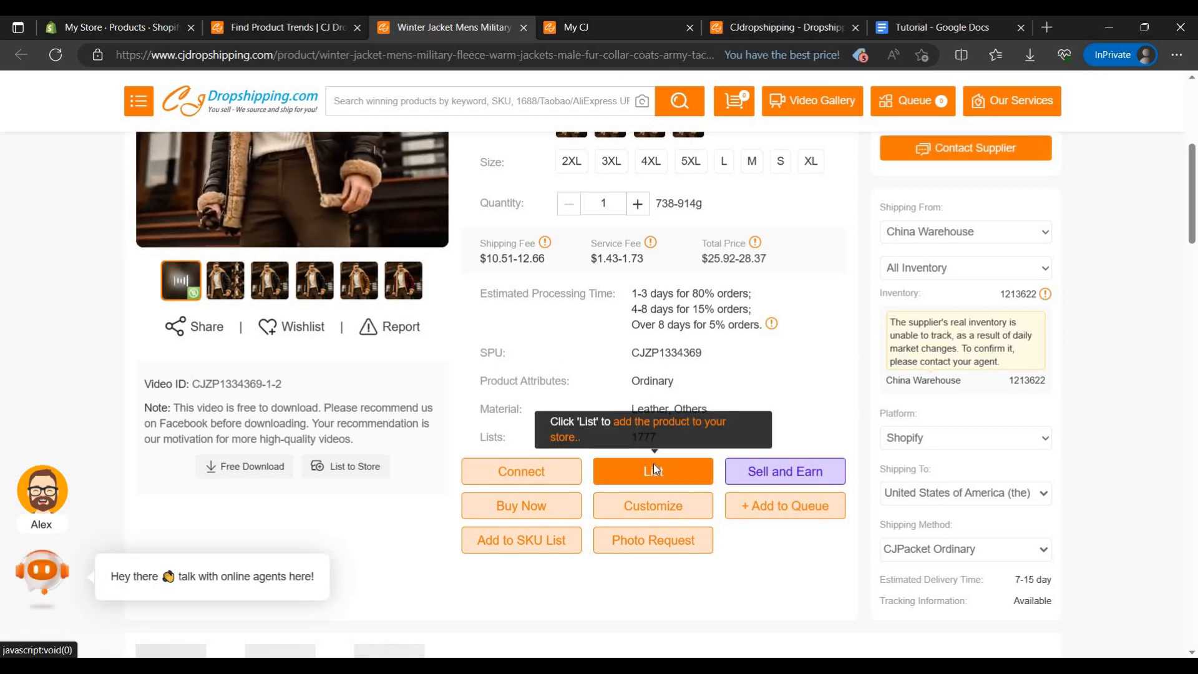
click(653, 468)
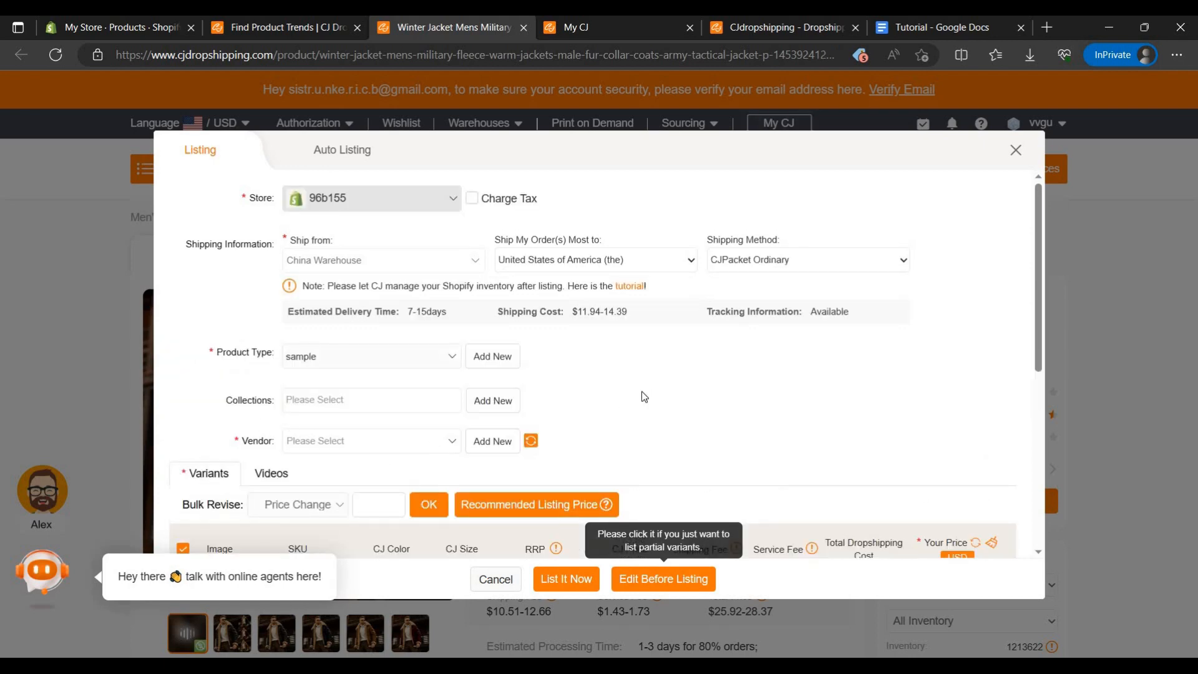
scroll(168, 449, down, 2)
scroll(168, 450, down, 1)
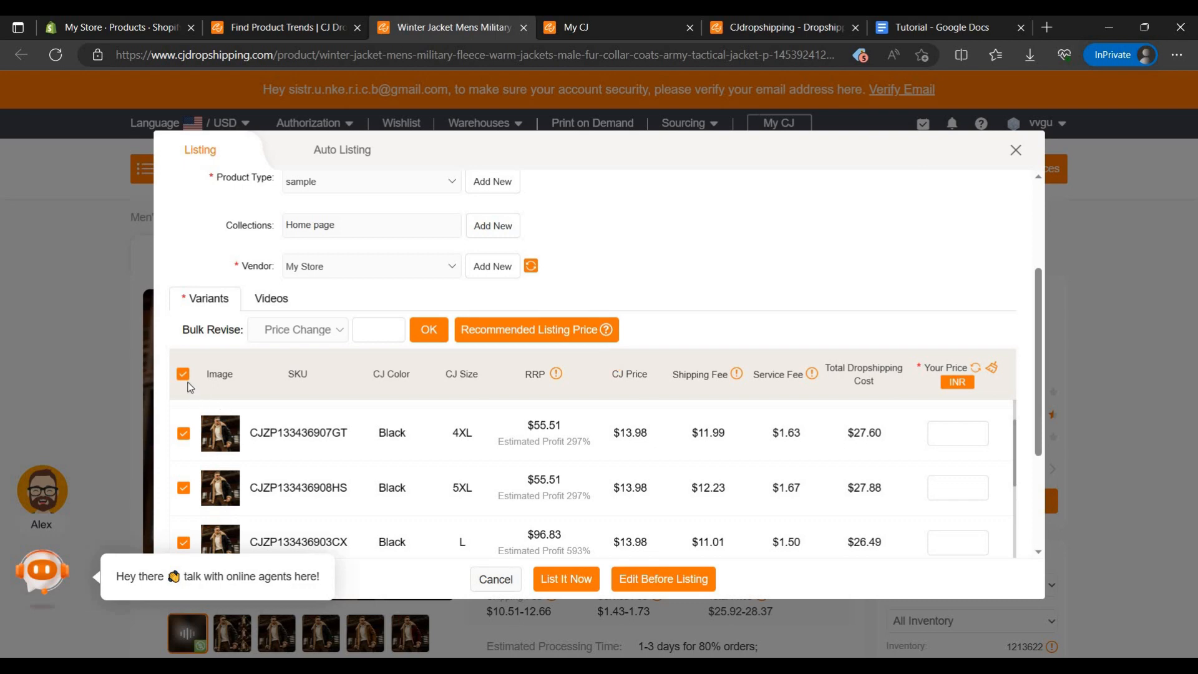
Step: Deselect all variants and select only black ones, including sizes S, M, L and XL
click(183, 376)
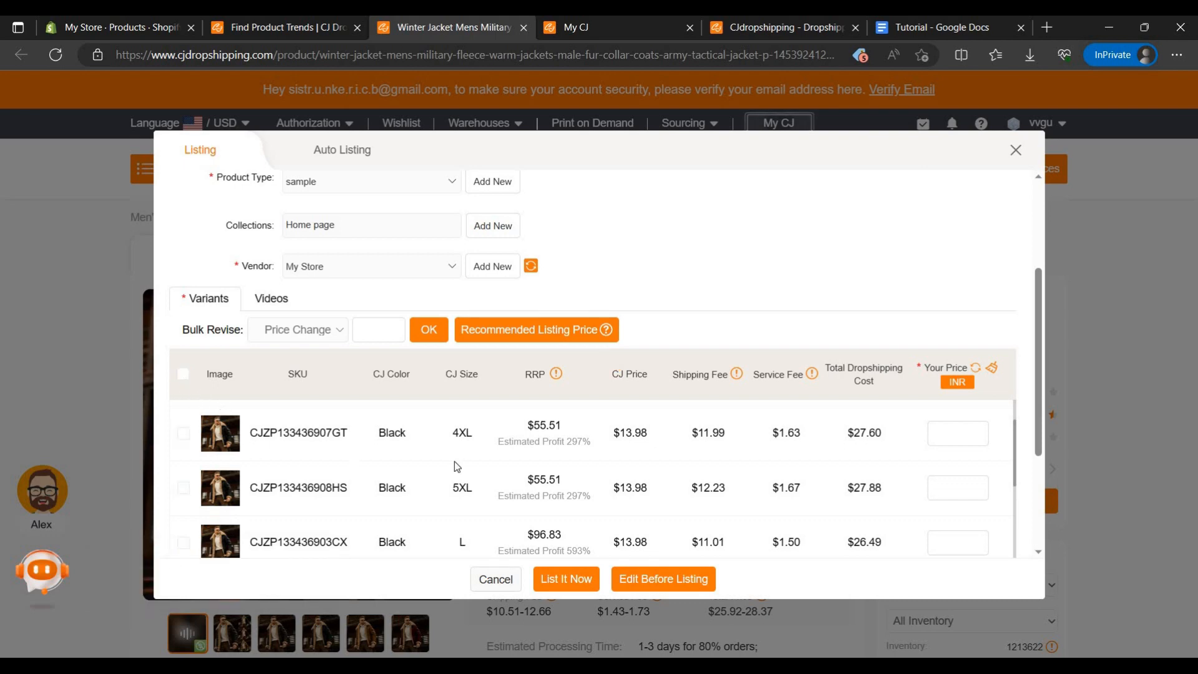
scroll(454, 462, down, 8)
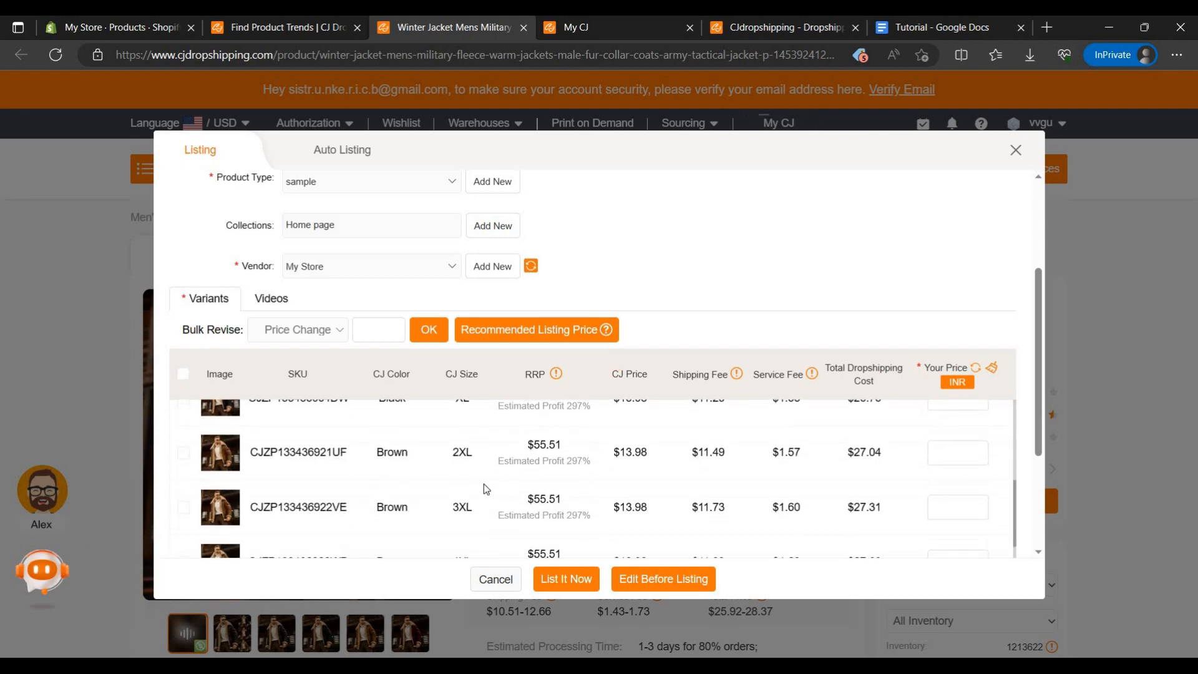
scroll(485, 483, up, 8)
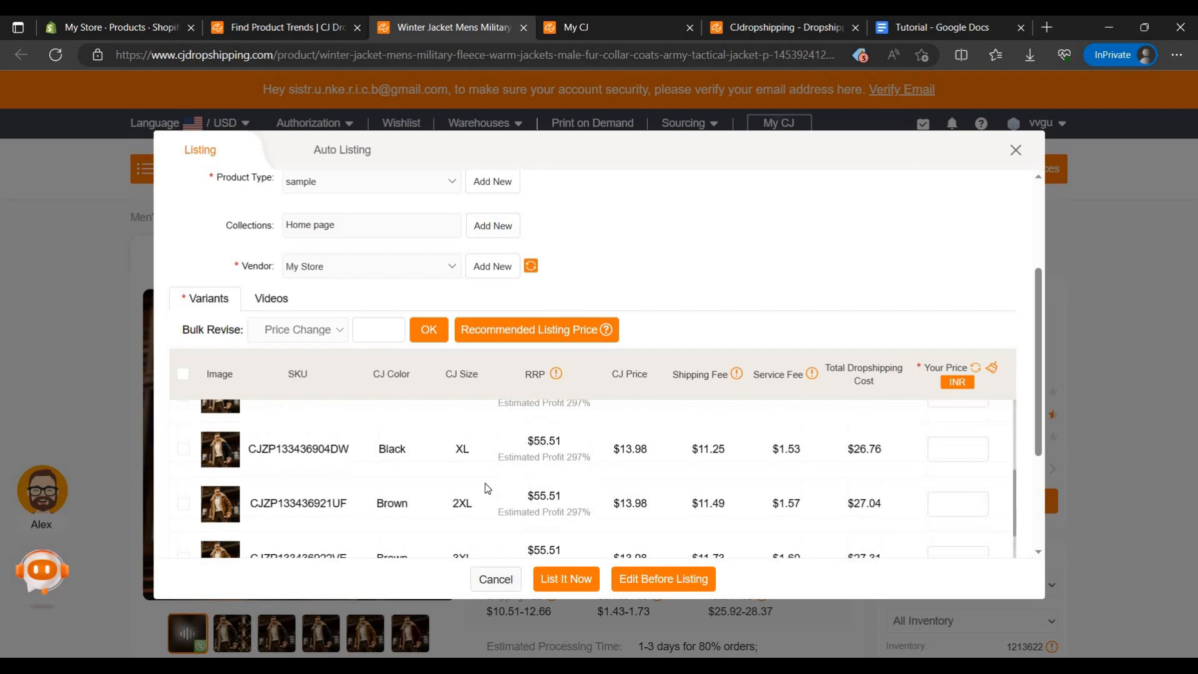
click(184, 498)
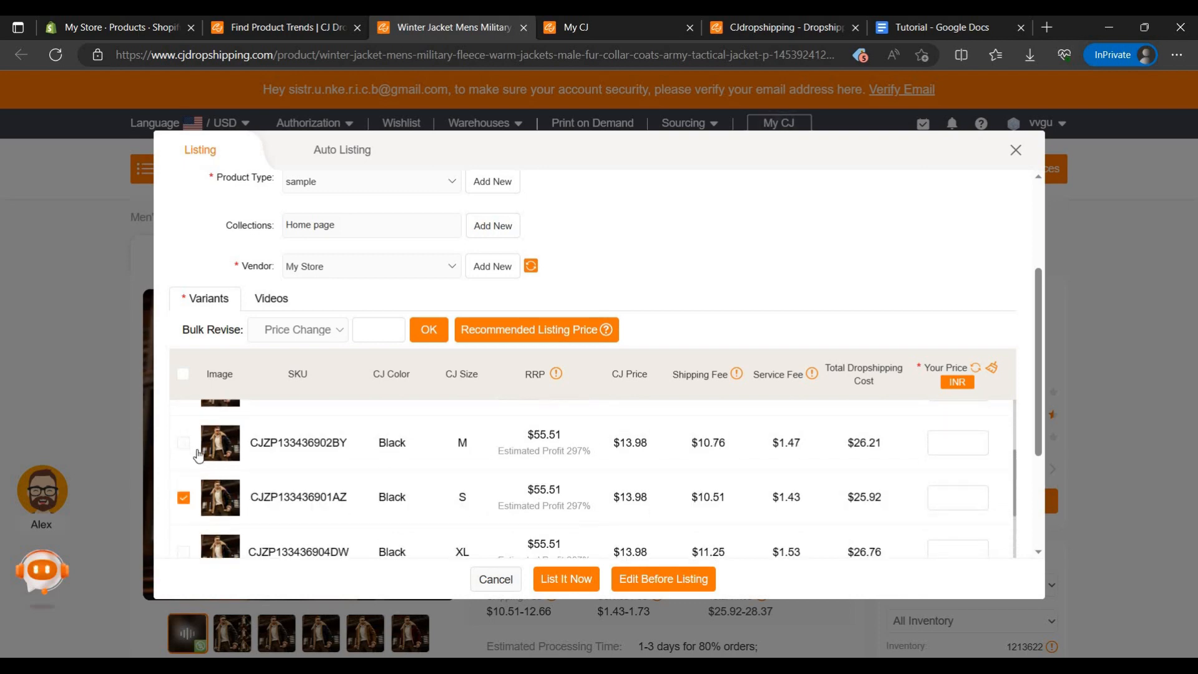
click(183, 442)
scroll(179, 459, up, 1)
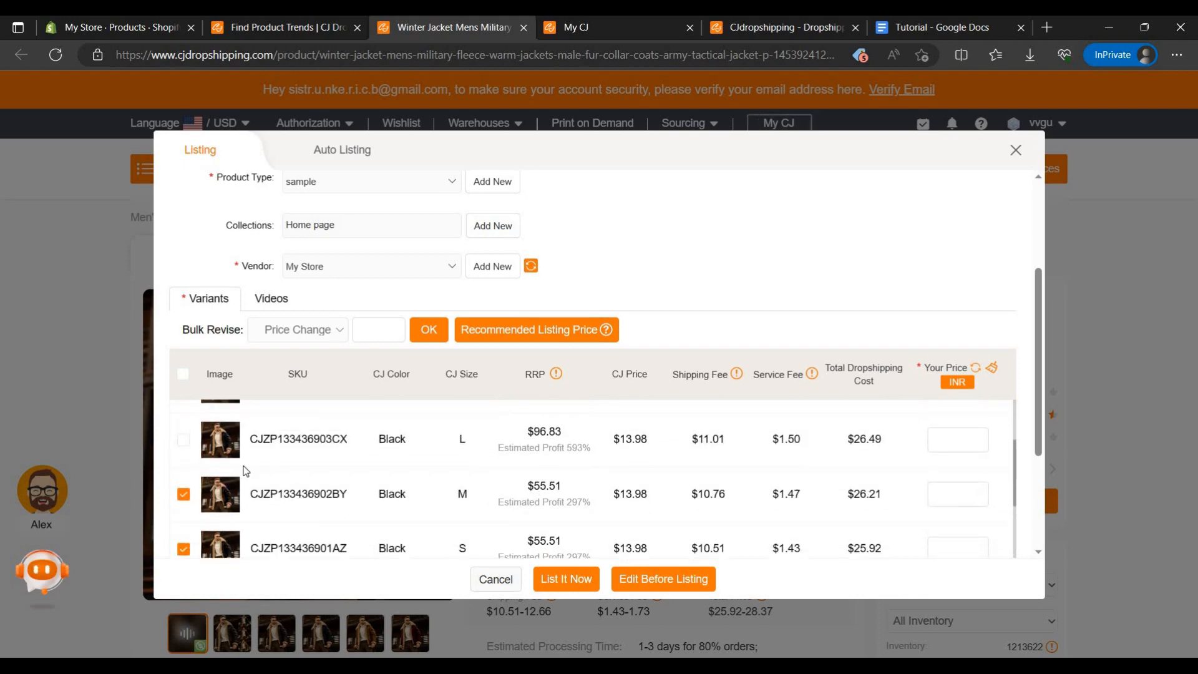
click(183, 439)
scroll(241, 477, up, 2)
scroll(402, 465, down, 5)
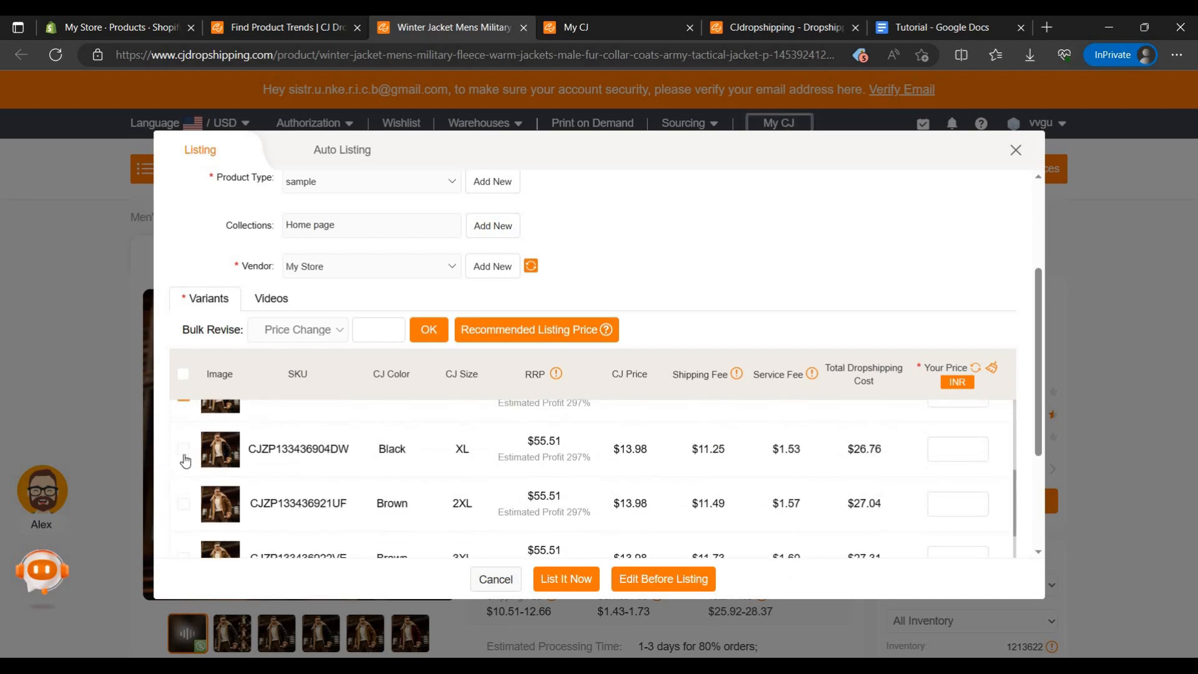
click(502, 453)
scroll(562, 419, down, 1)
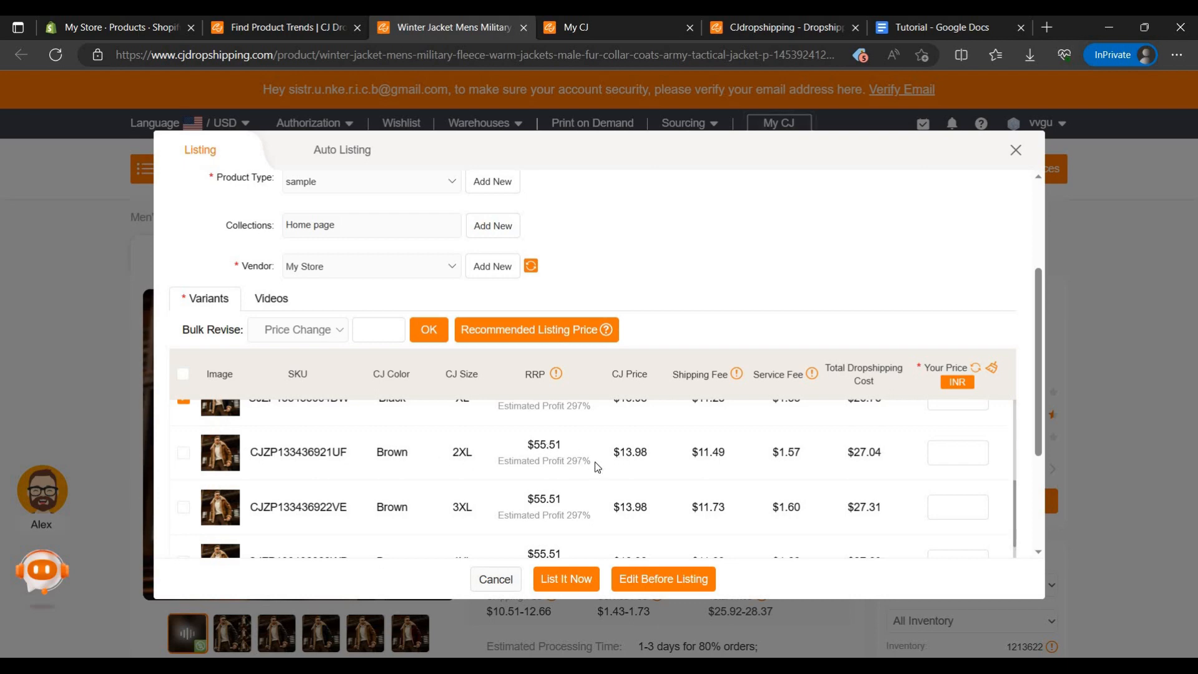
Step: Select all variants, apply the recommended listing price, and compare the prices with the total dropshipping cost
scroll(594, 462, down, 1)
scroll(624, 467, up, 1)
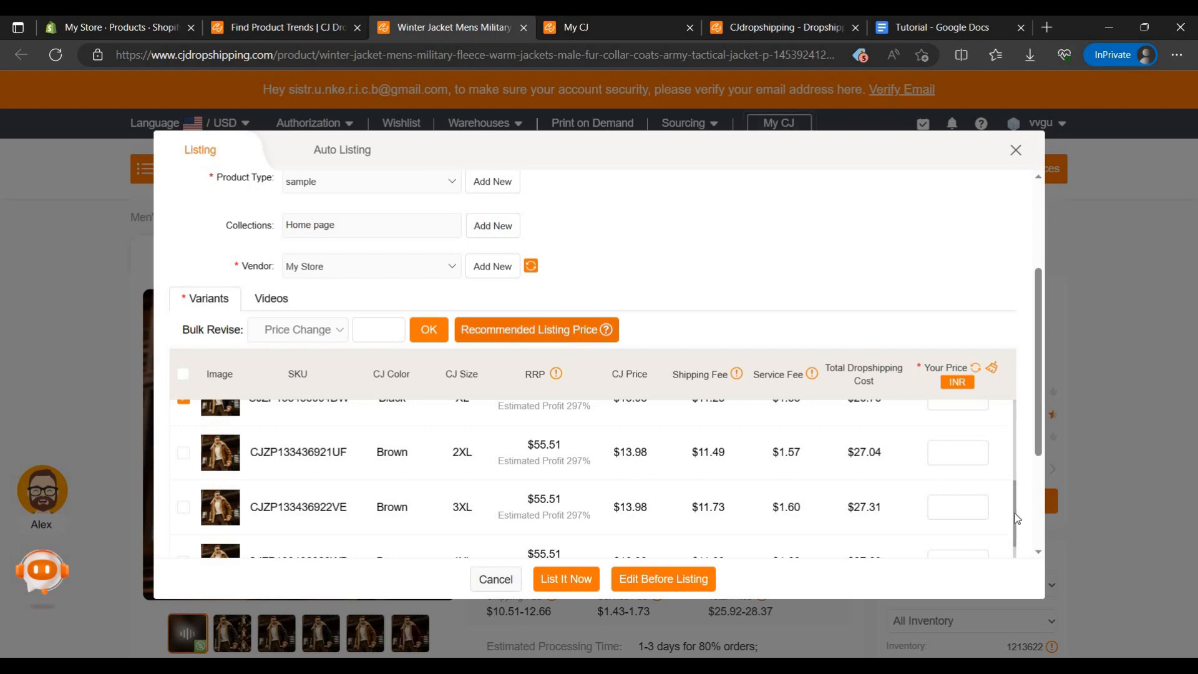
scroll(946, 452, up, 5)
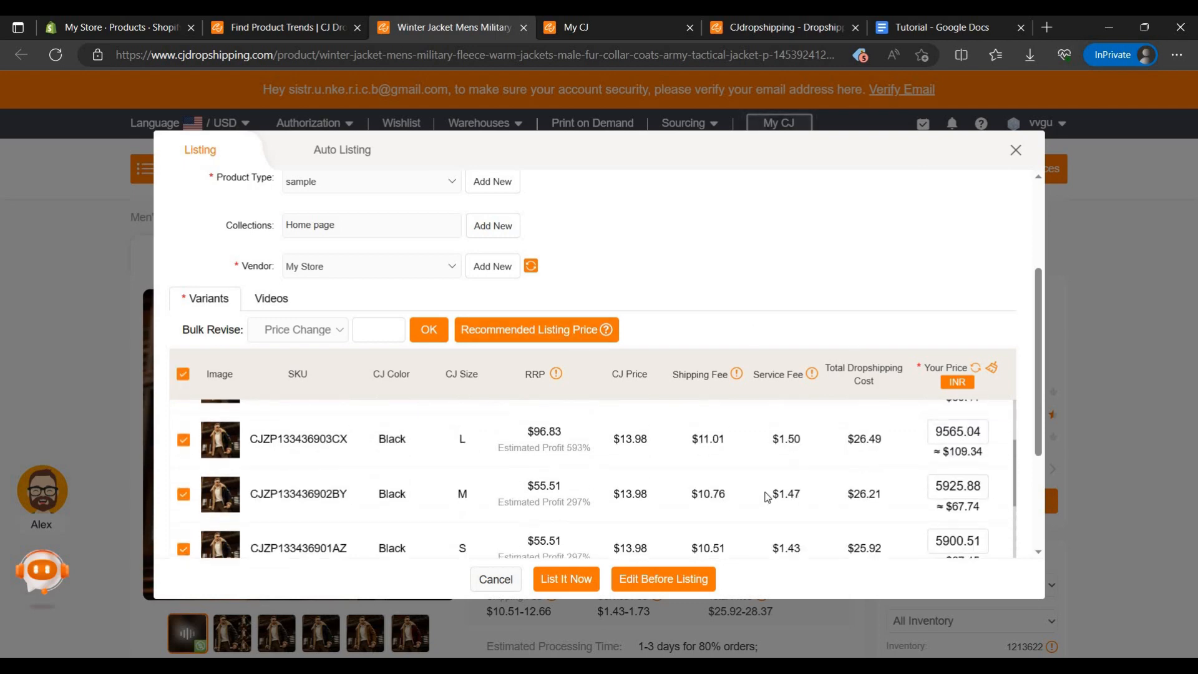
scroll(944, 519, up, 3)
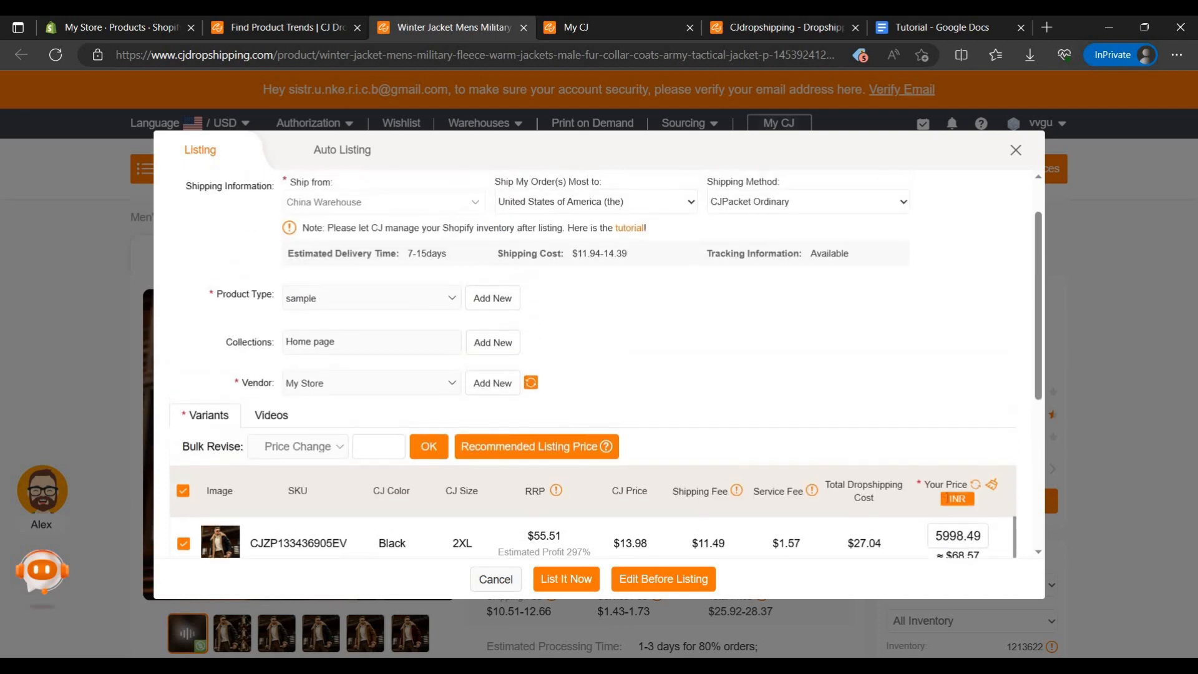
scroll(971, 484, down, 2)
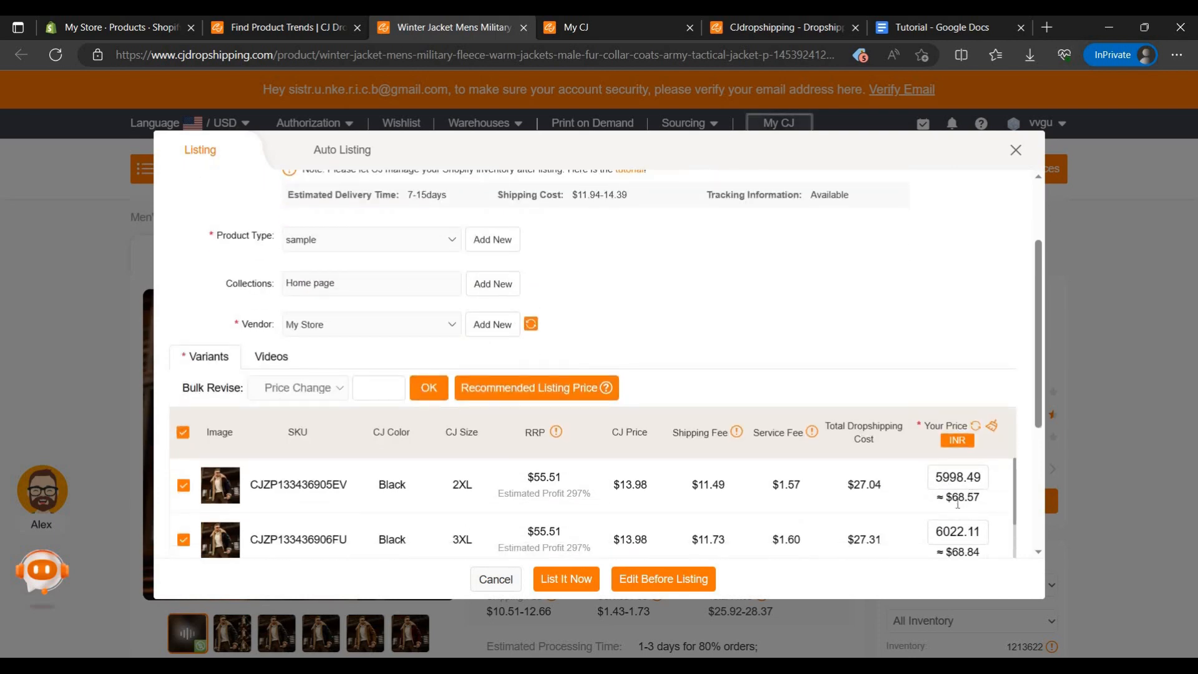
drag(959, 505, 953, 505)
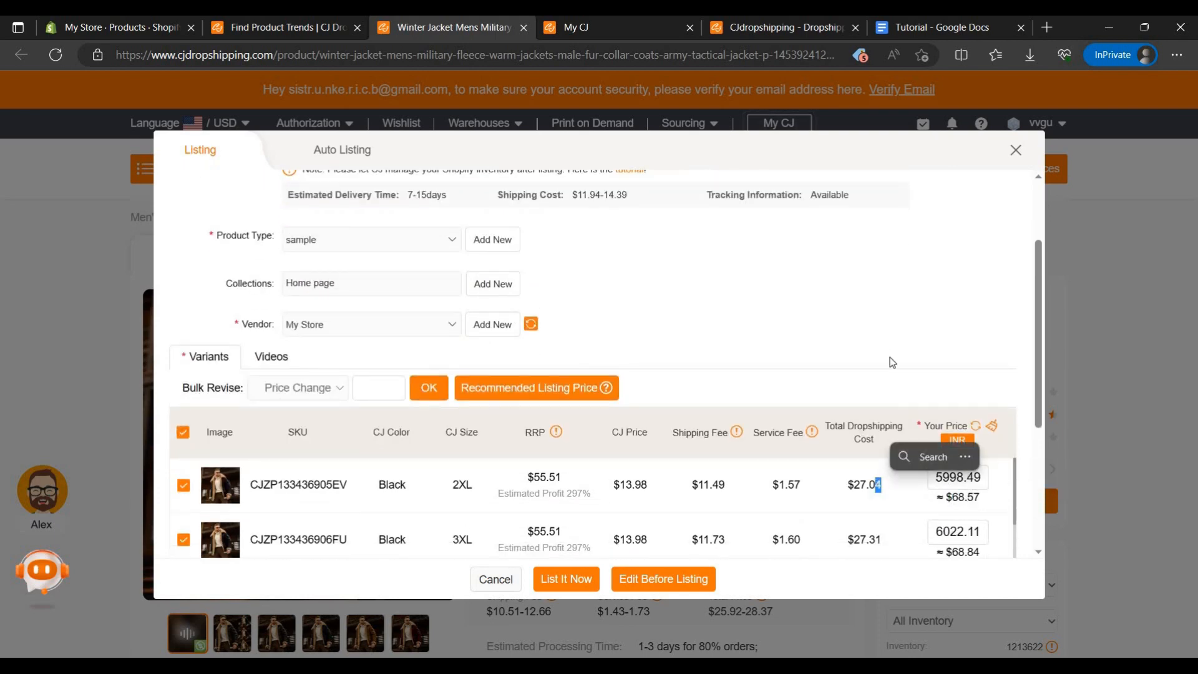
click(947, 440)
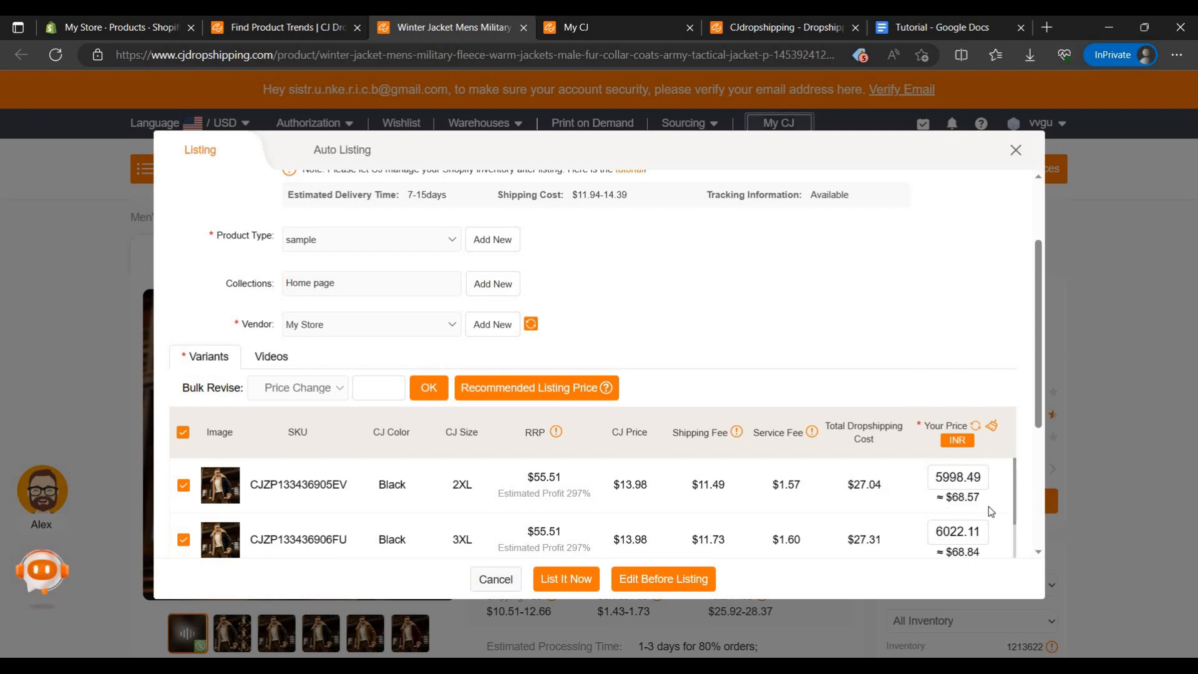
Step: Set the price of the black 2XL variant to INR 3999
click(948, 476)
key(BackSpace)
key(BackSpace)
text(3)
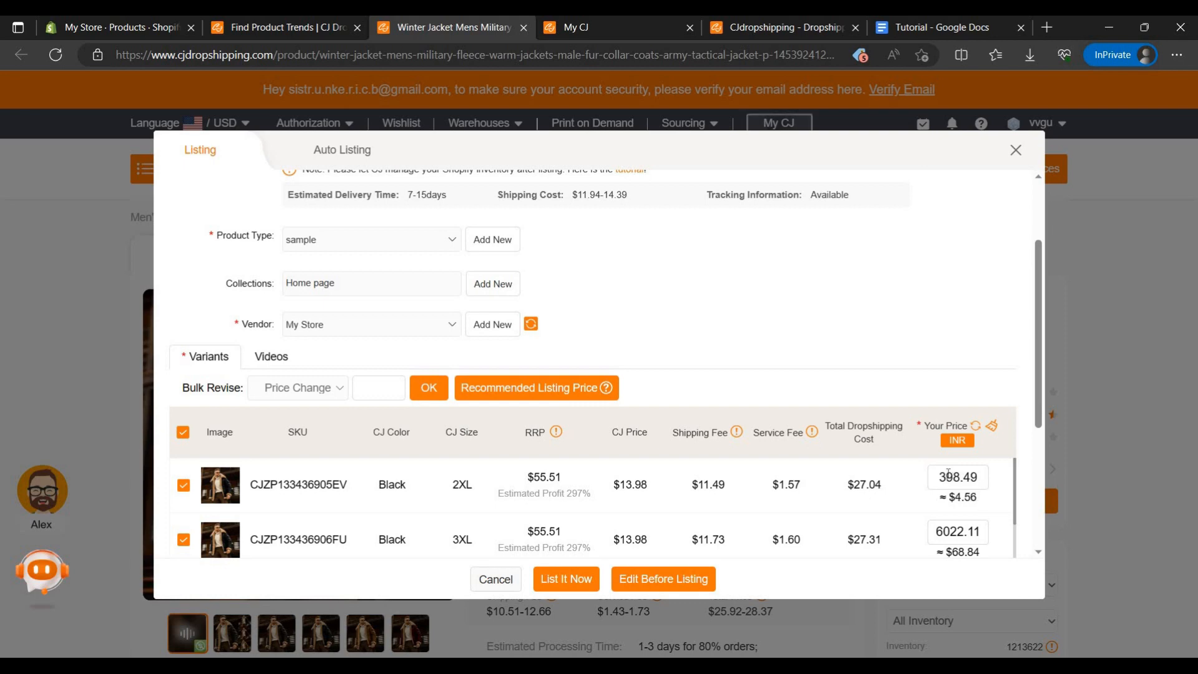
text(0)
key(BackSpace)
text(9)
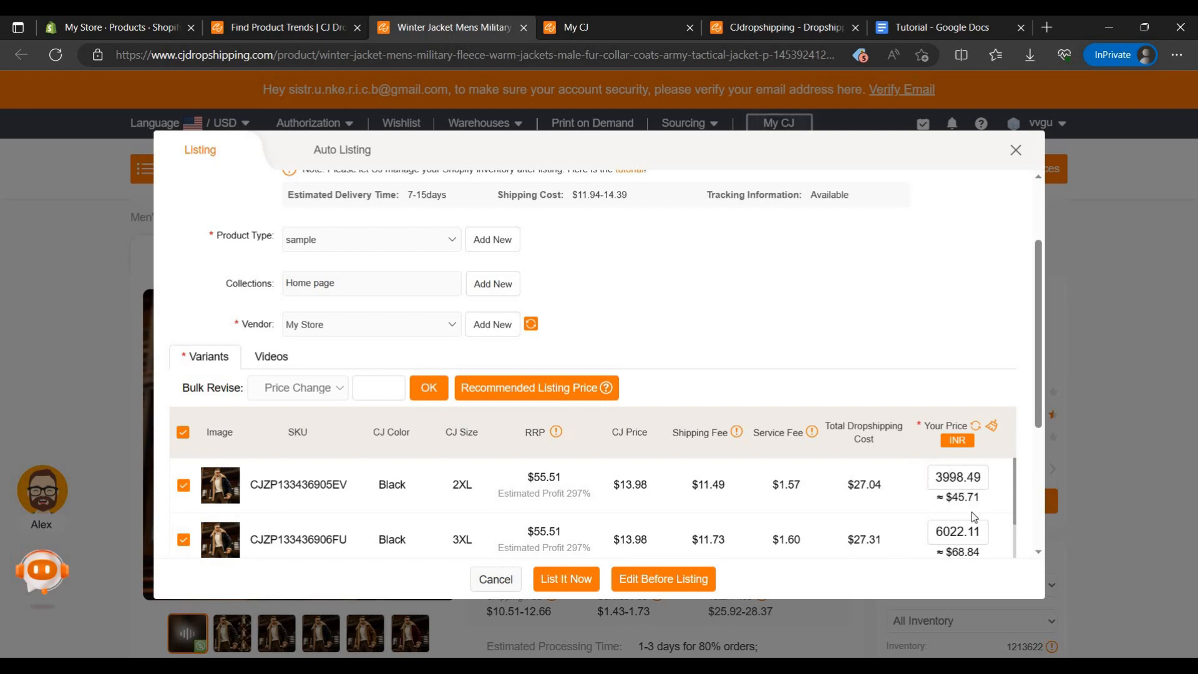
scroll(974, 517, down, 1)
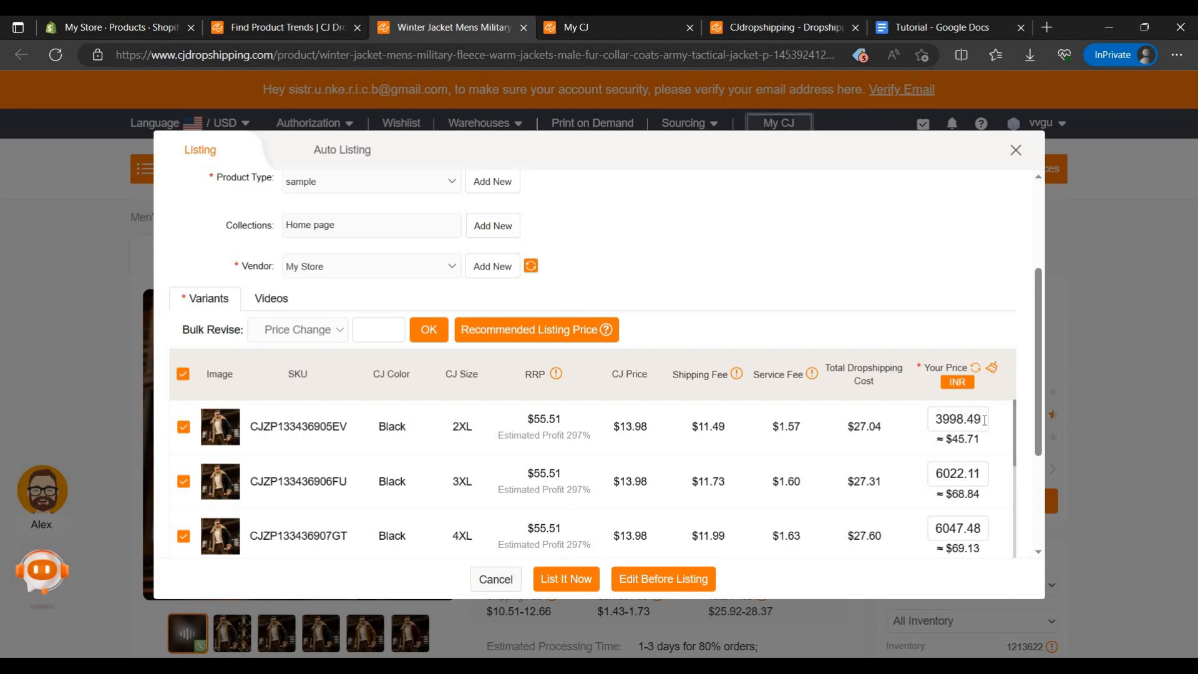
key(BackSpace)
key(BackSpace)
key(BackSpace)
key(BackSpace)
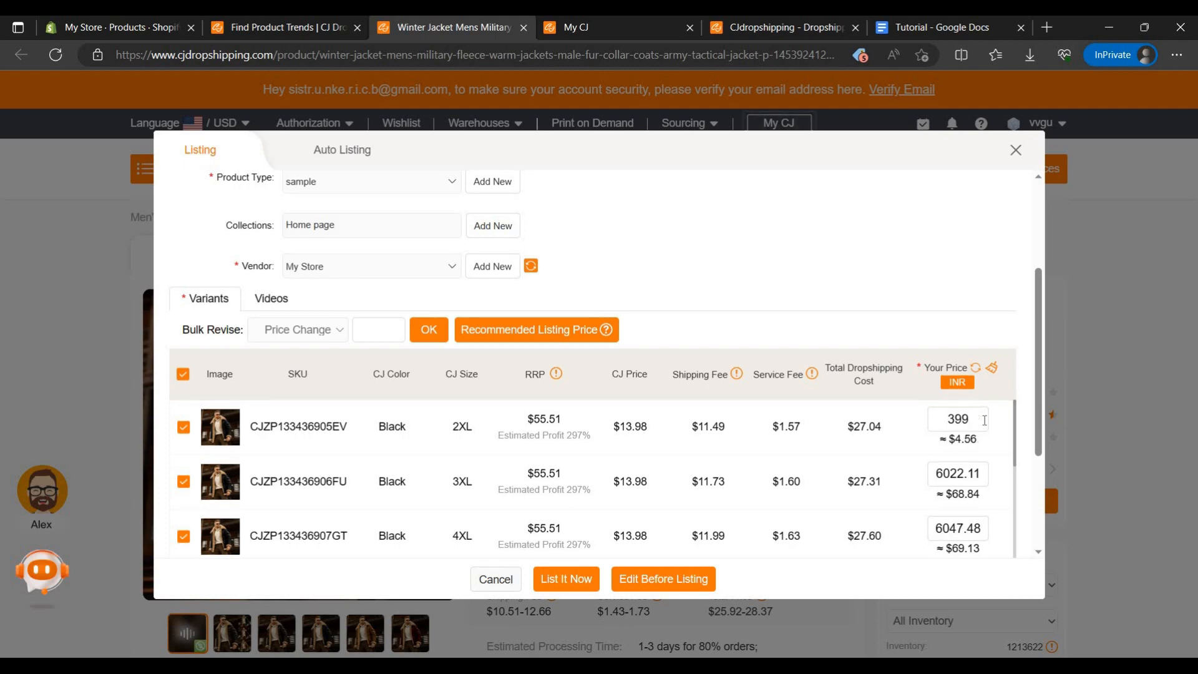
text(9)
Step: List the jacket in the store immediately and open its On Listing status, dismissing the assistant greeting
click(567, 580)
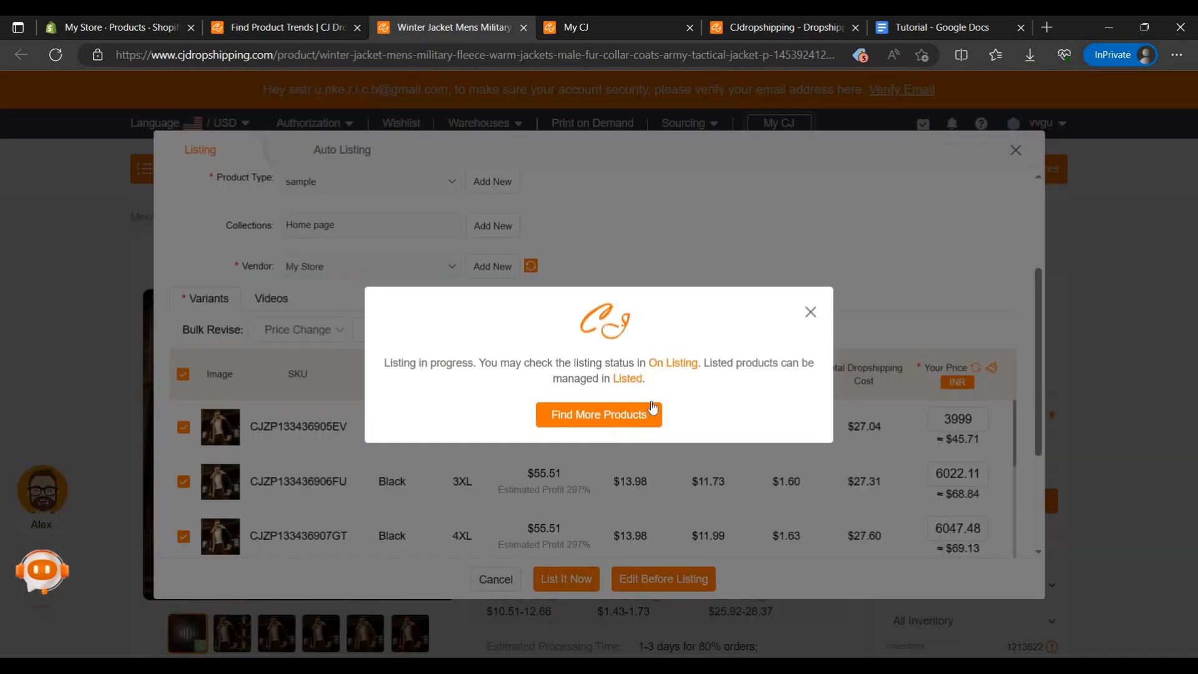
click(676, 370)
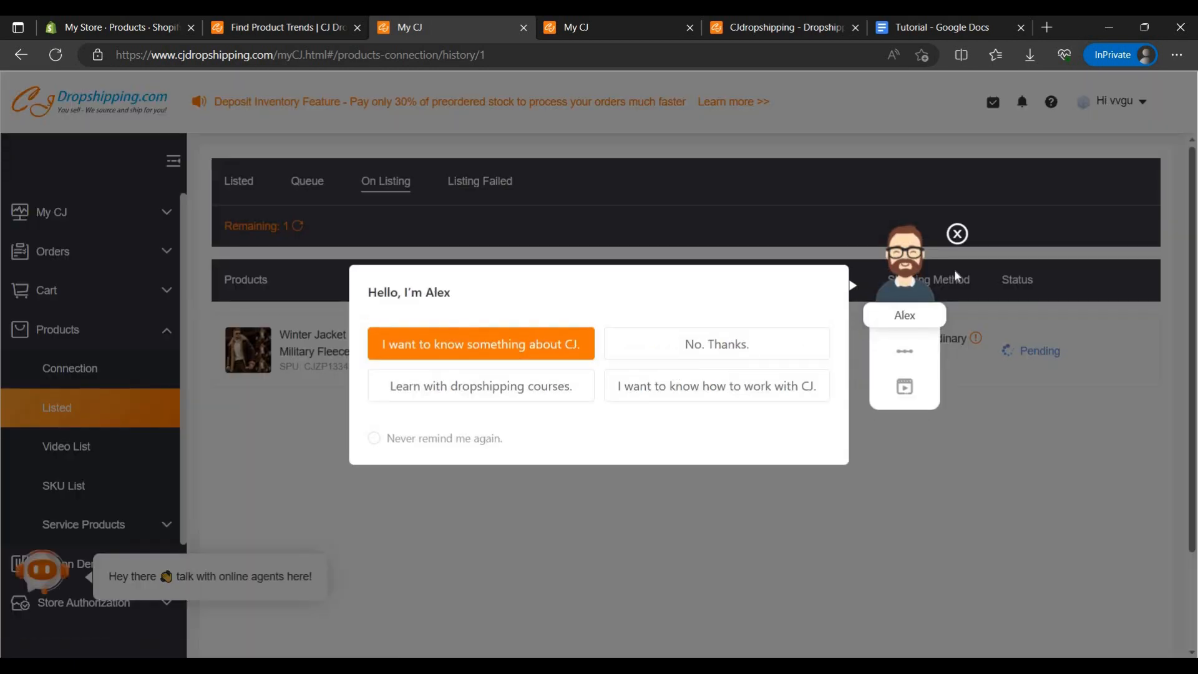
click(959, 234)
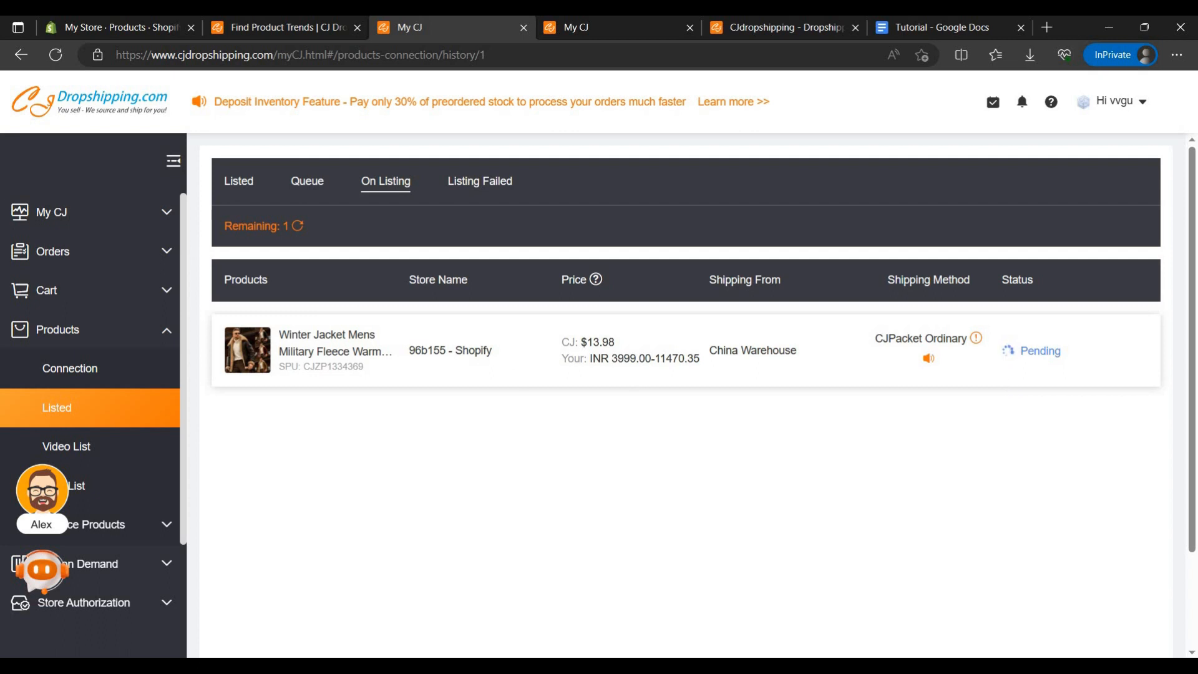
Step: Reload the On Listing page to recheck the jacket's listing status, dismissing the assistant greeting
click(55, 55)
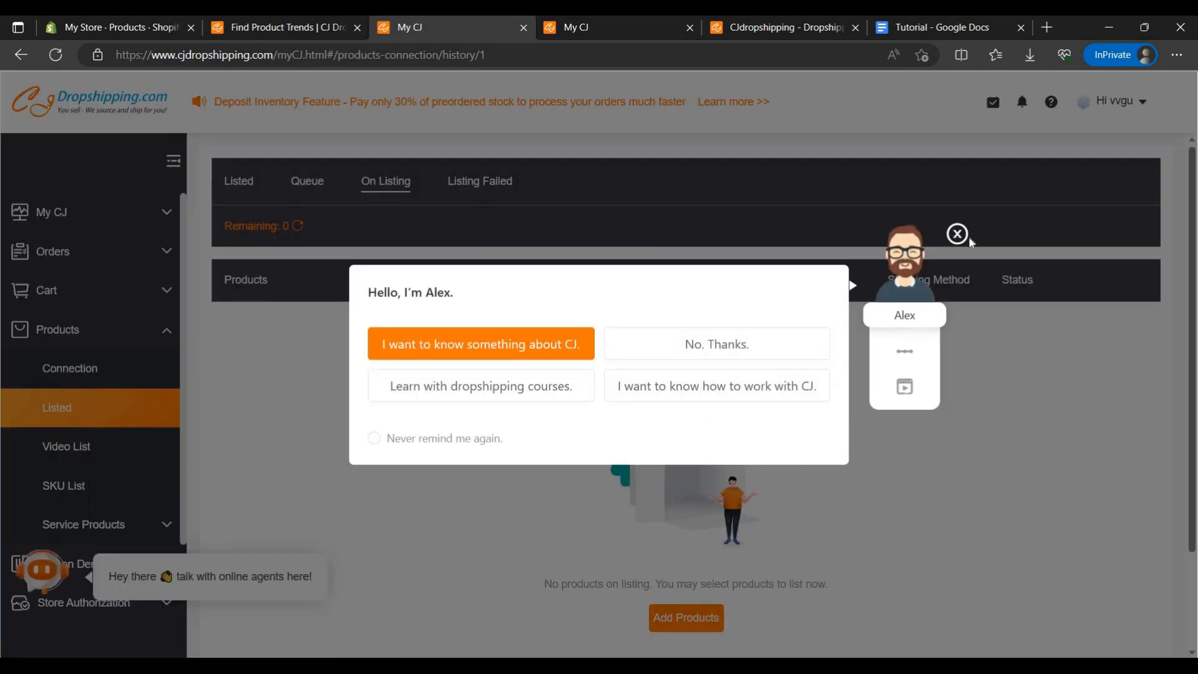
click(959, 235)
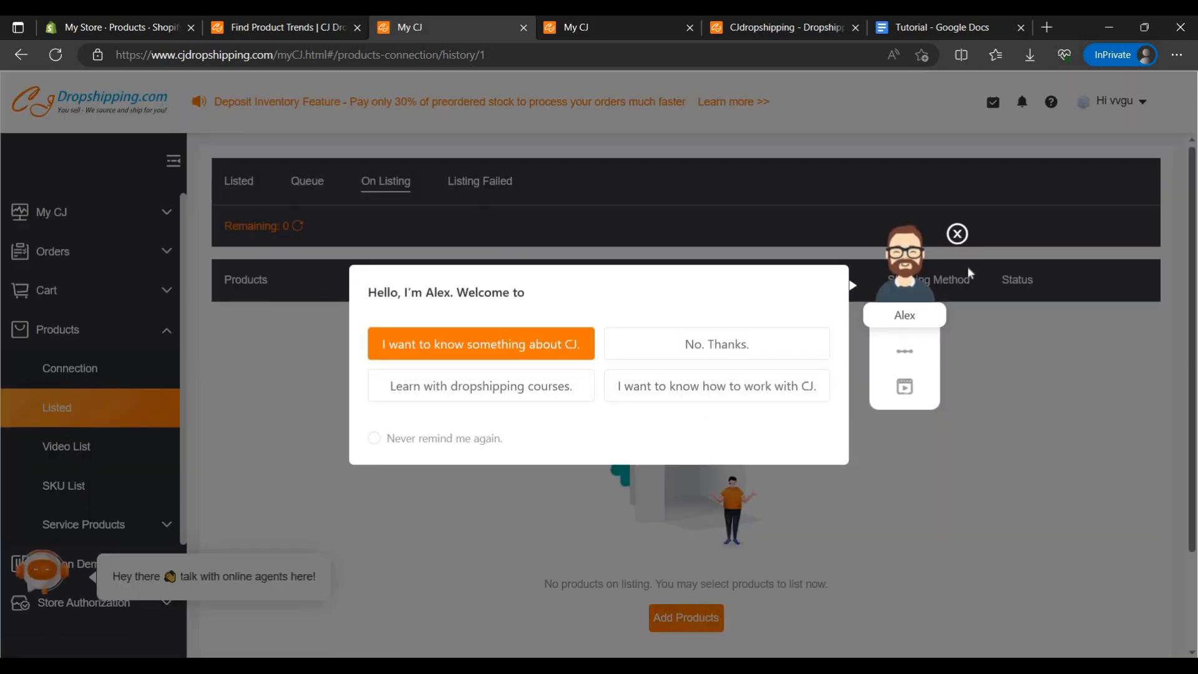
scroll(249, 401, down, 1)
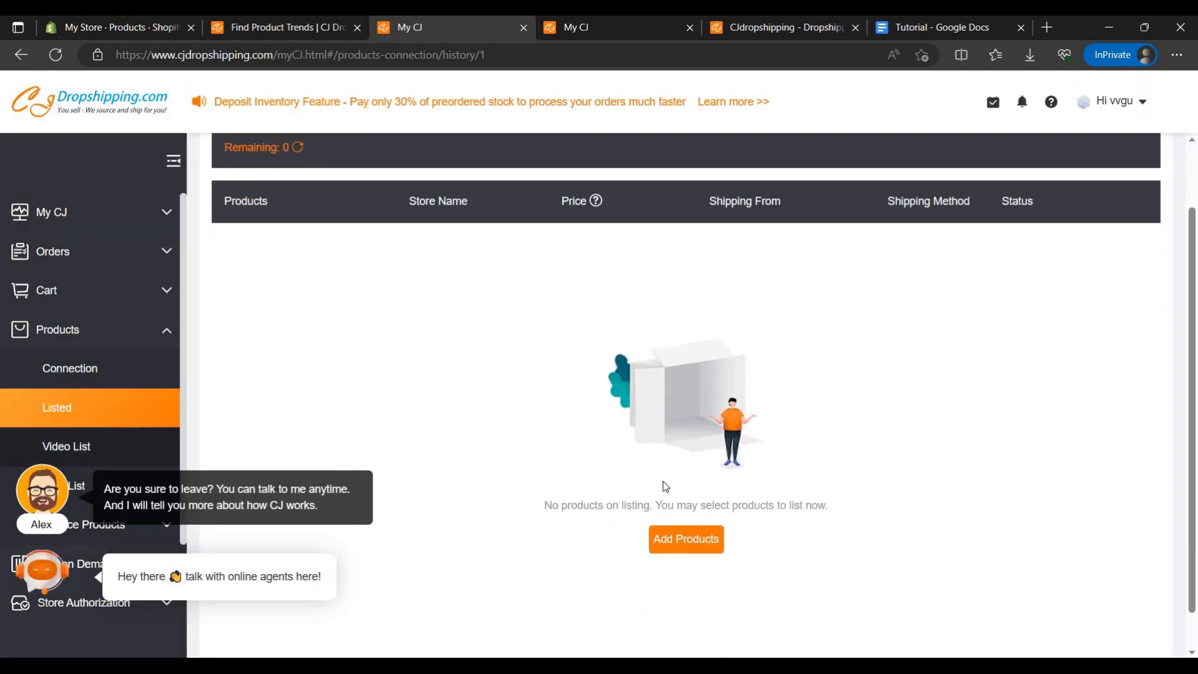
Step: Check the listed products in the SKU List and switch to the products list in the Shopify admin
click(98, 492)
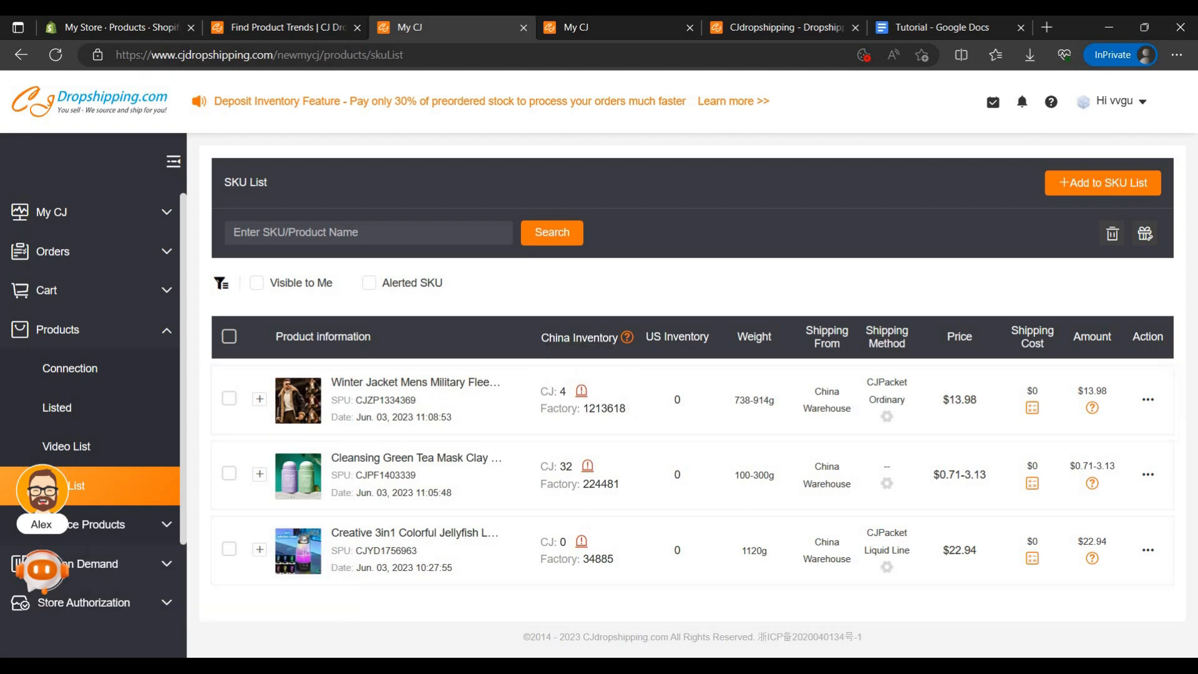
click(112, 27)
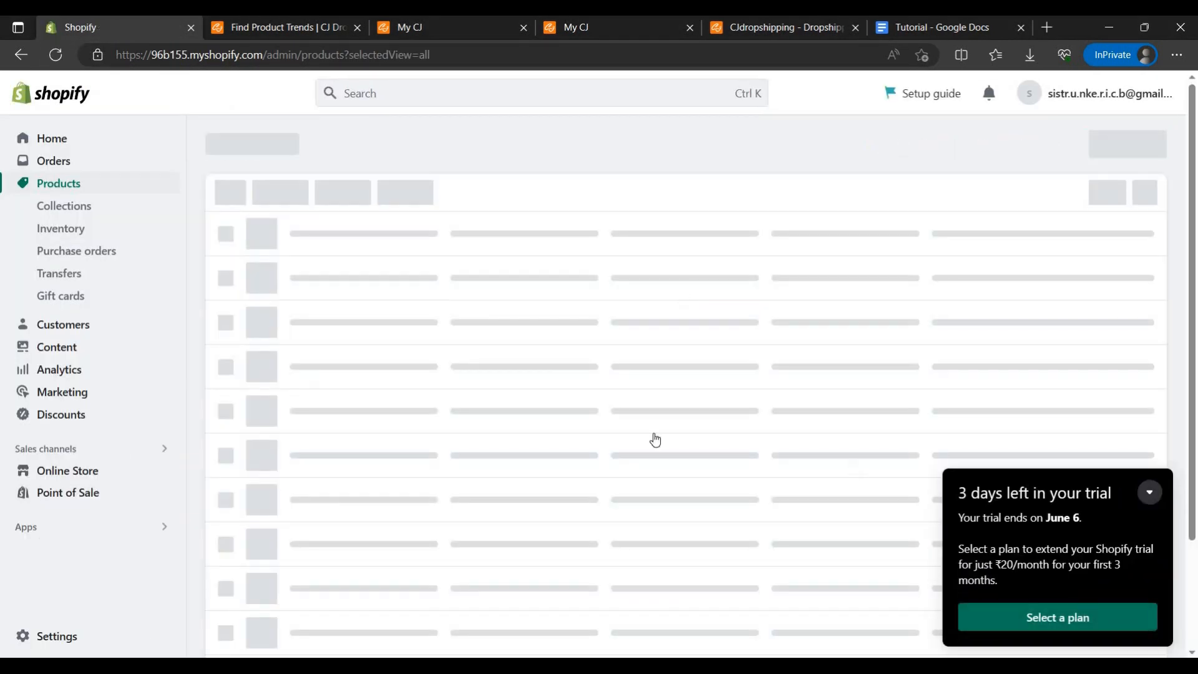
Step: Preview the winter jacket on the online store and check its price, colour, size and purchase options
scroll(300, 368, down, 5)
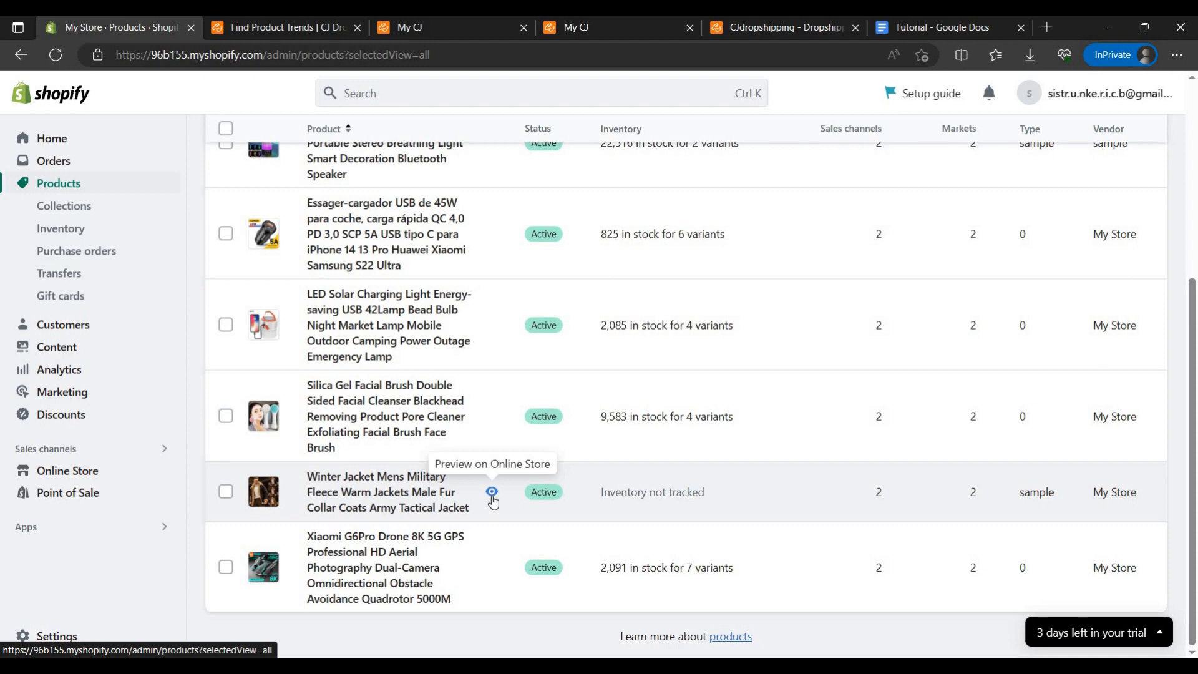
click(492, 495)
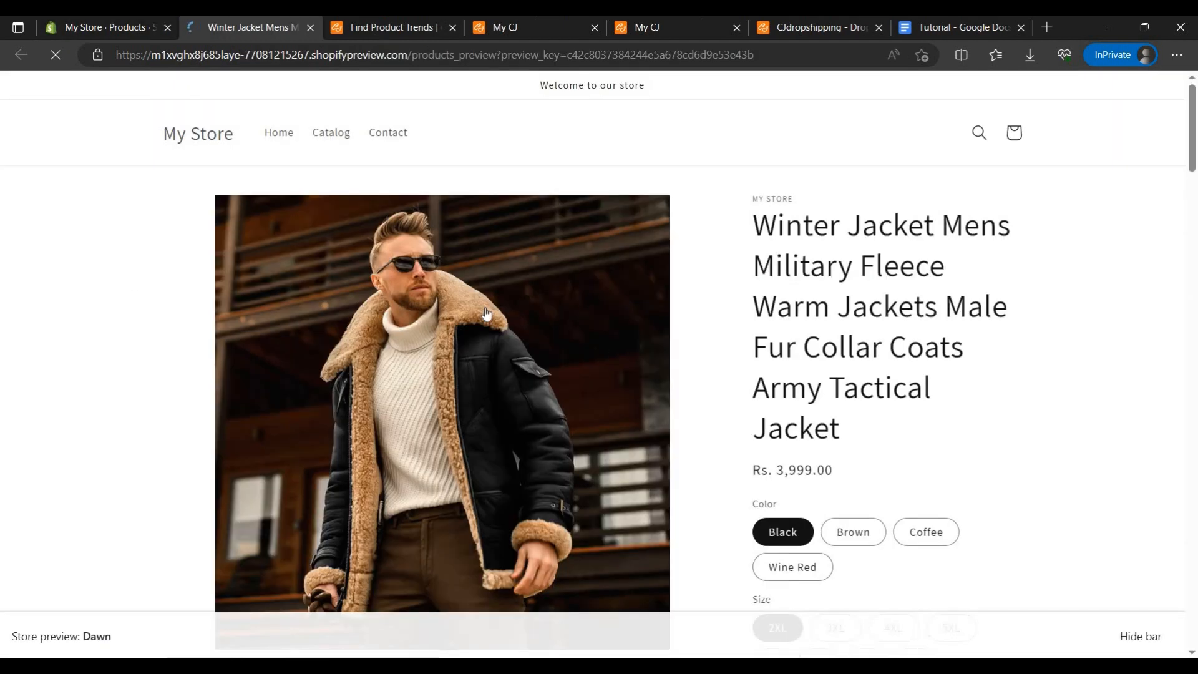
scroll(825, 307, down, 2)
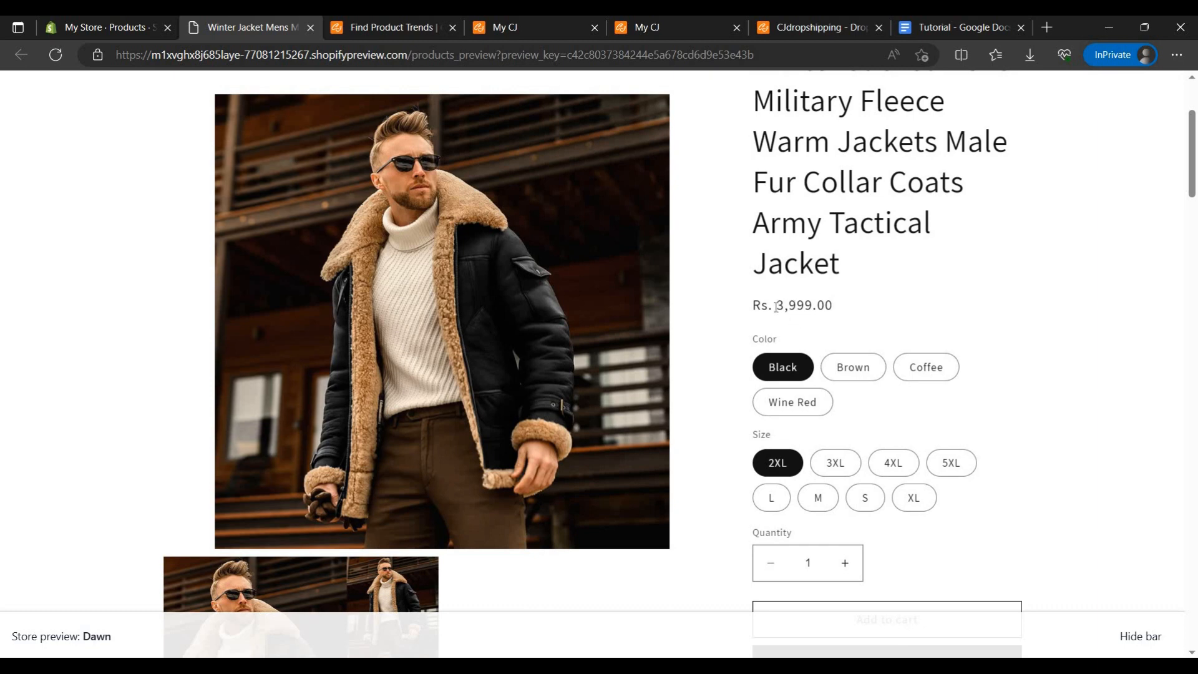
scroll(859, 356, down, 5)
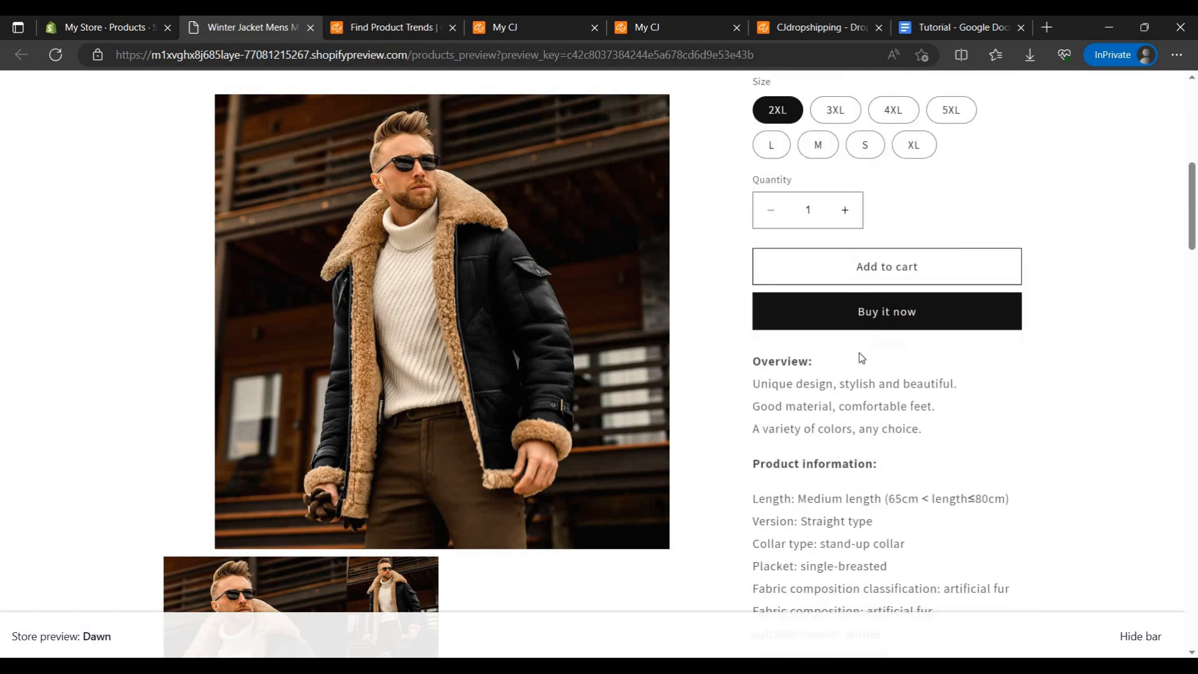
Step: Switch the black jacket between sizes such as 3XL, XL and S to compare the variant prices
scroll(814, 388, up, 2)
scroll(837, 383, up, 2)
click(859, 376)
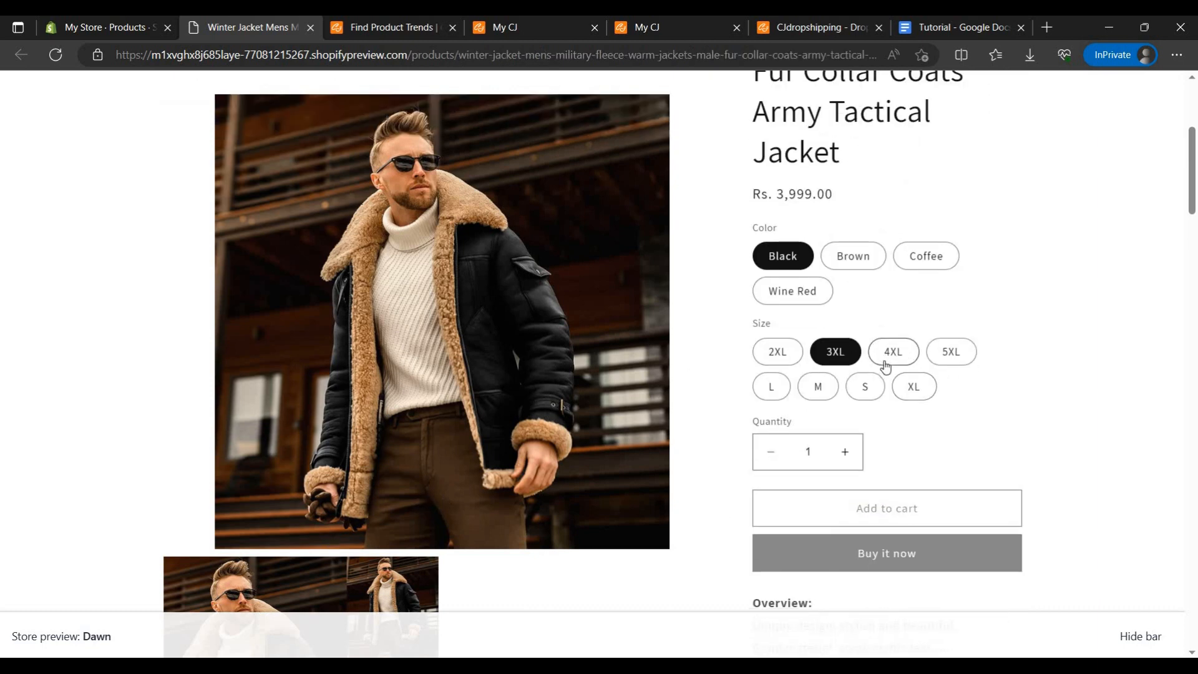
click(887, 366)
click(915, 366)
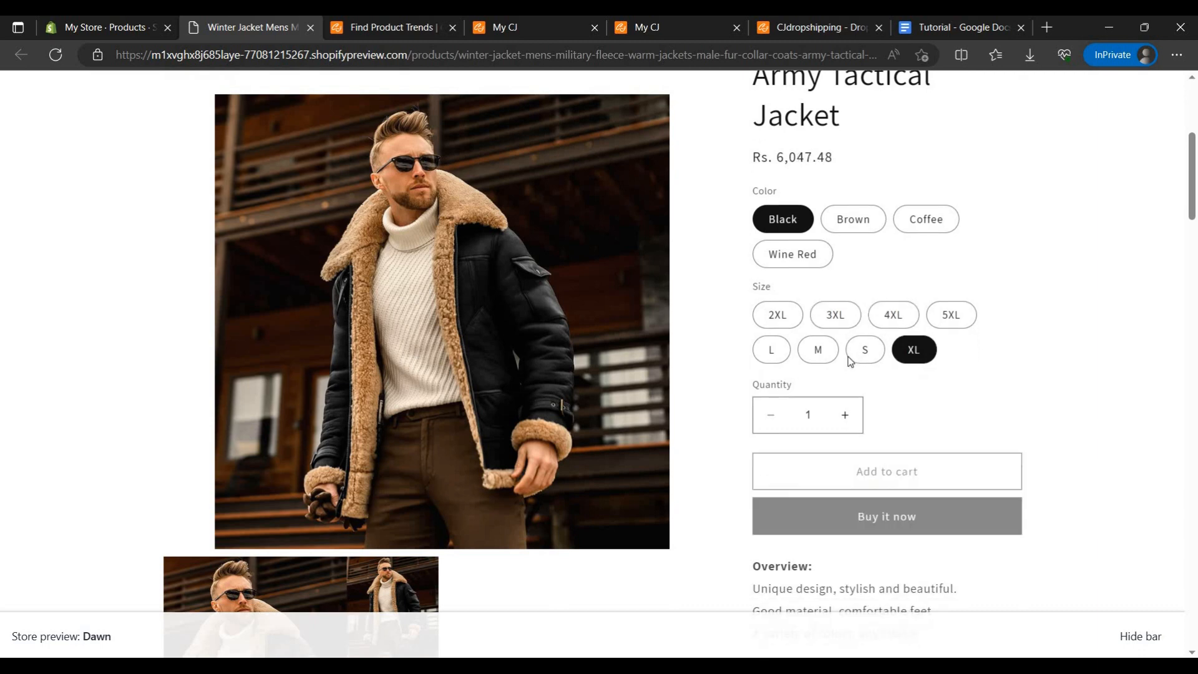
click(864, 341)
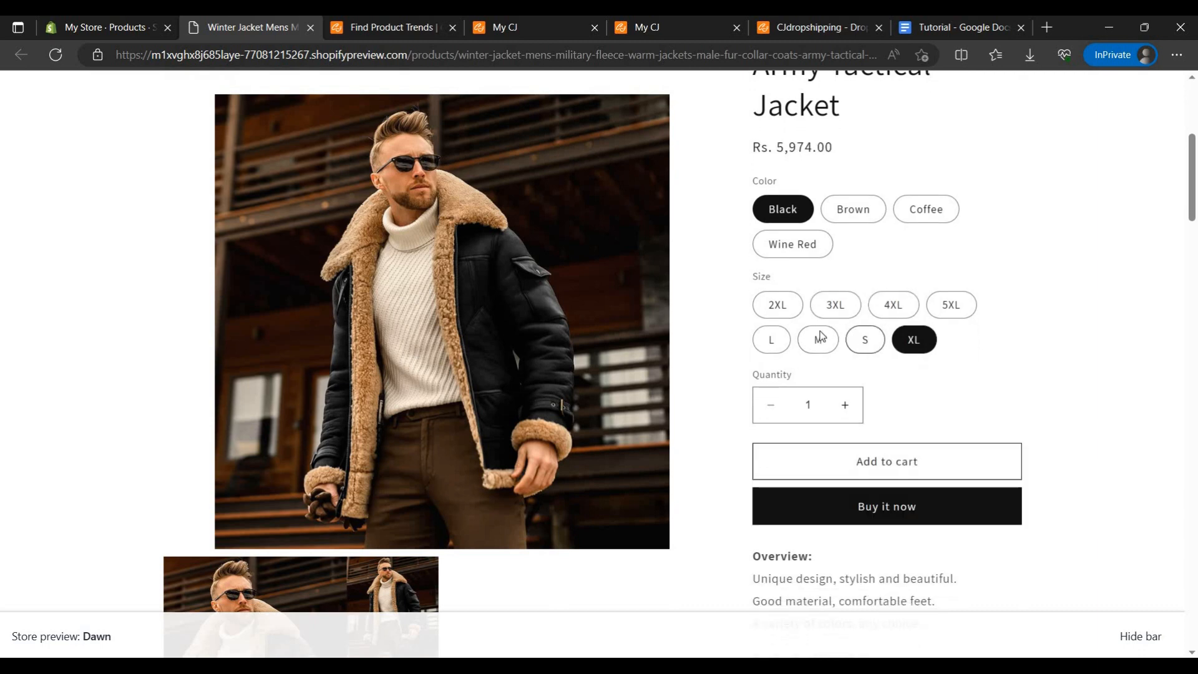
scroll(1006, 323, up, 3)
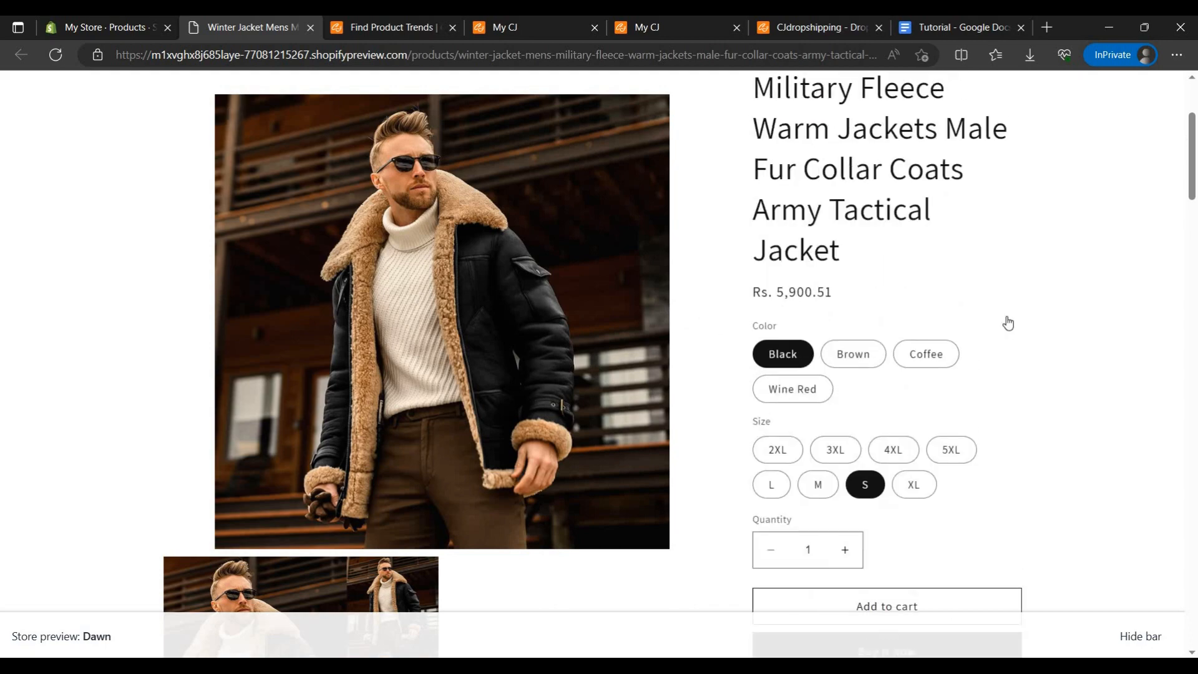
Step: Examine the jacket's product information, size chart, notes, images and review section, and return to the products list in the Shopify admin
scroll(975, 322, down, 5)
scroll(974, 331, down, 6)
scroll(905, 324, up, 5)
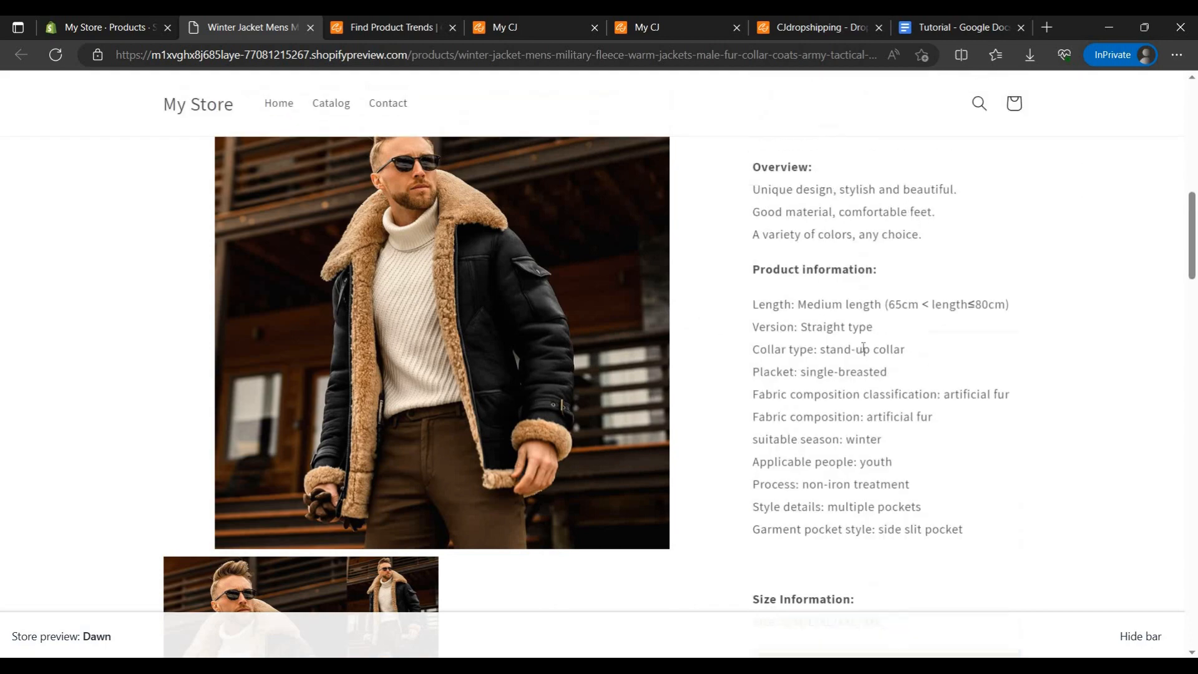
scroll(848, 319, down, 6)
scroll(849, 319, down, 2)
scroll(912, 291, down, 10)
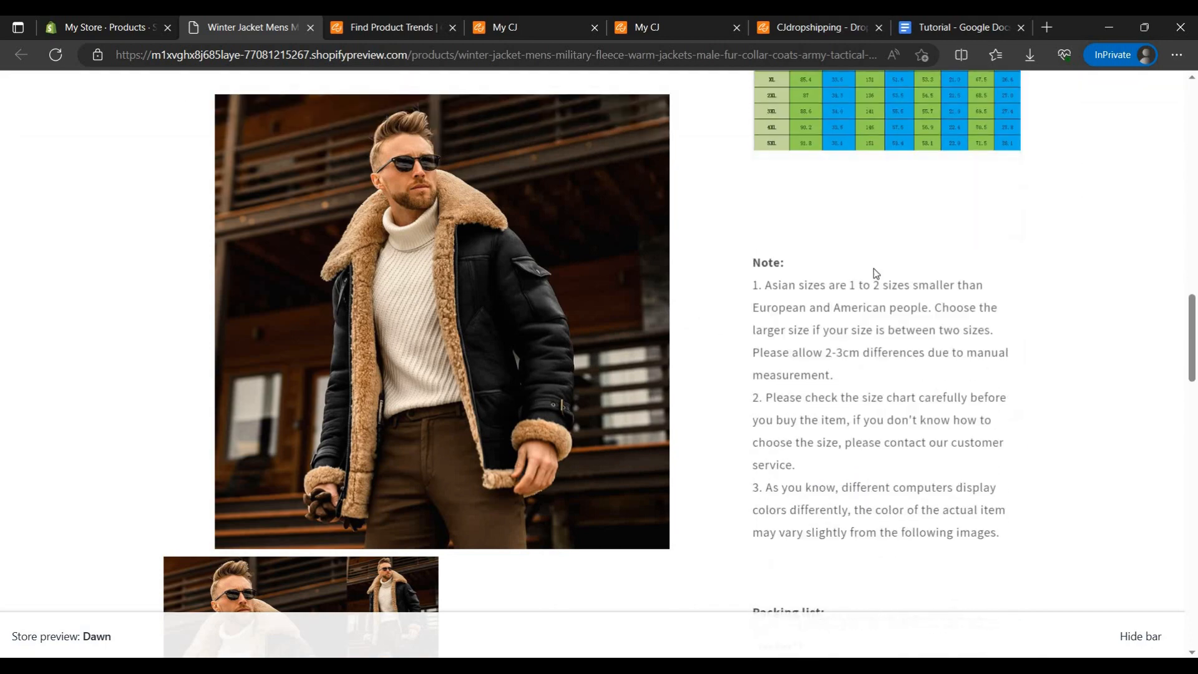
scroll(846, 296, down, 15)
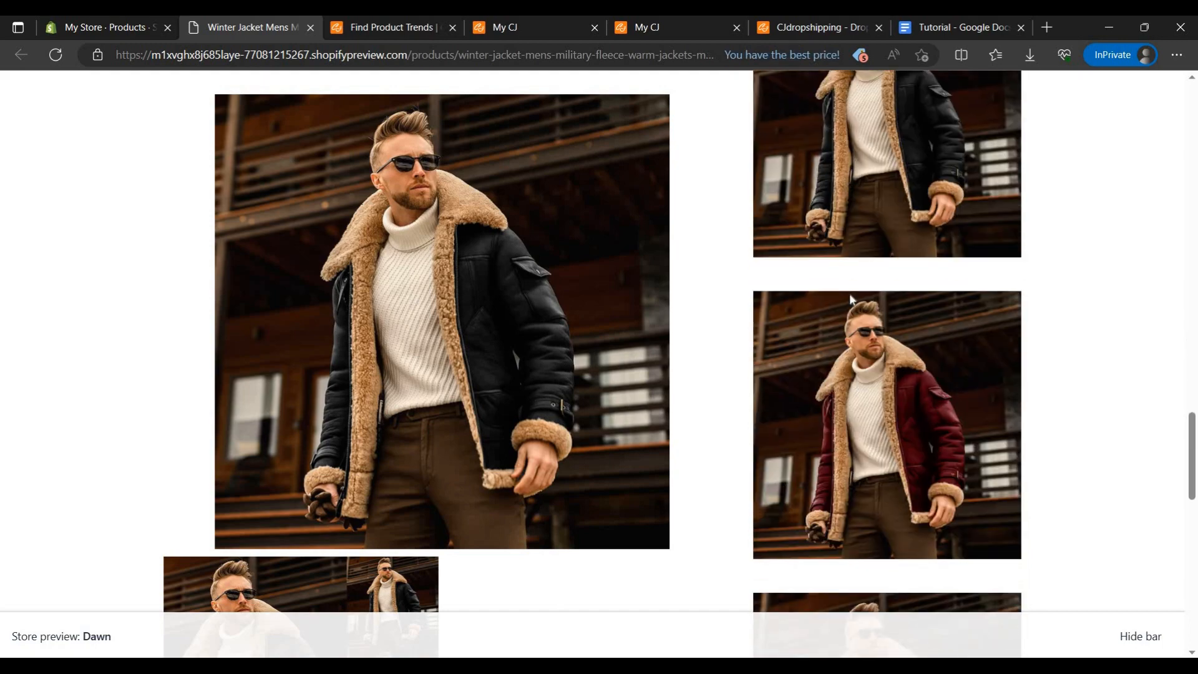
scroll(751, 355, down, 1)
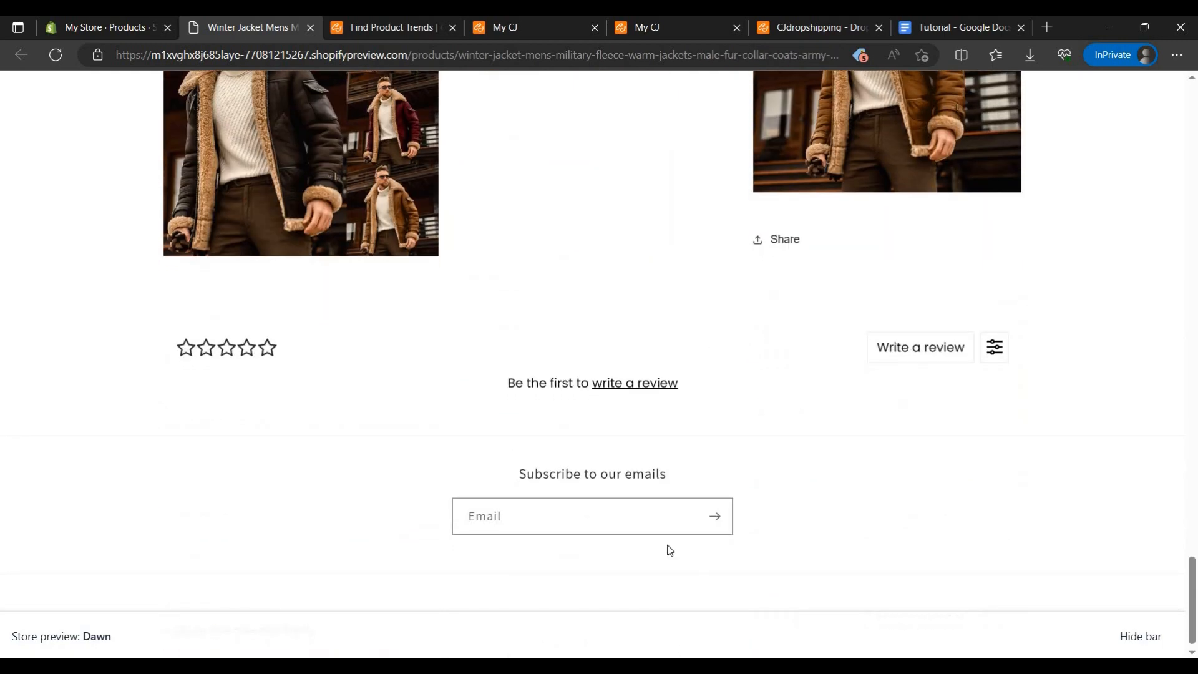
scroll(563, 495, up, 7)
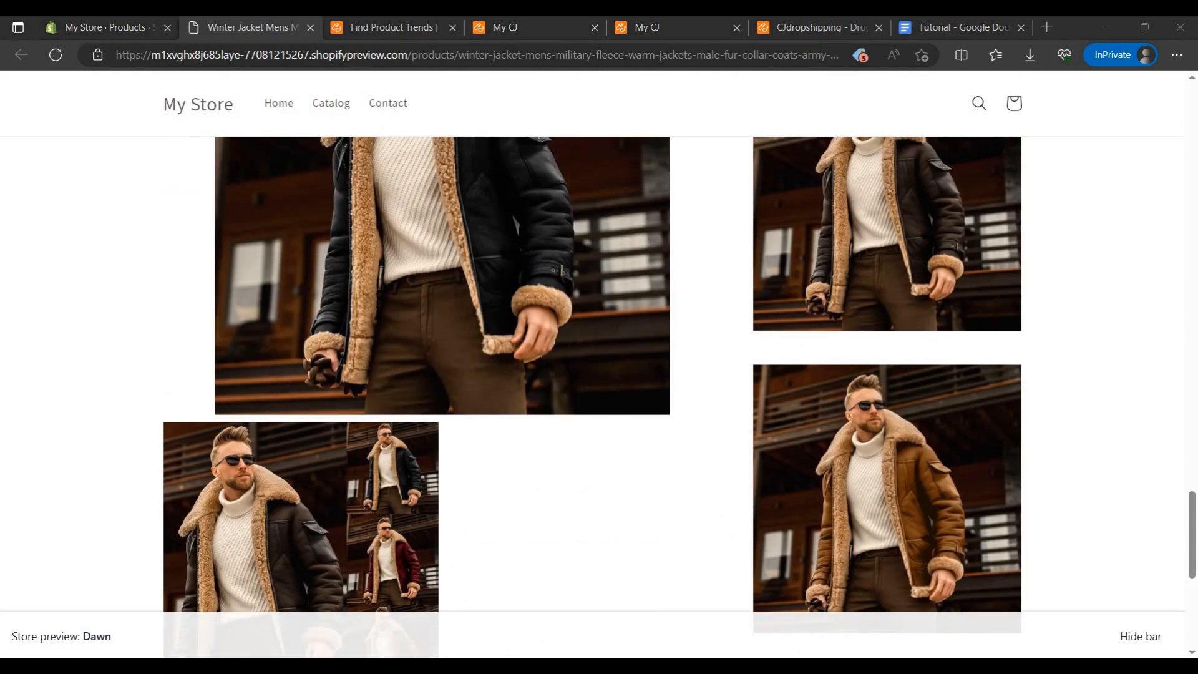
click(132, 27)
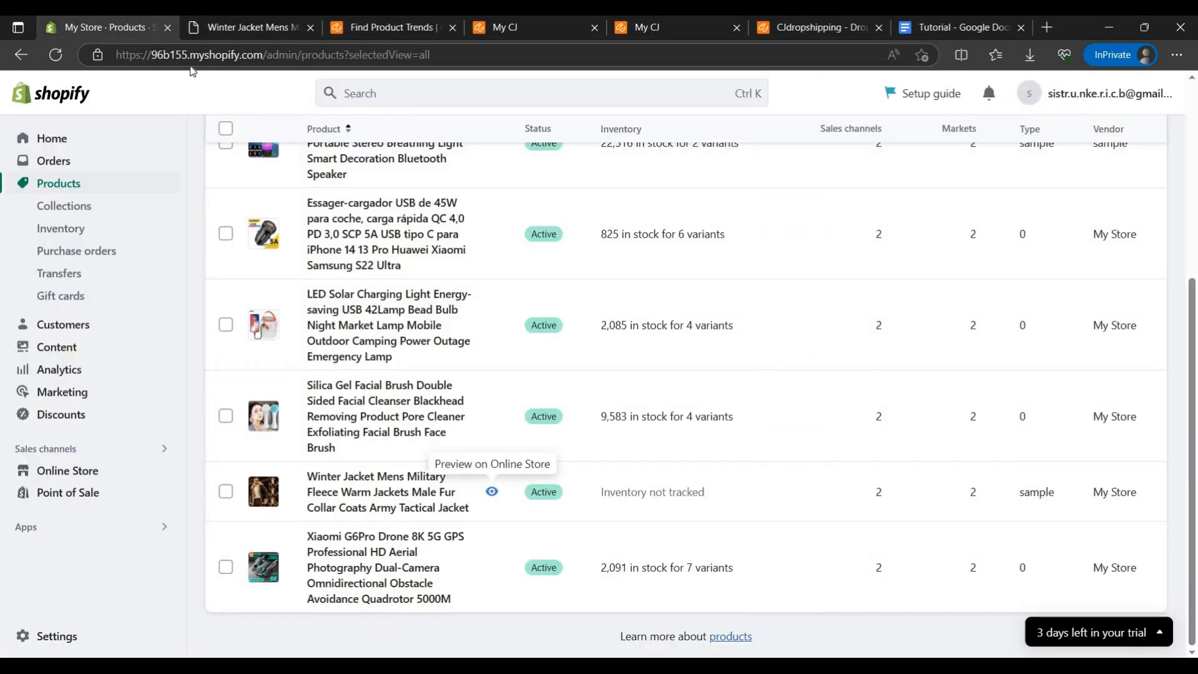